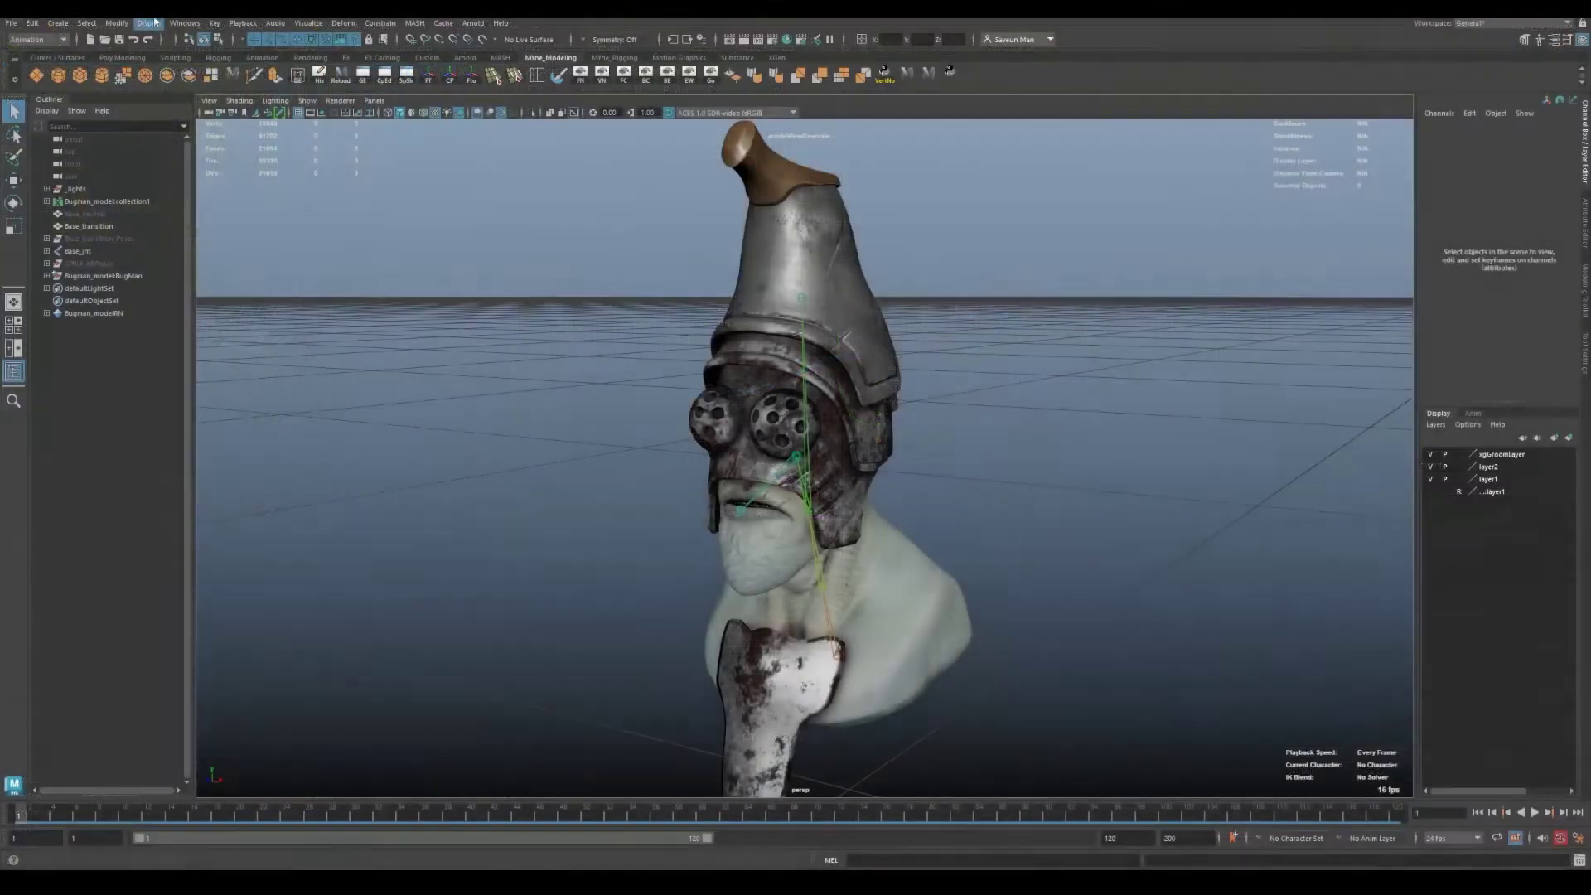
- In Maya, open the Windows menu's list of animation editors
click(184, 23)
- Open the Shape Editor and push mouthLowerDown to full to test it
mouse_move(241, 109)
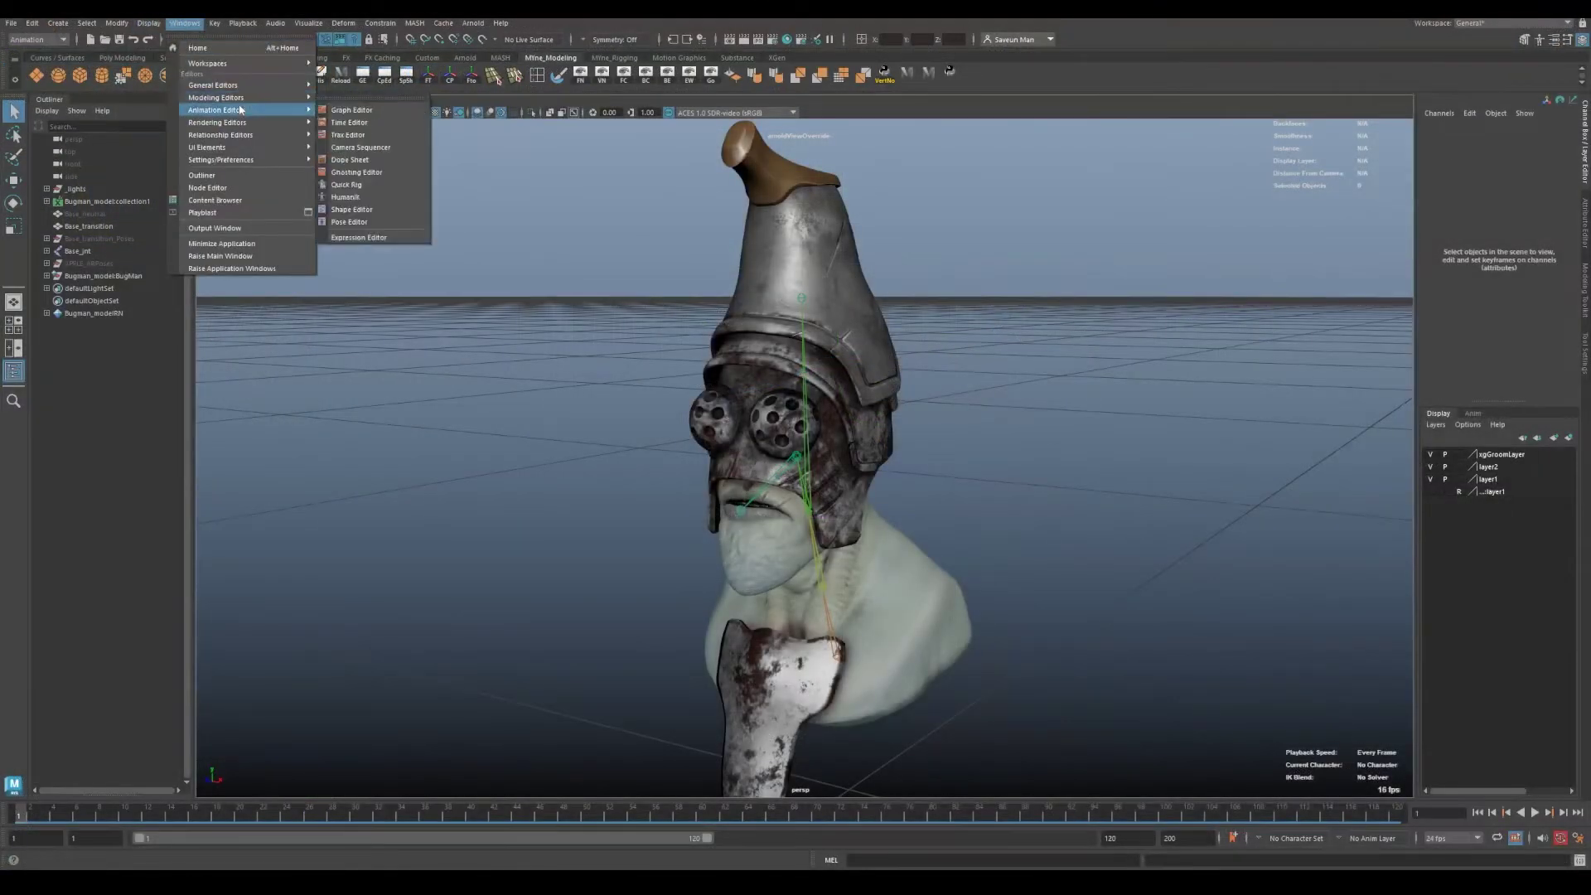
click(351, 209)
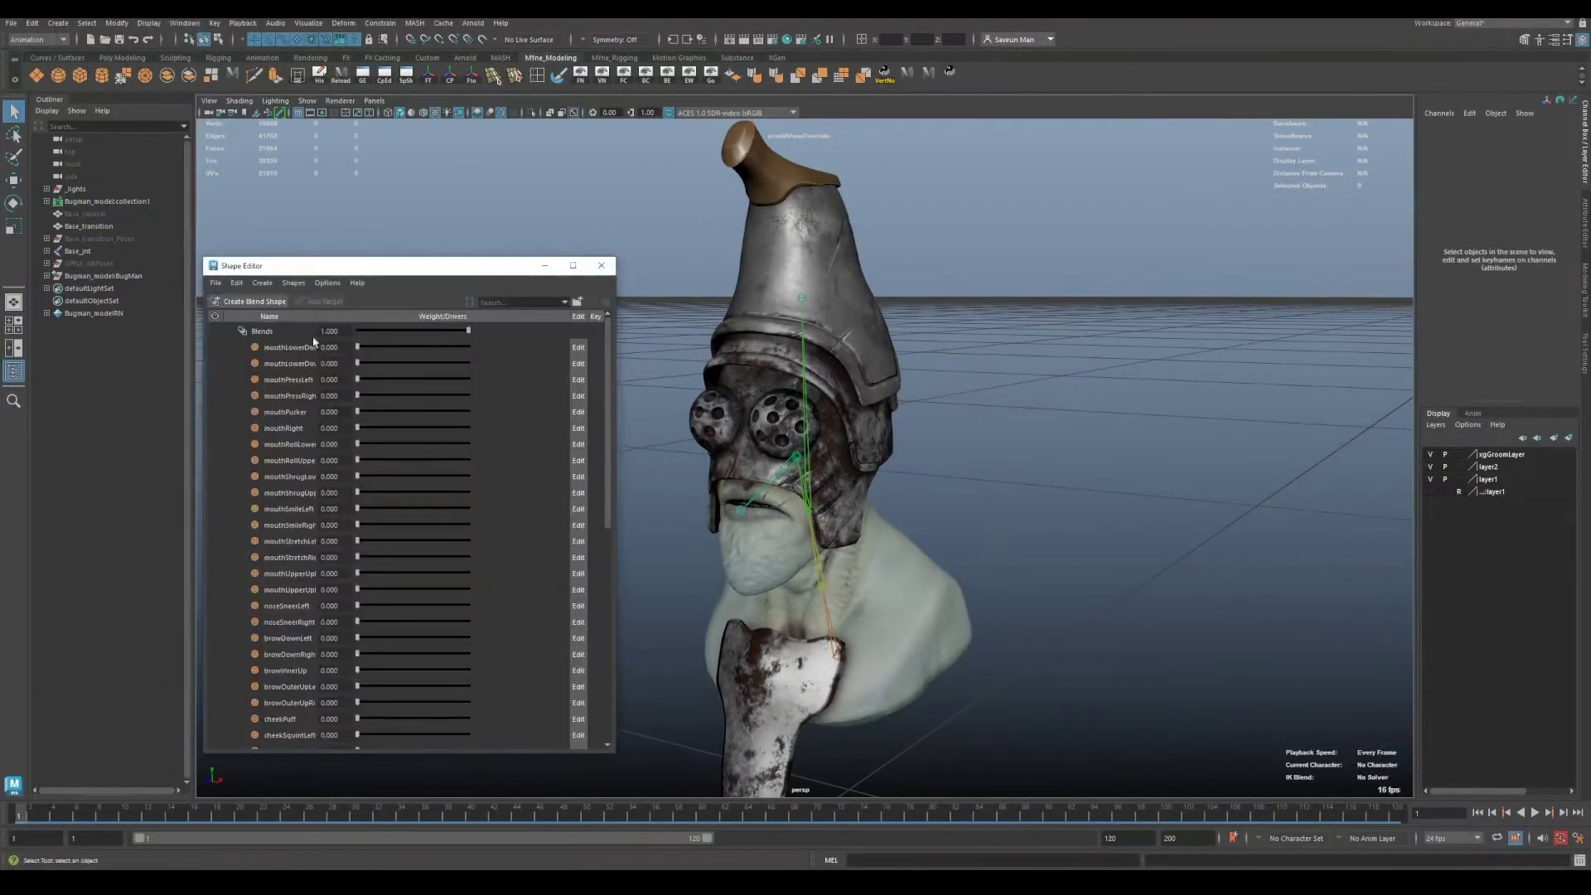
drag(368, 354, 515, 358)
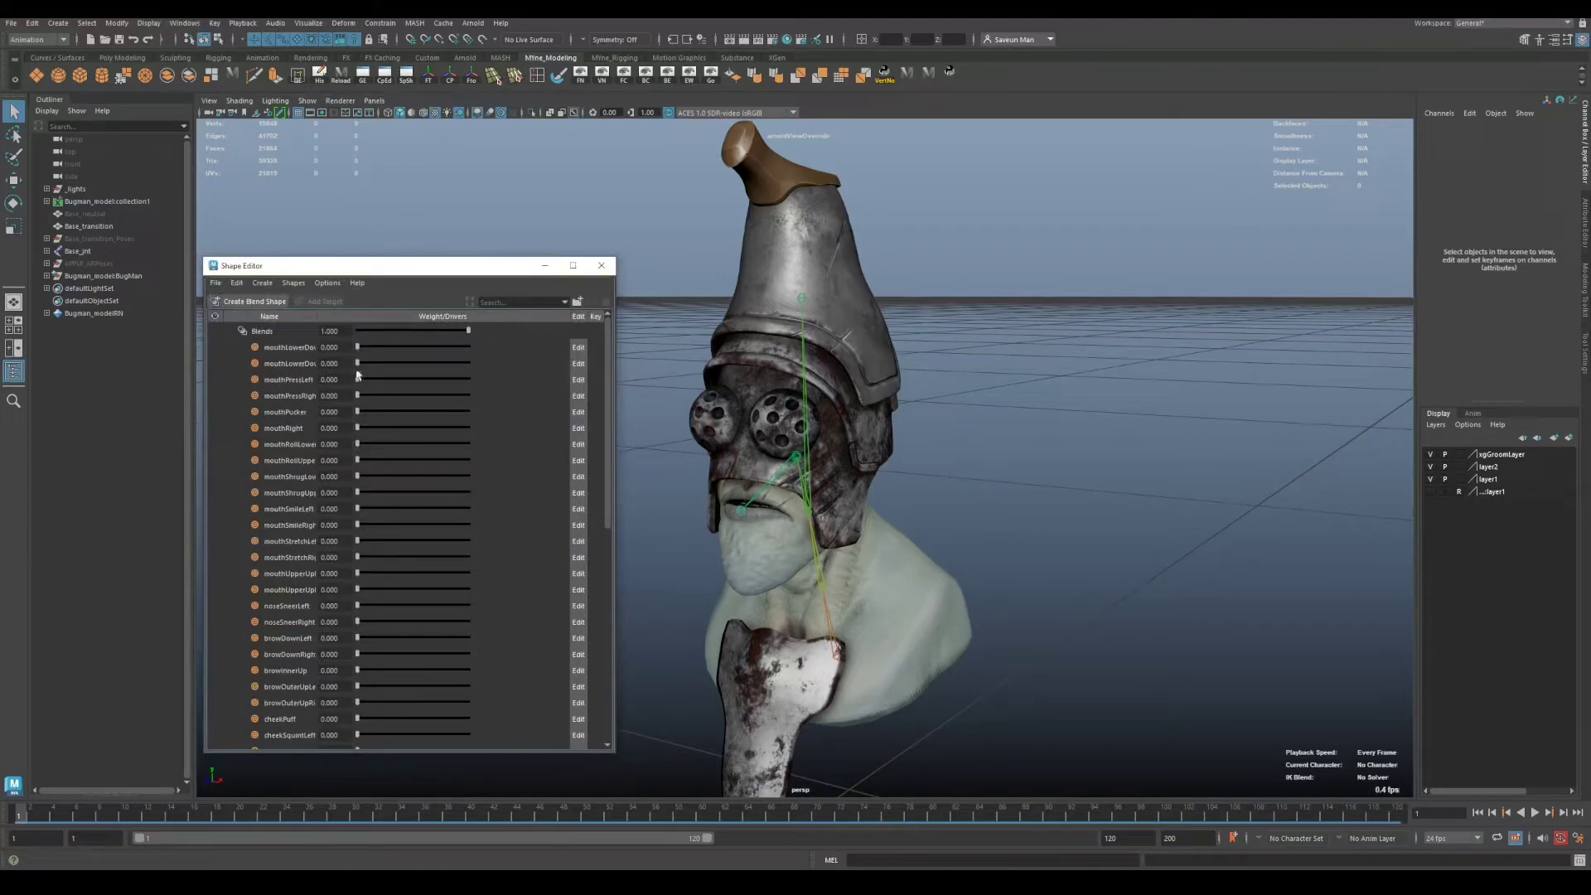
- Rotate head_jnt to test it, then select the Base_jnt root joint in the Outliner
alt+drag(980, 534, 745, 519)
click(770, 498)
key(e)
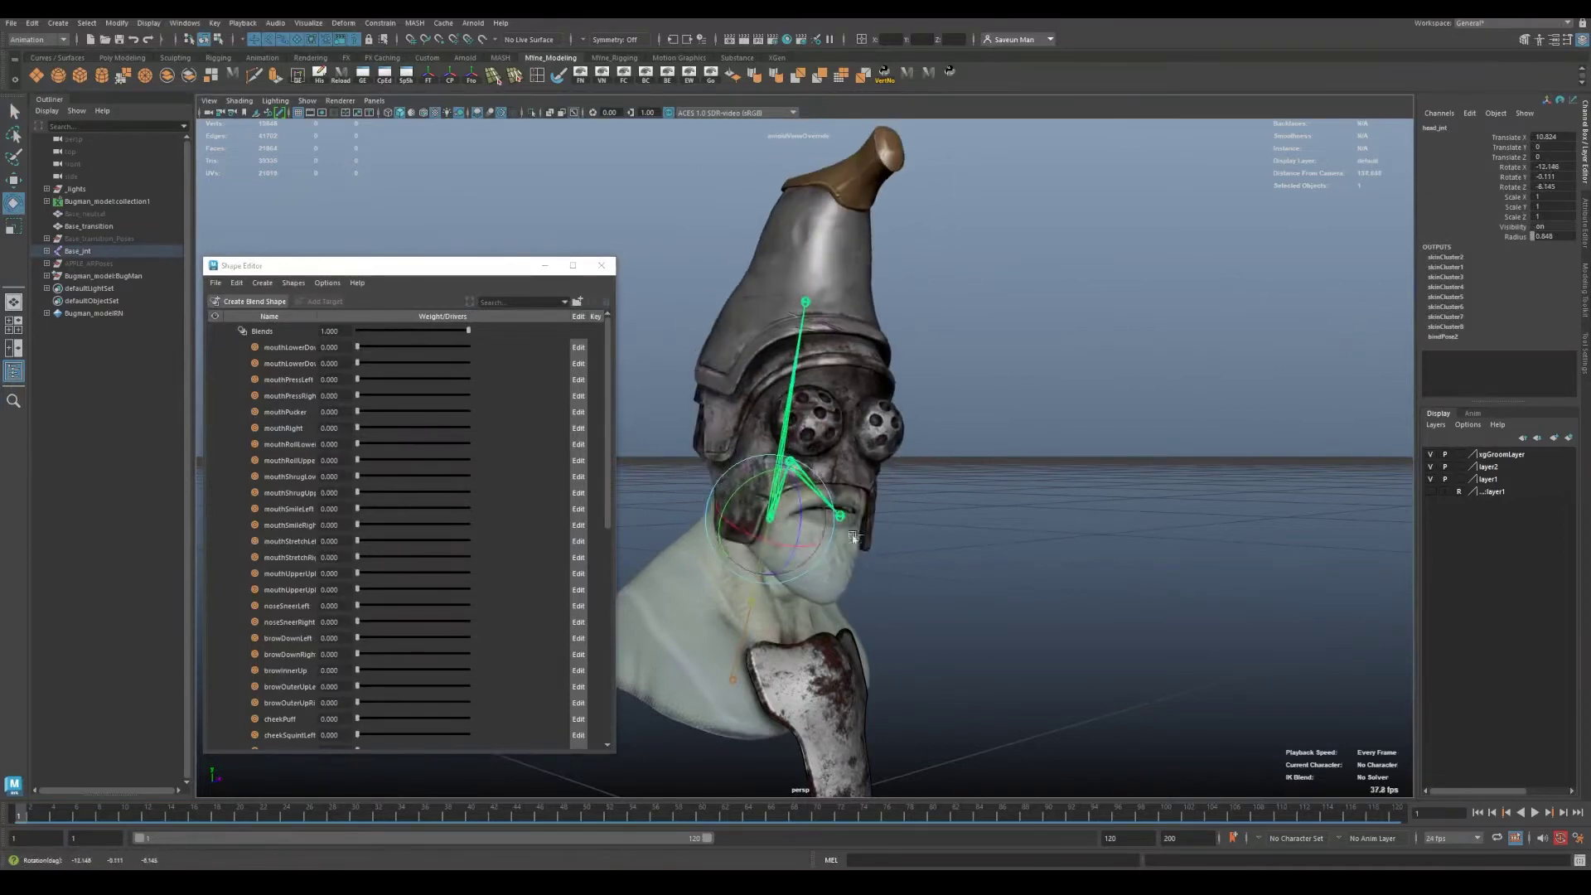
alt+drag(953, 580, 1057, 588)
key(q)
click(1019, 583)
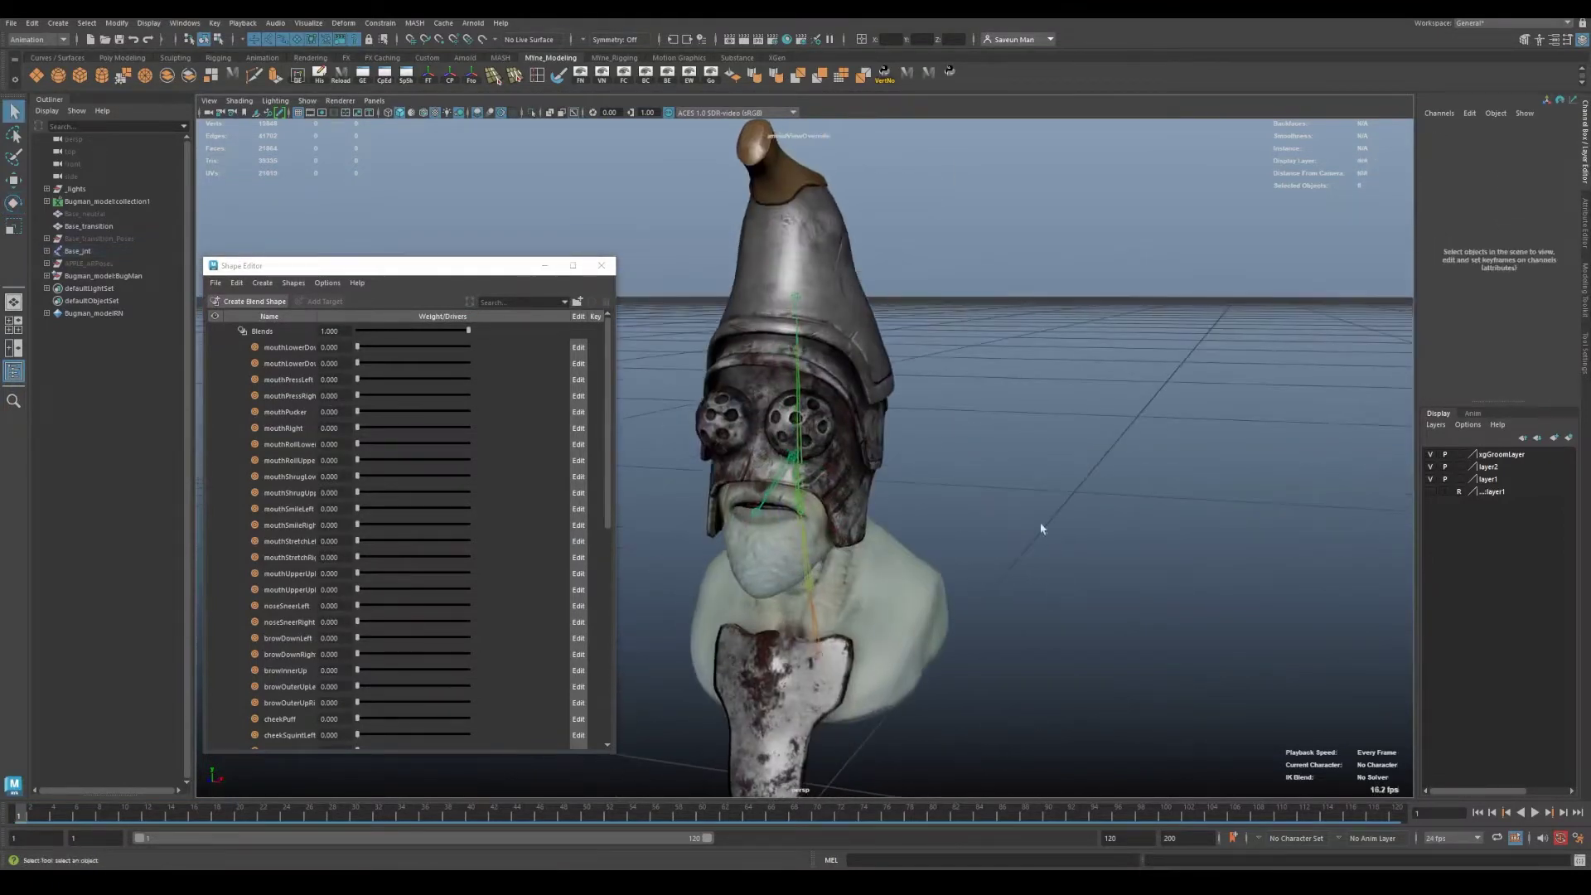
click(98, 202)
click(97, 252)
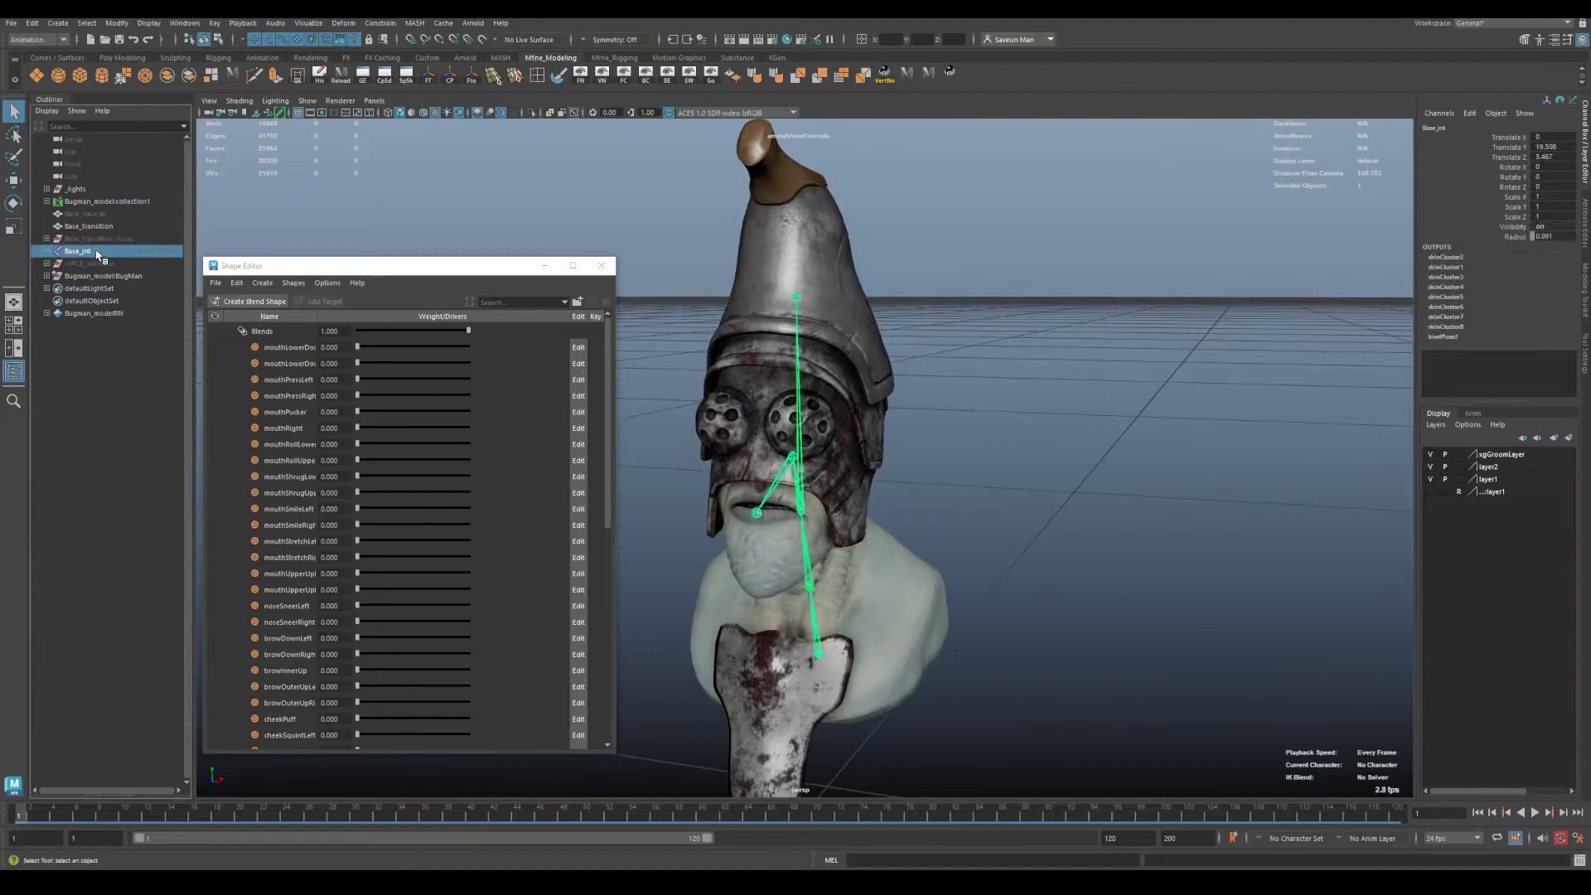
- Add the Bugman mesh and Base_transition to the selection and export them with Export Selection as FBX
ctrl+click(115, 276)
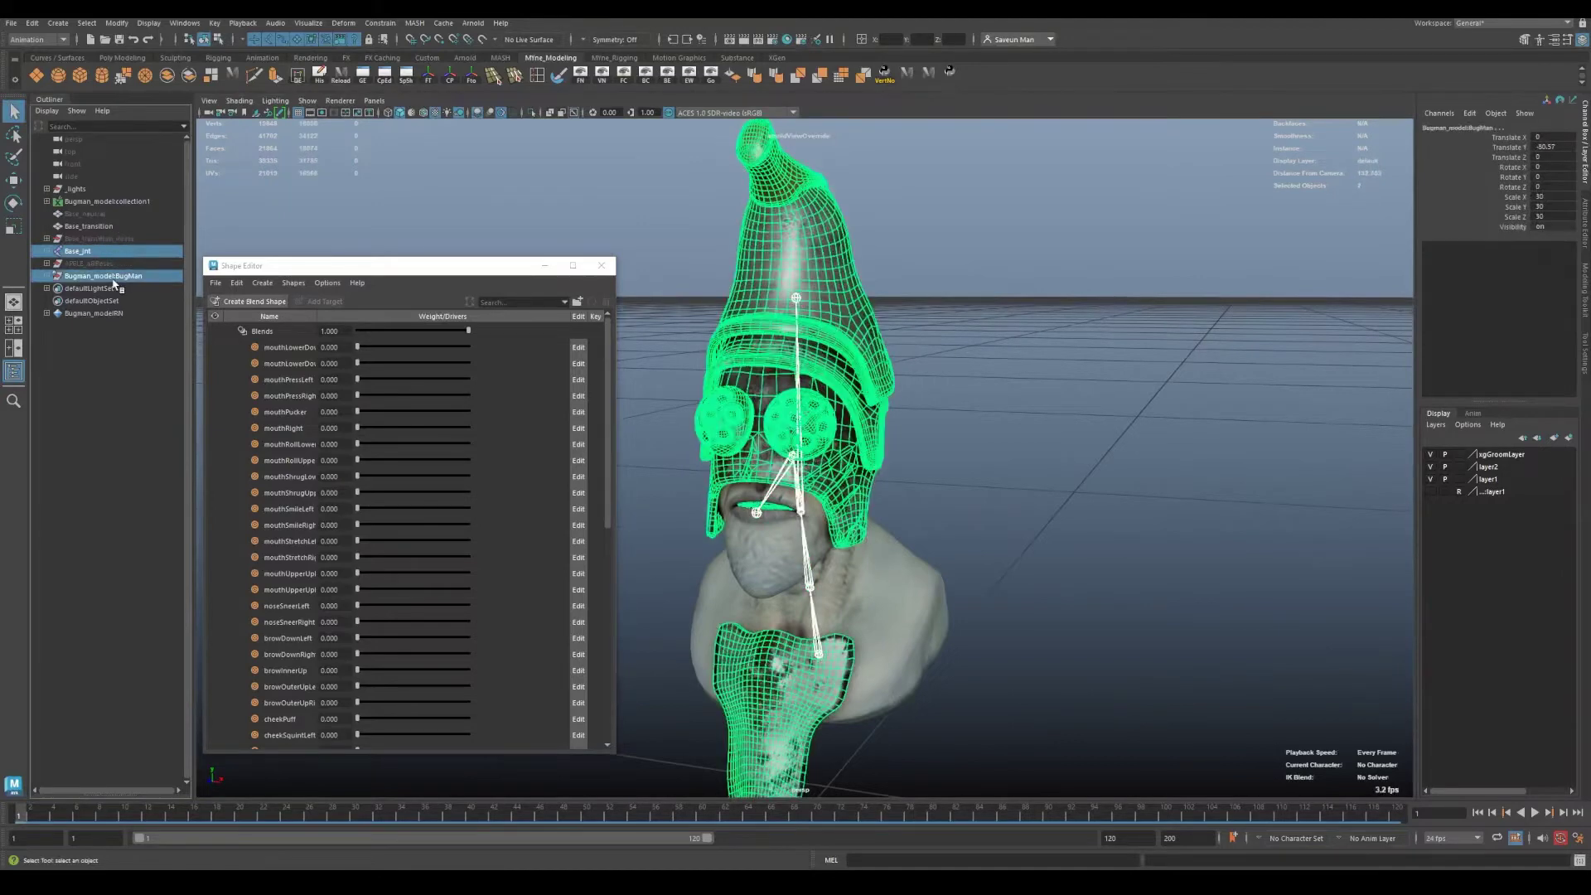
shift+click(936, 603)
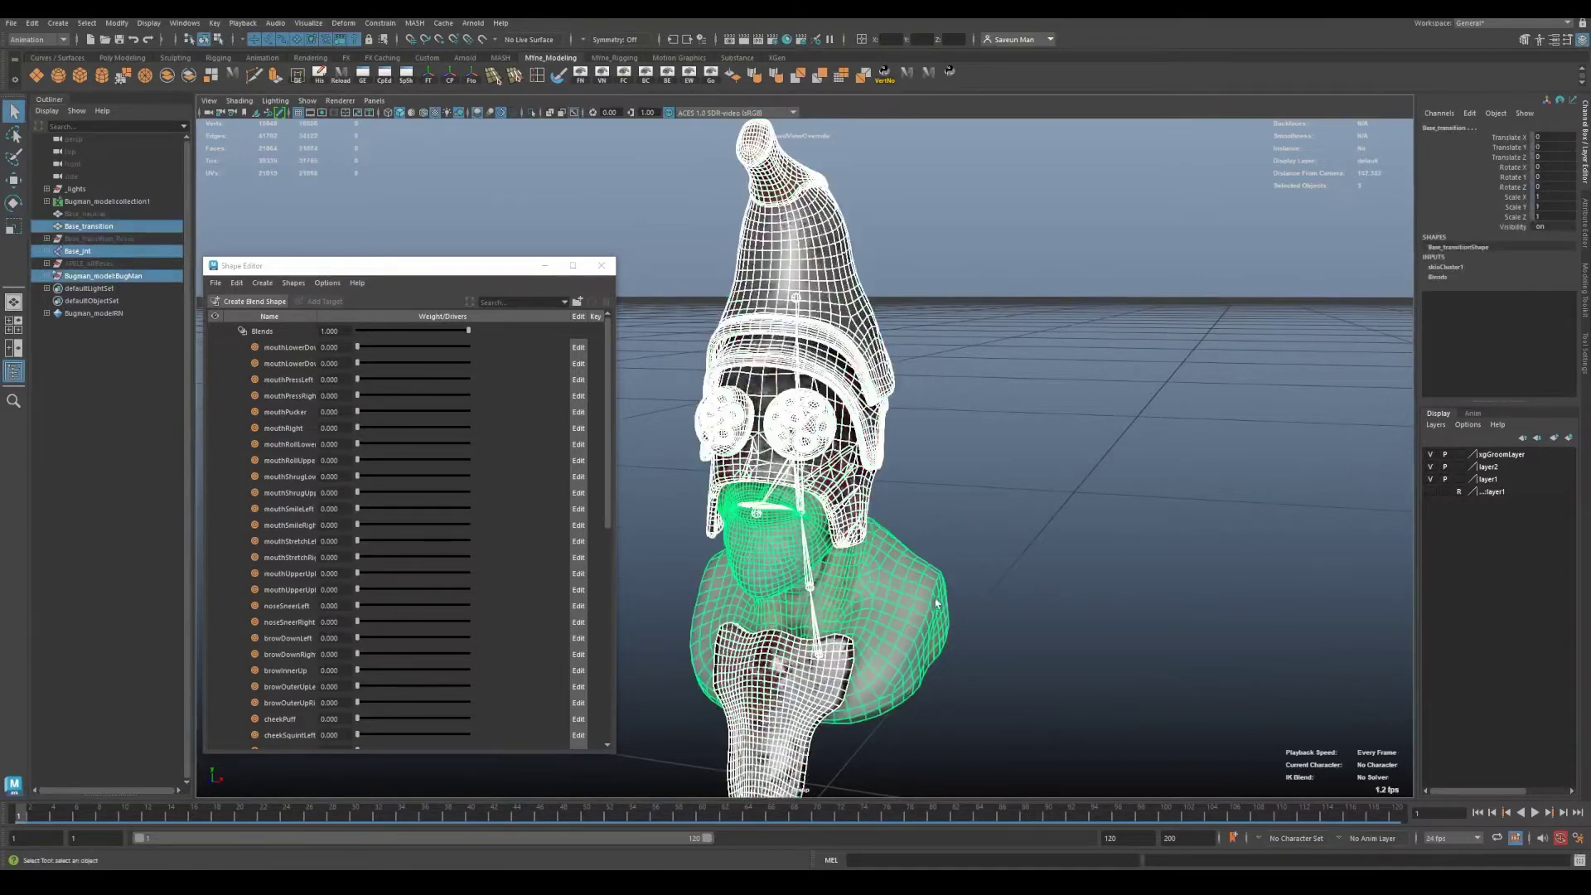
click(12, 23)
click(168, 191)
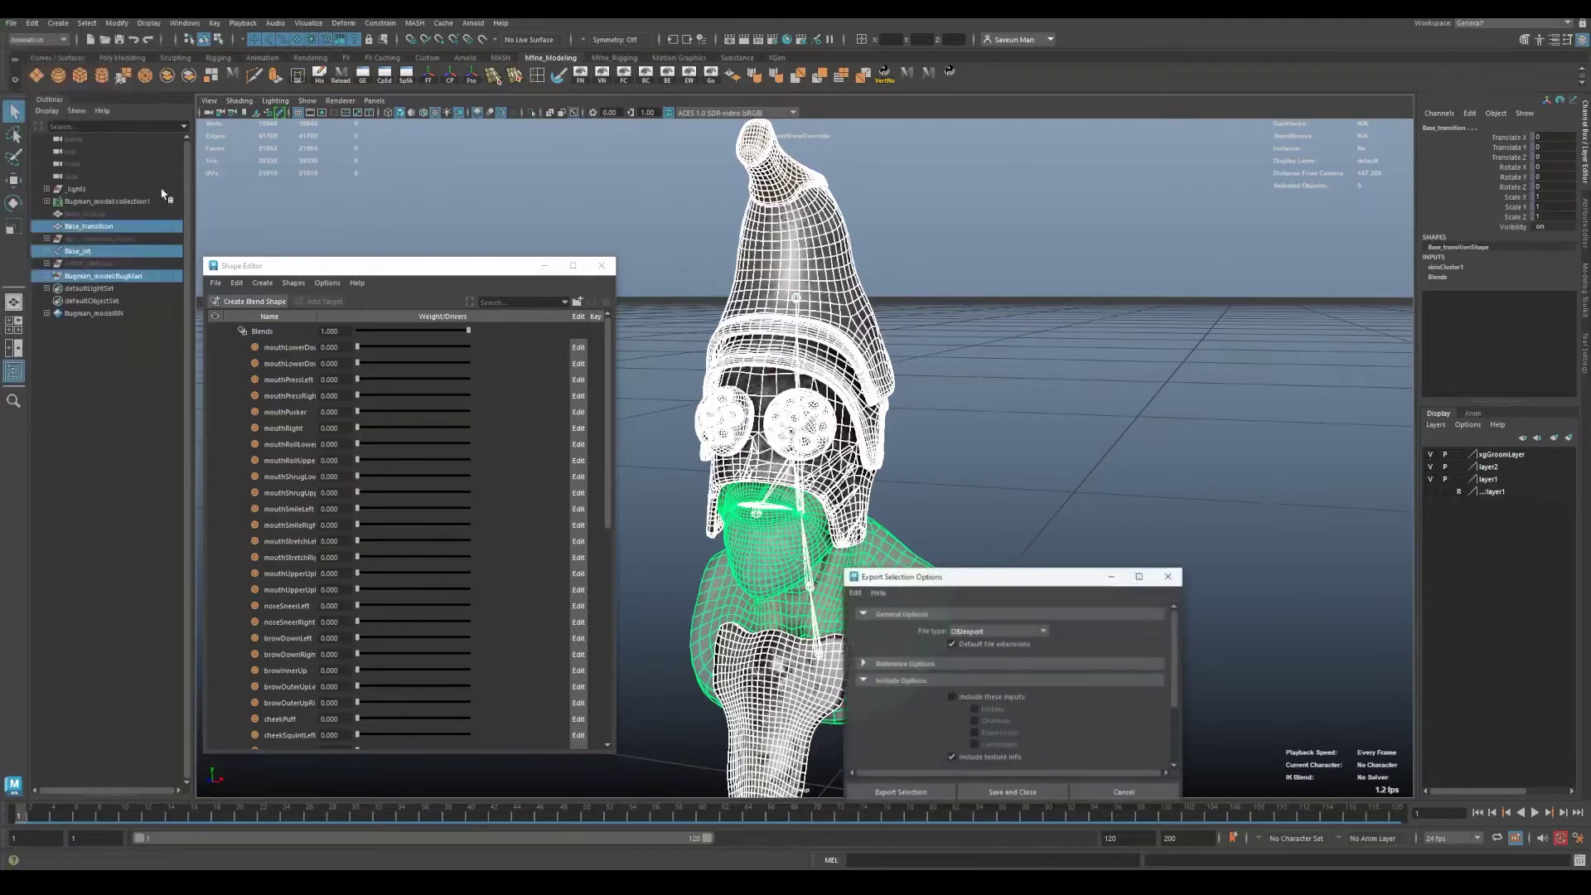
drag(1013, 582, 784, 216)
click(769, 265)
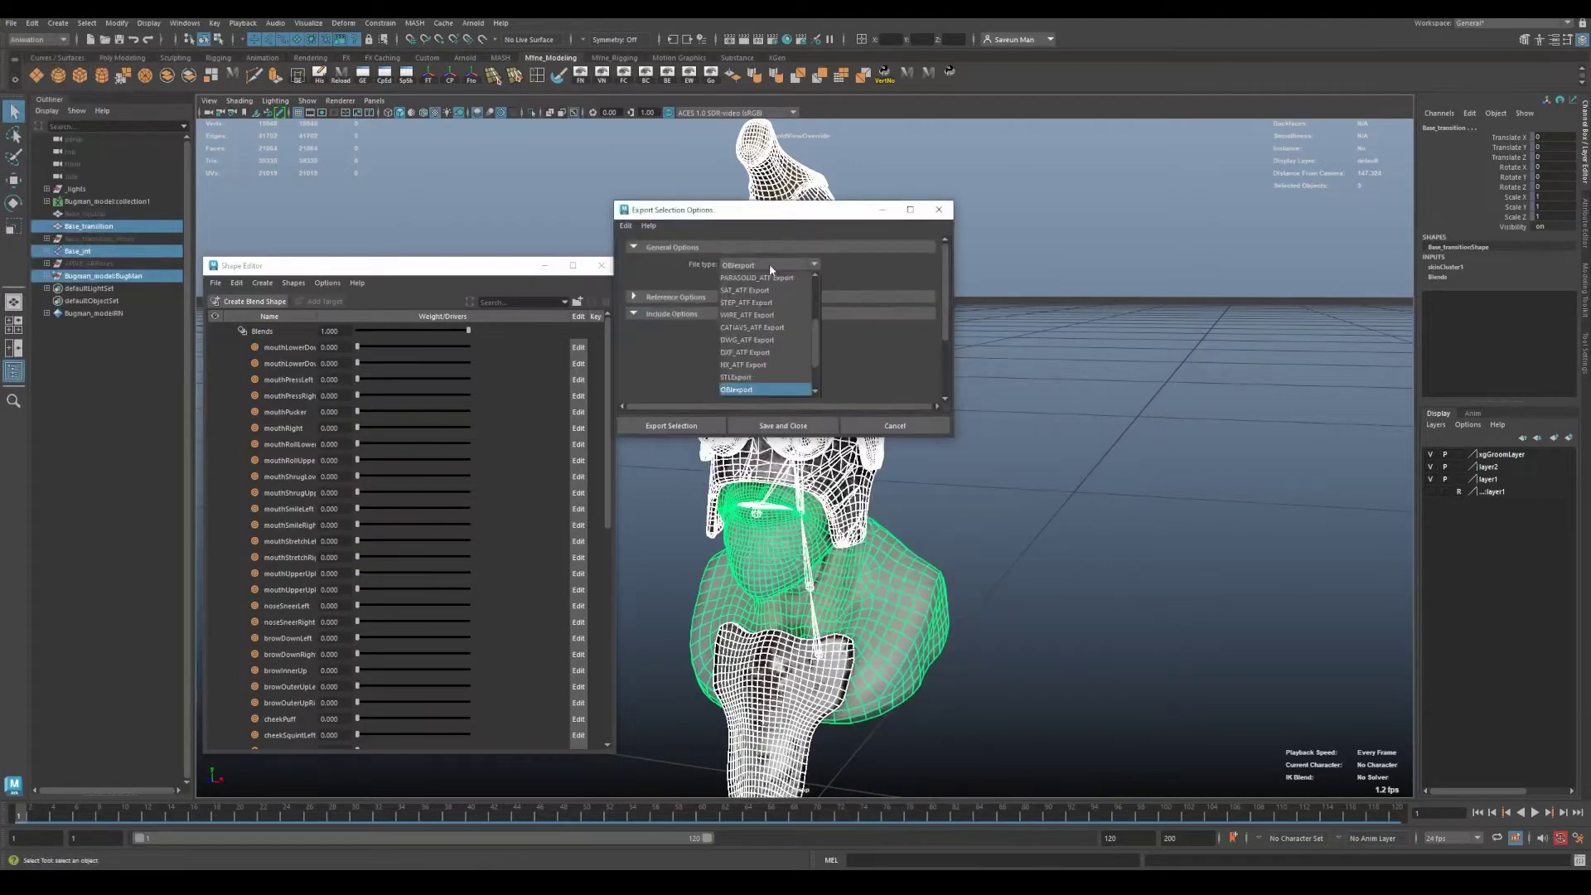
scroll(757, 319, down, 1)
click(744, 366)
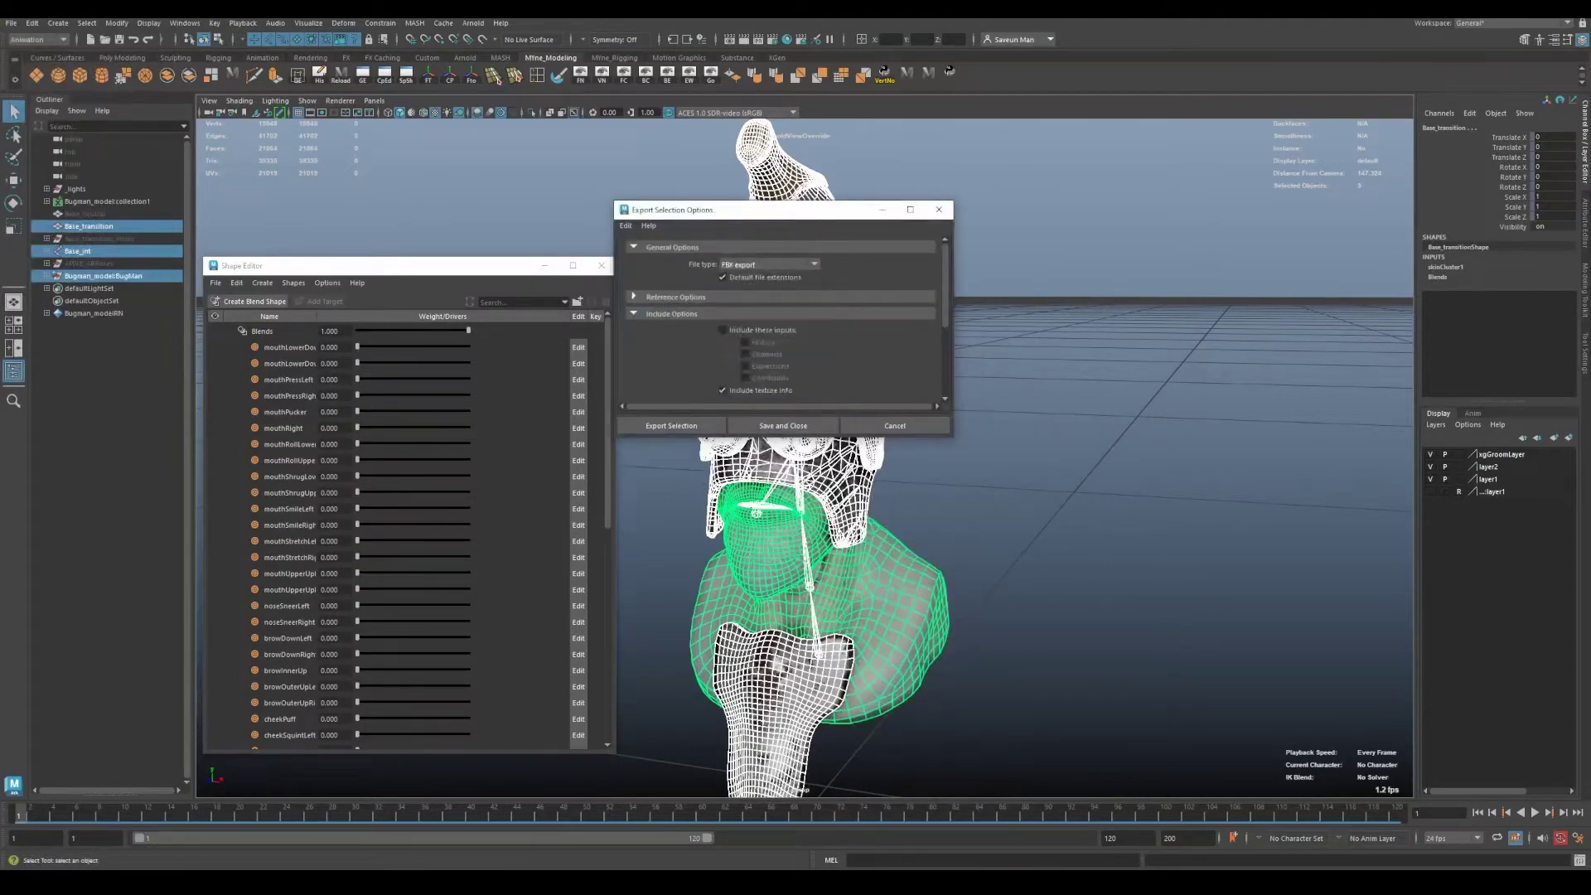
click(719, 427)
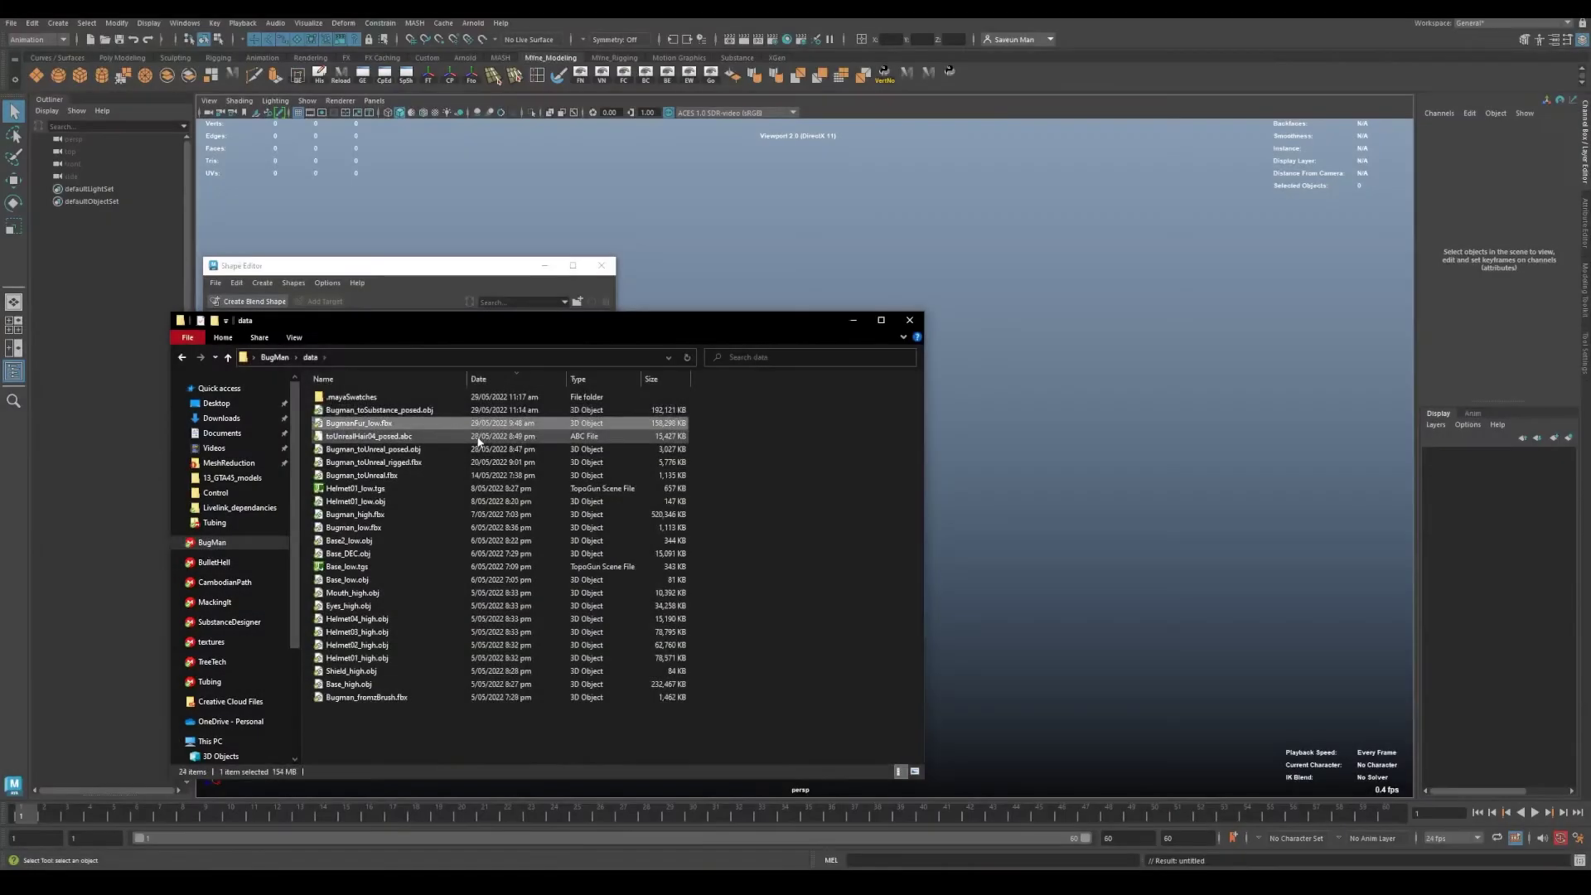
- Import Bugman_toUnreal_rigged.fbx into the Maya scene by dragging it from Explorer
click(415, 462)
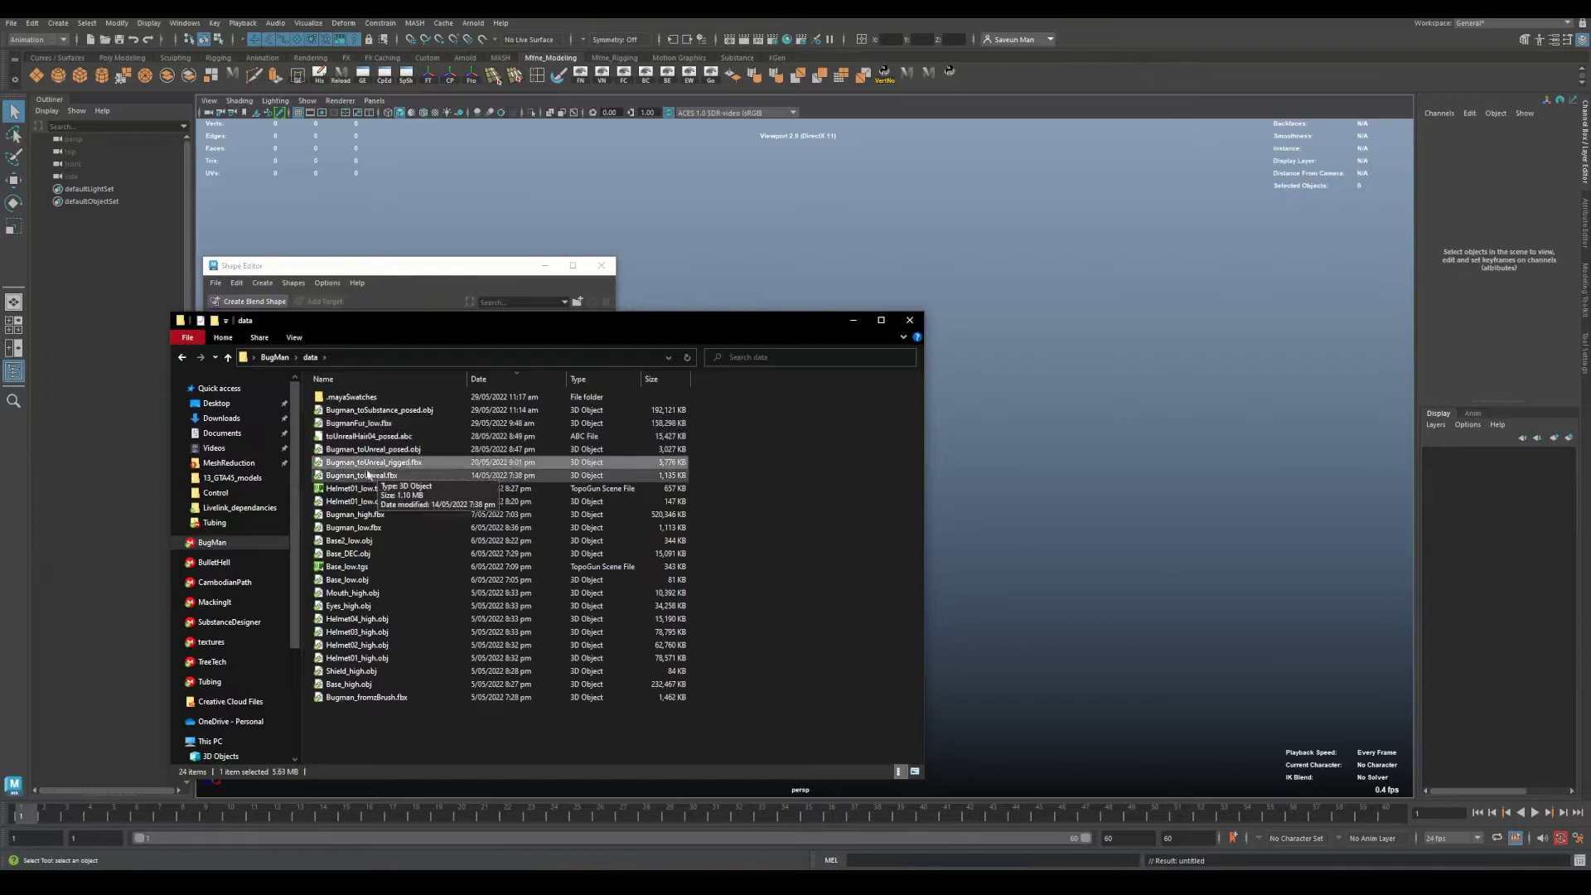
drag(364, 469, 1091, 430)
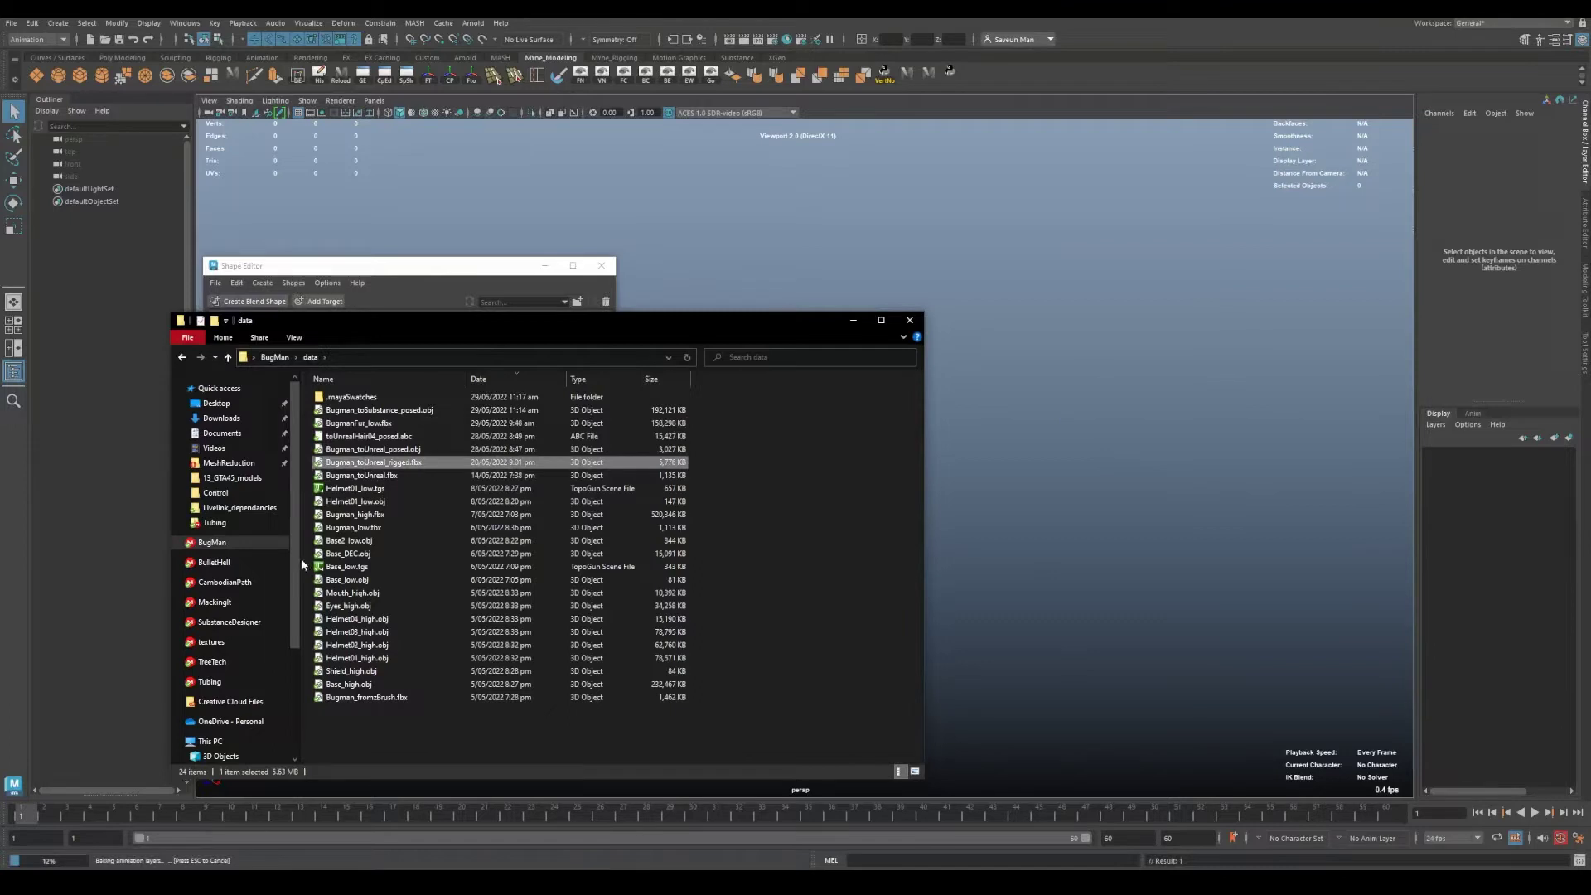
click(1164, 552)
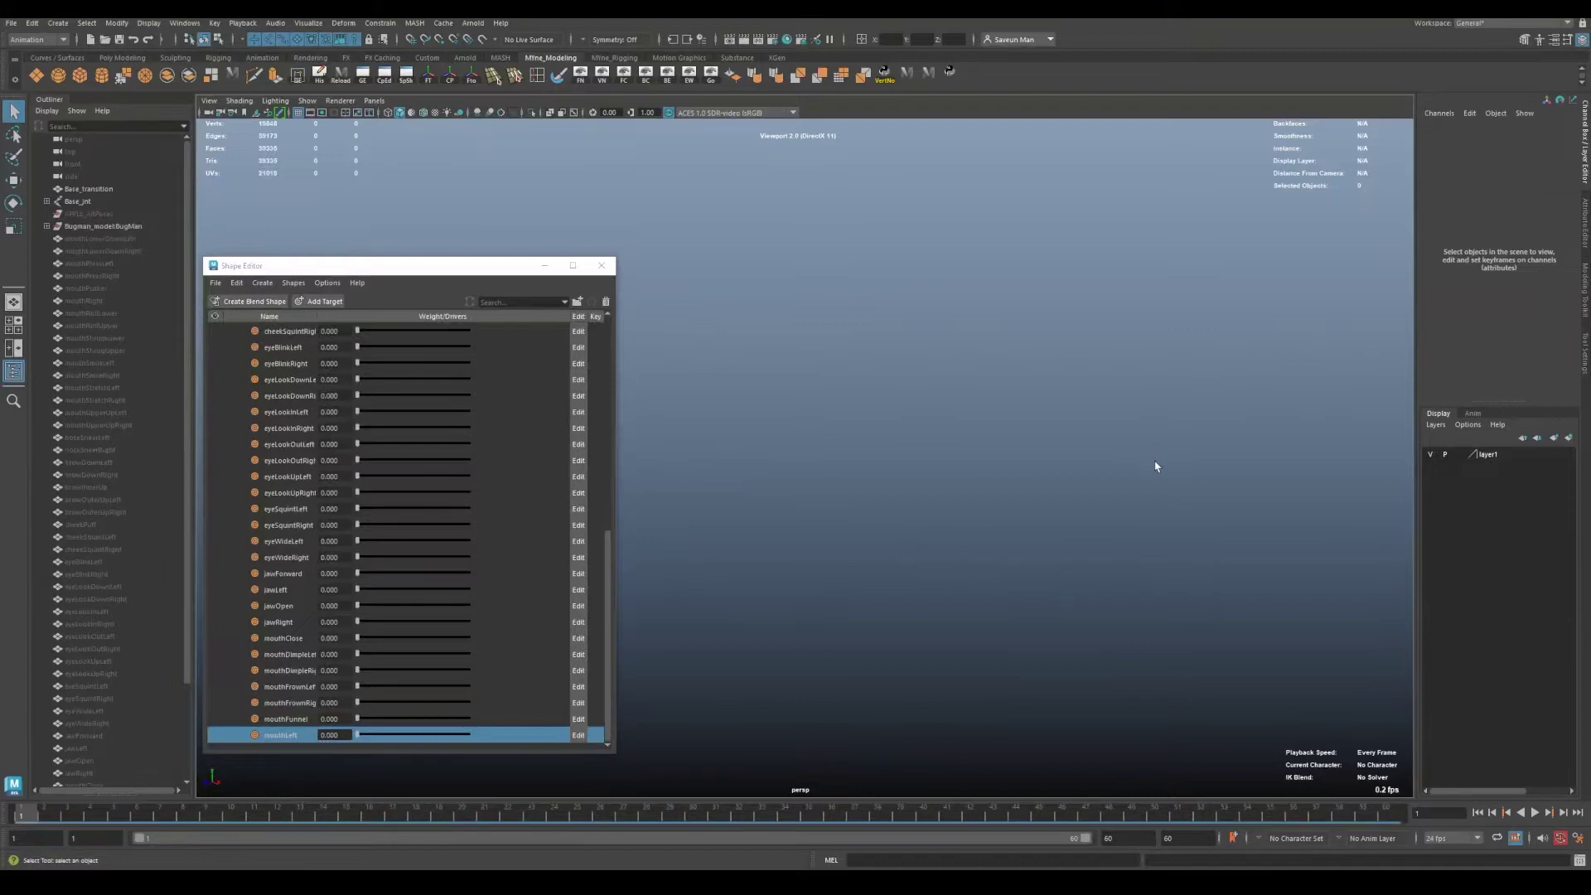
- Show the model textured and push the mouthLeft shape to full to test it
alt+drag(1090, 461, 1005, 458)
key(6)
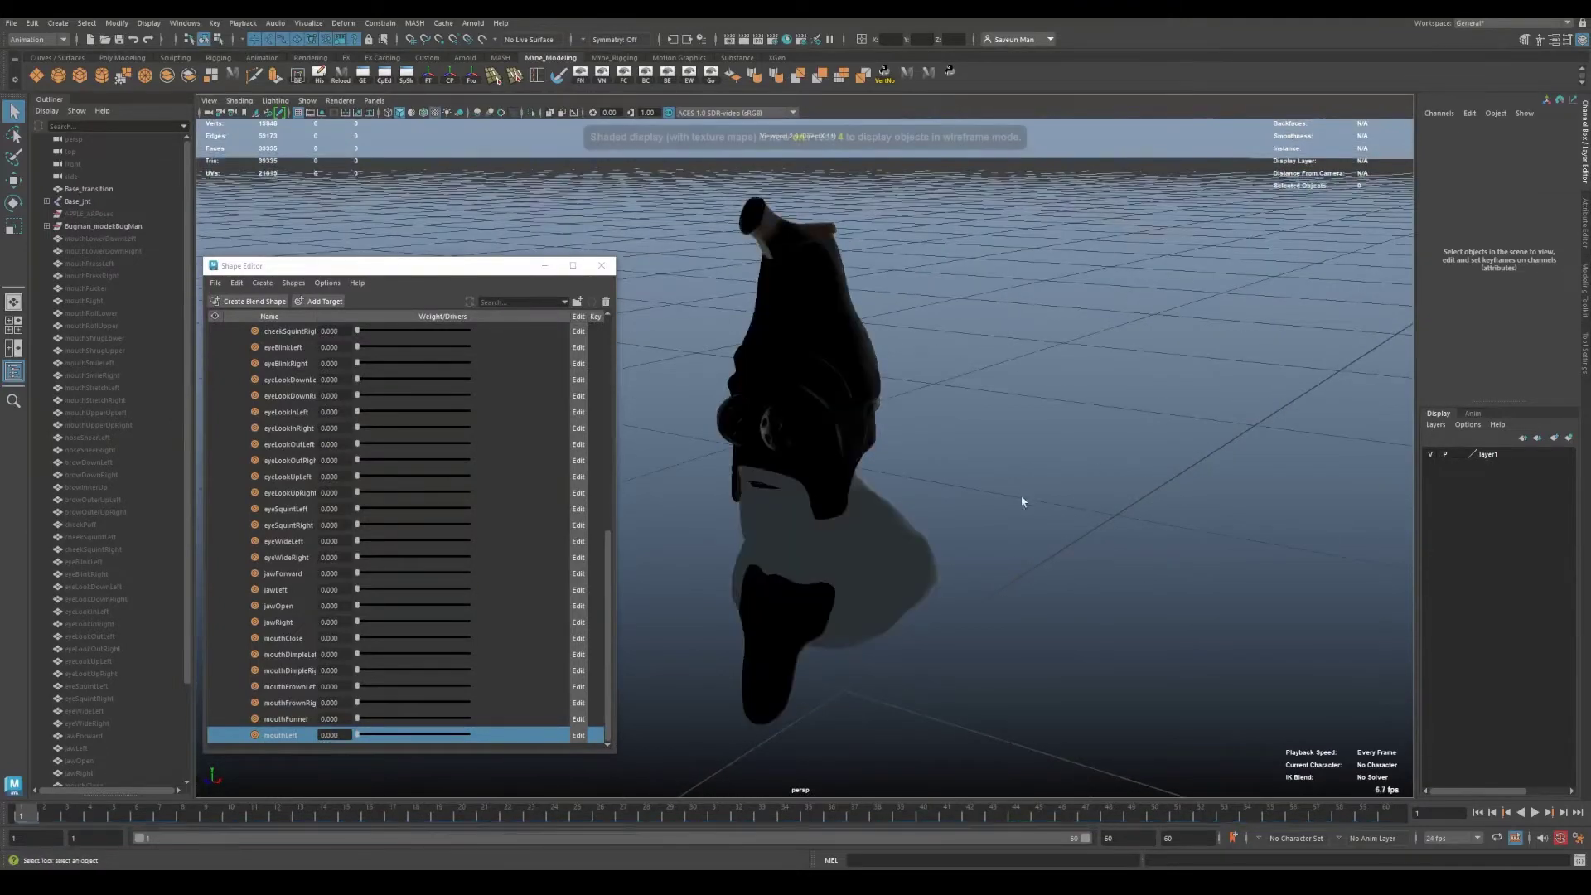
alt+drag(1010, 496, 646, 538)
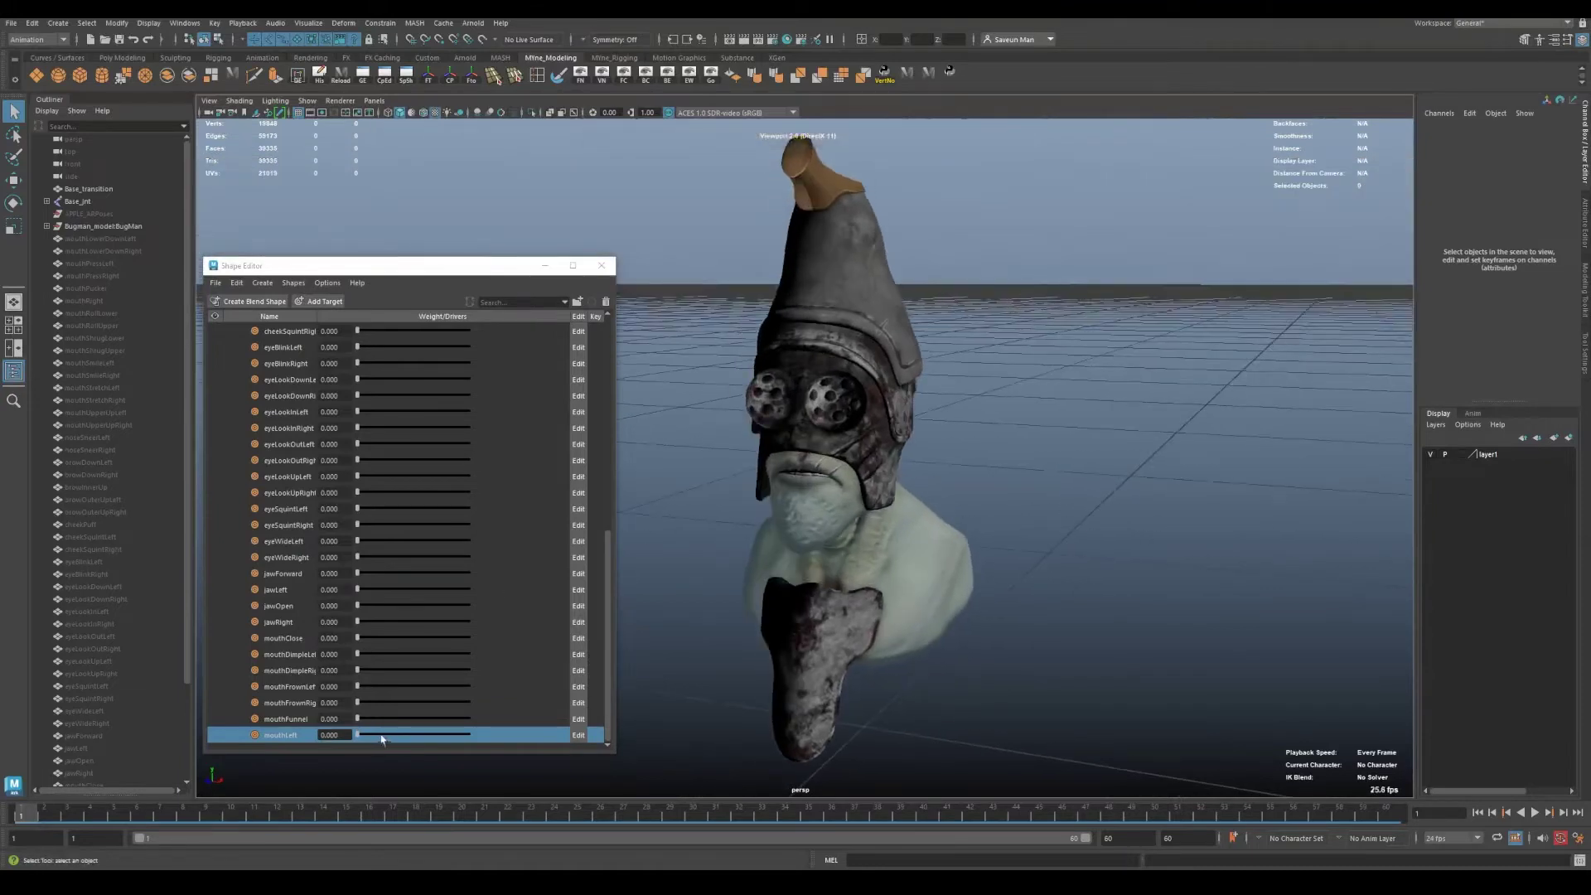
drag(382, 739, 391, 584)
scroll(396, 567, up, 9)
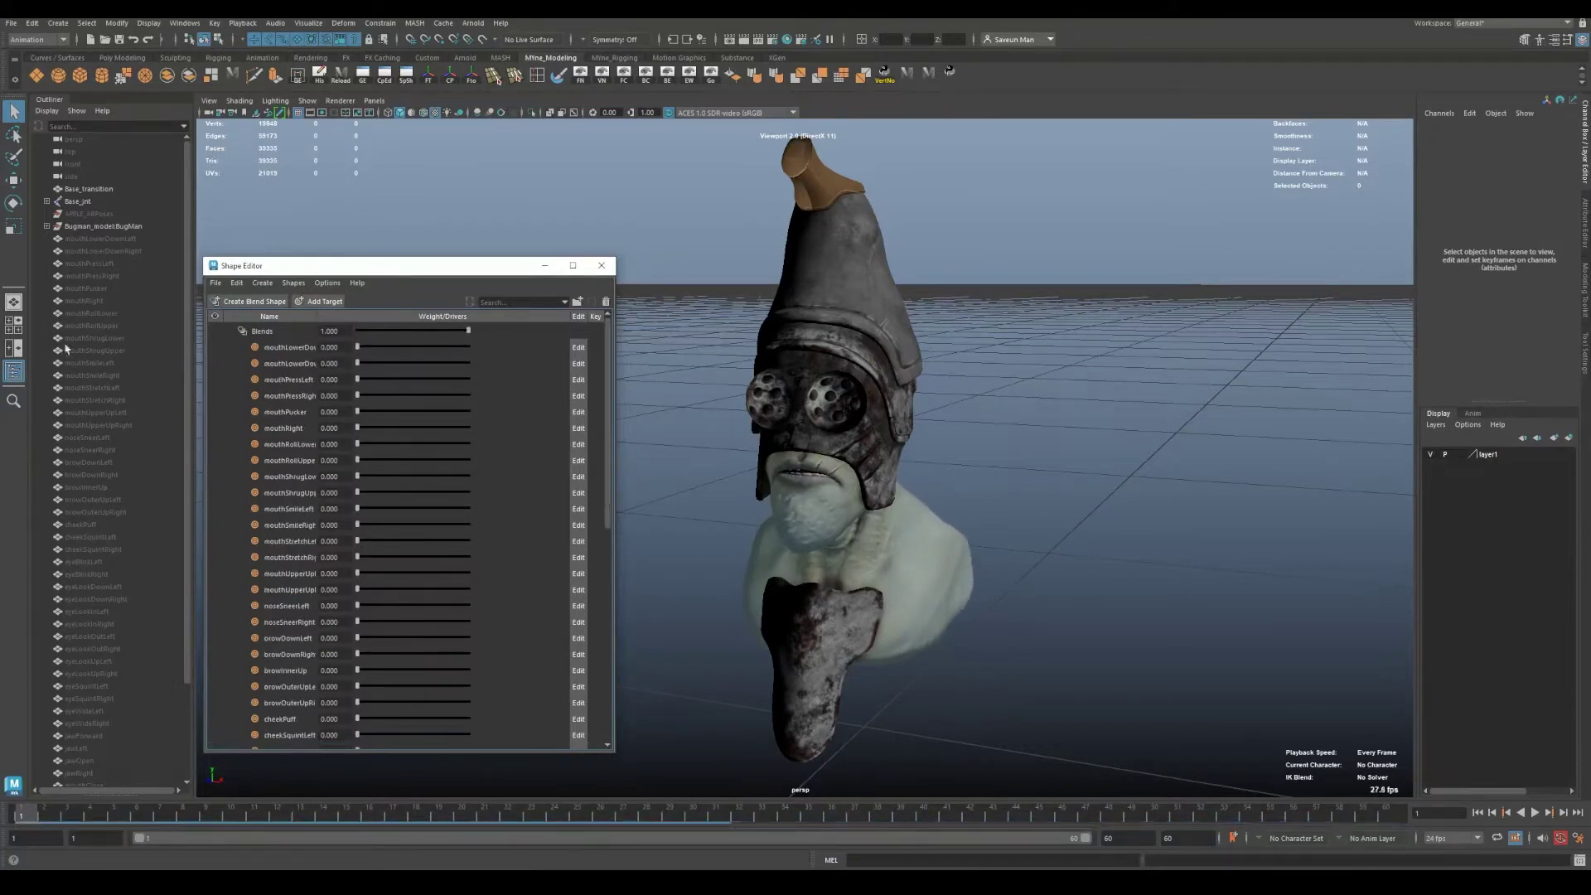
- Switch to the Epic Games Launcher and launch Unreal Engine 5.0.2
key(alt+Tab)
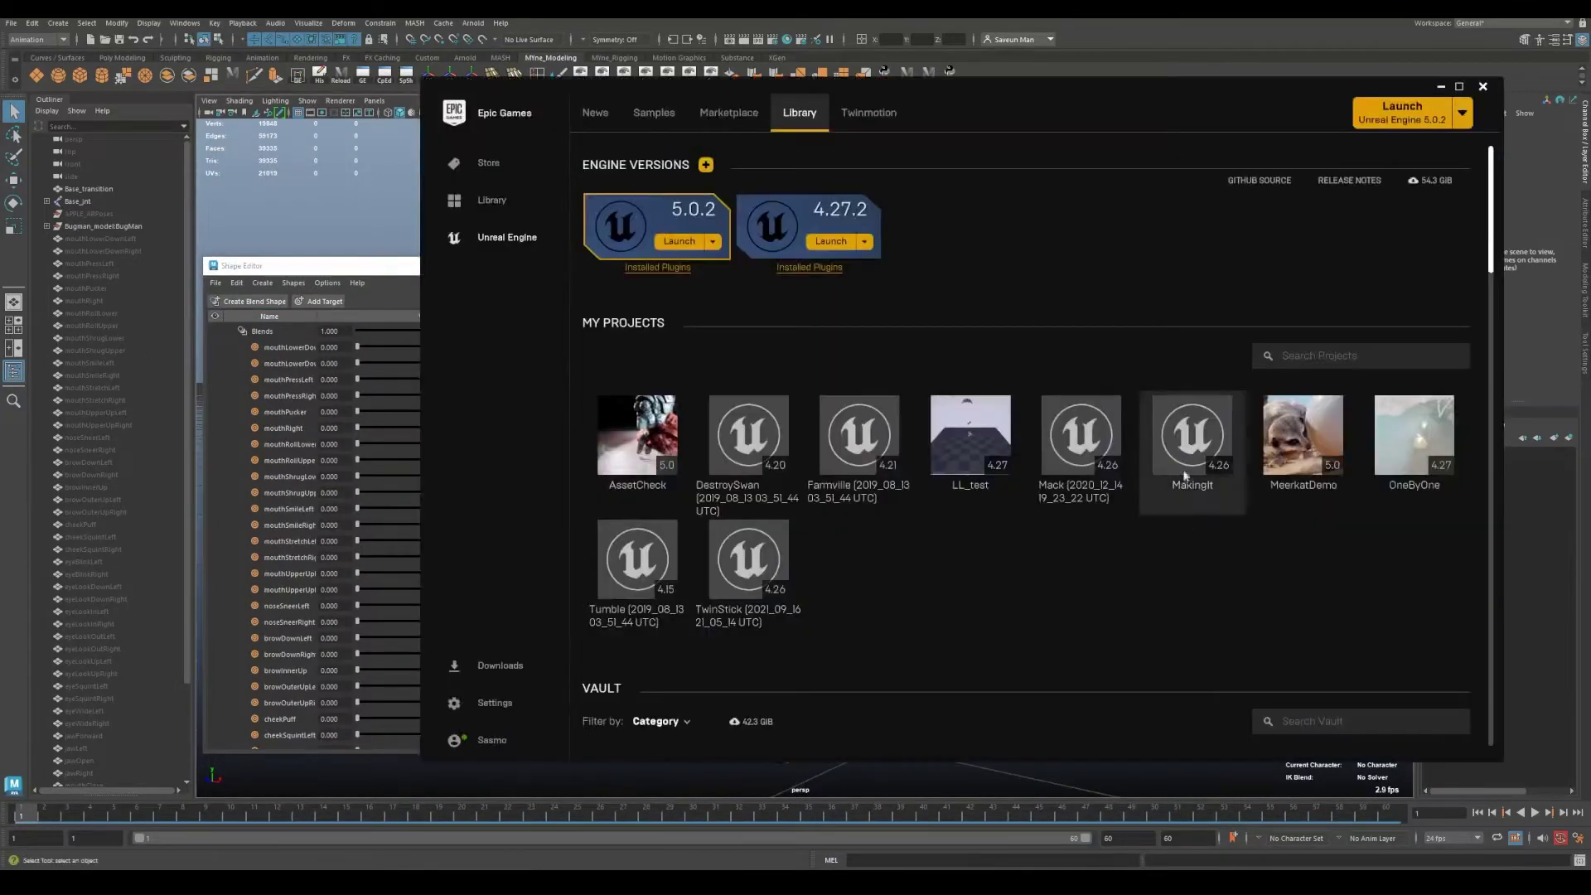
click(680, 241)
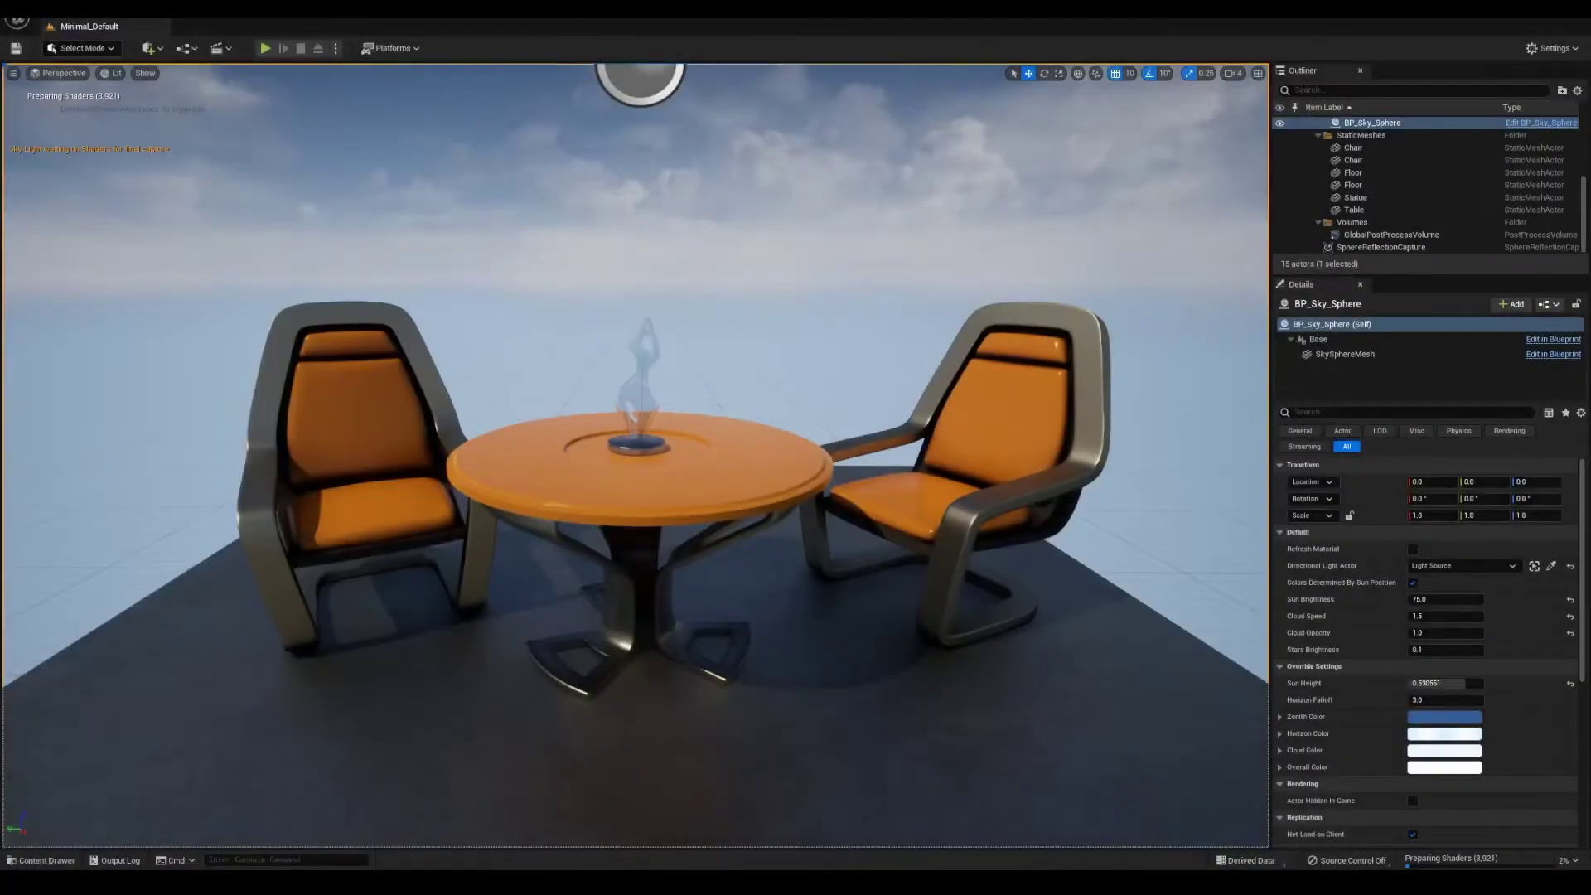
- Open the Plugins manager from the Edit menu and search for the Live Link plugins
click(106, 10)
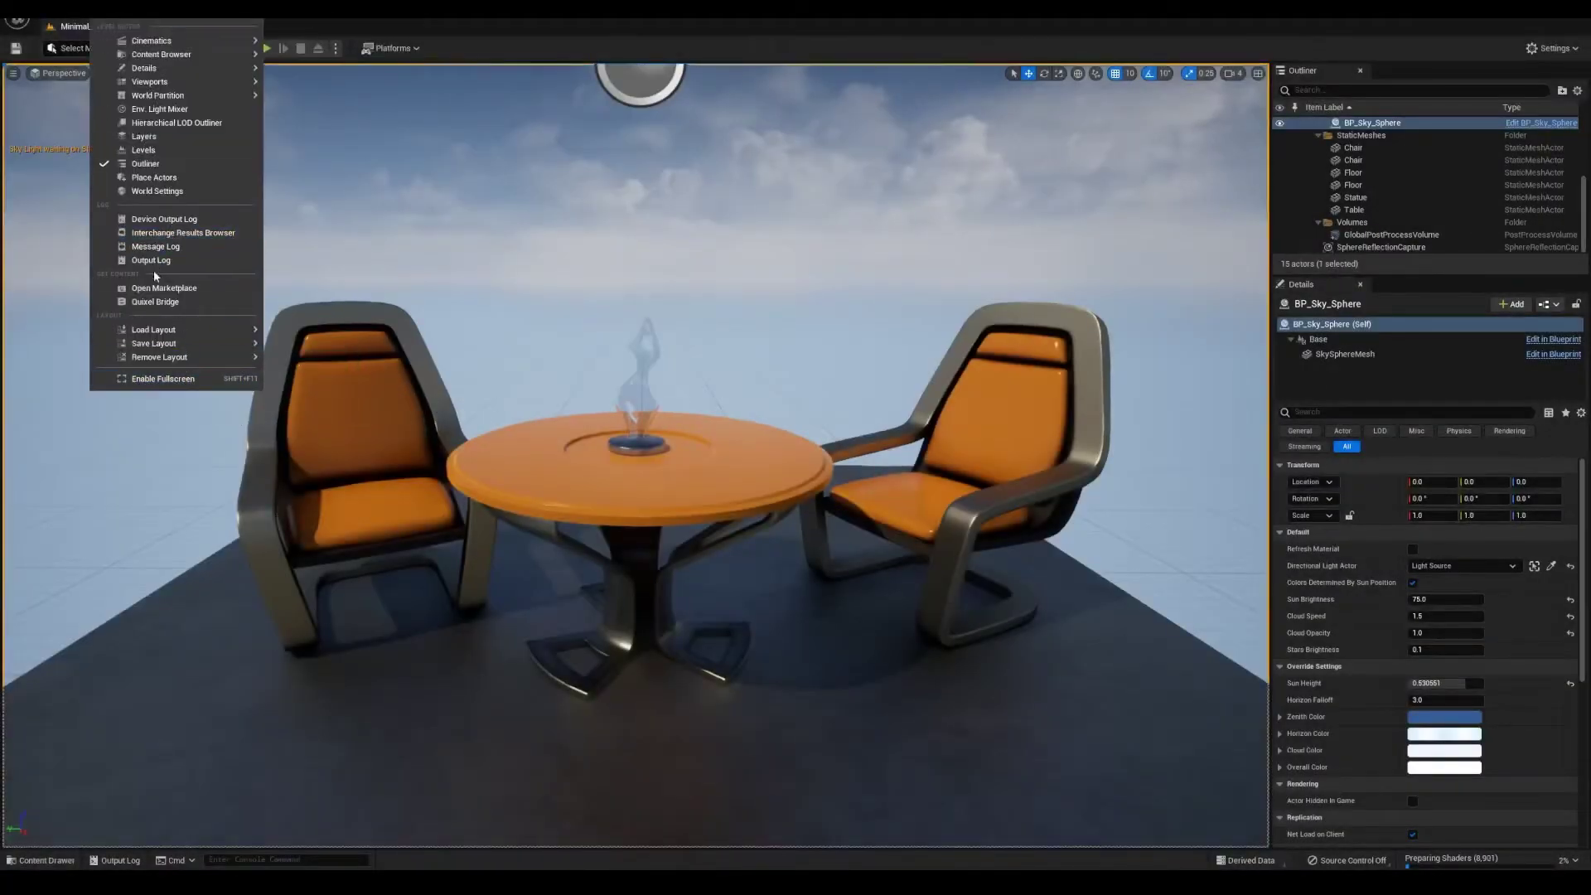
click(75, 10)
click(116, 206)
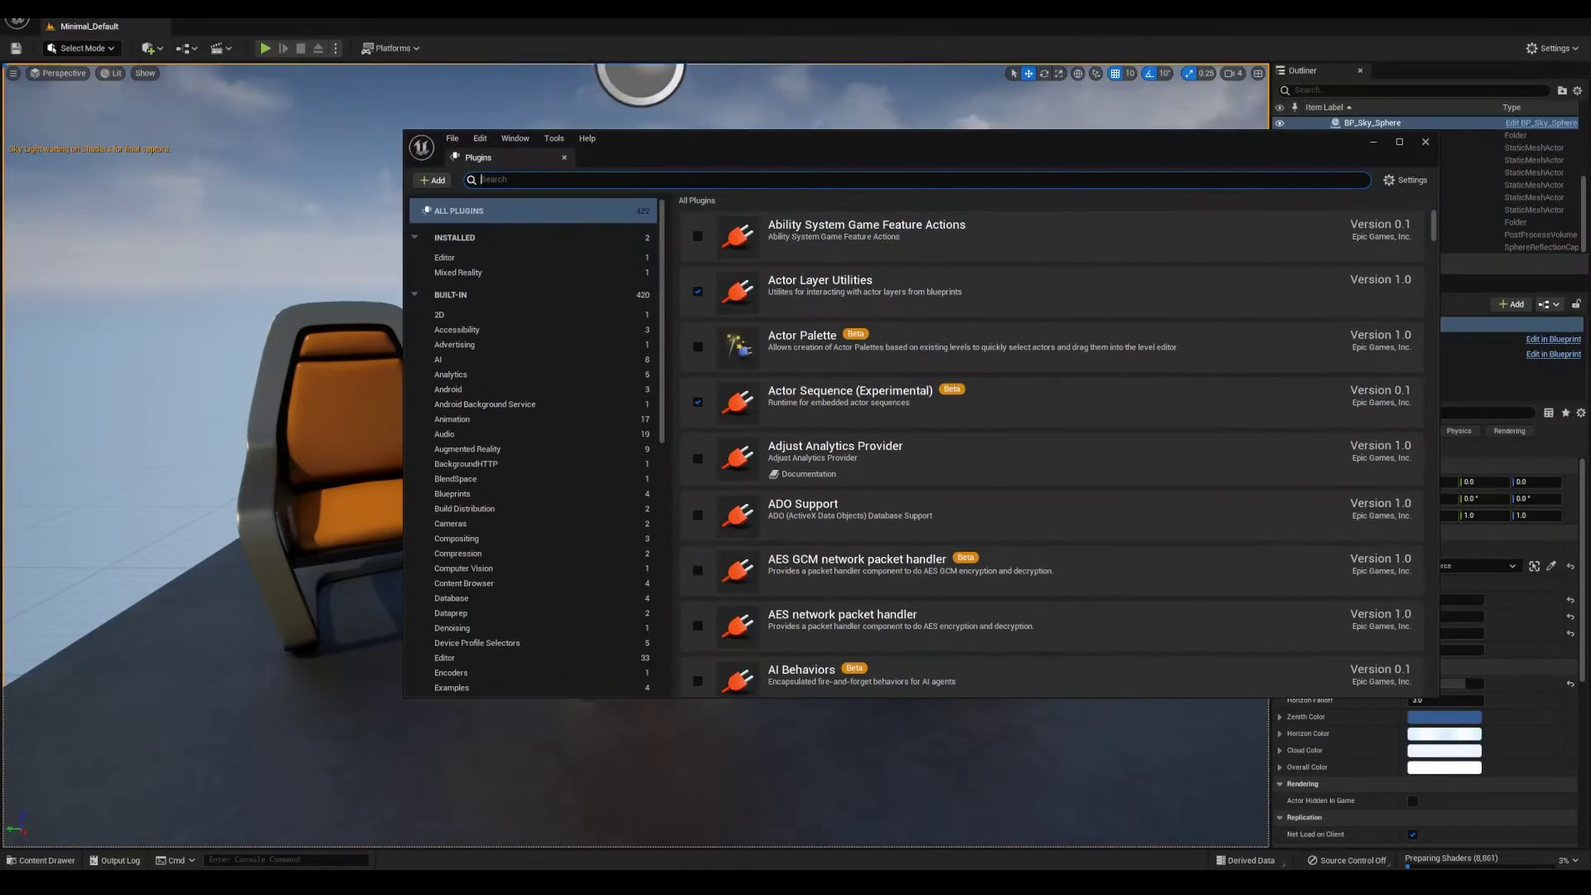
text(le)
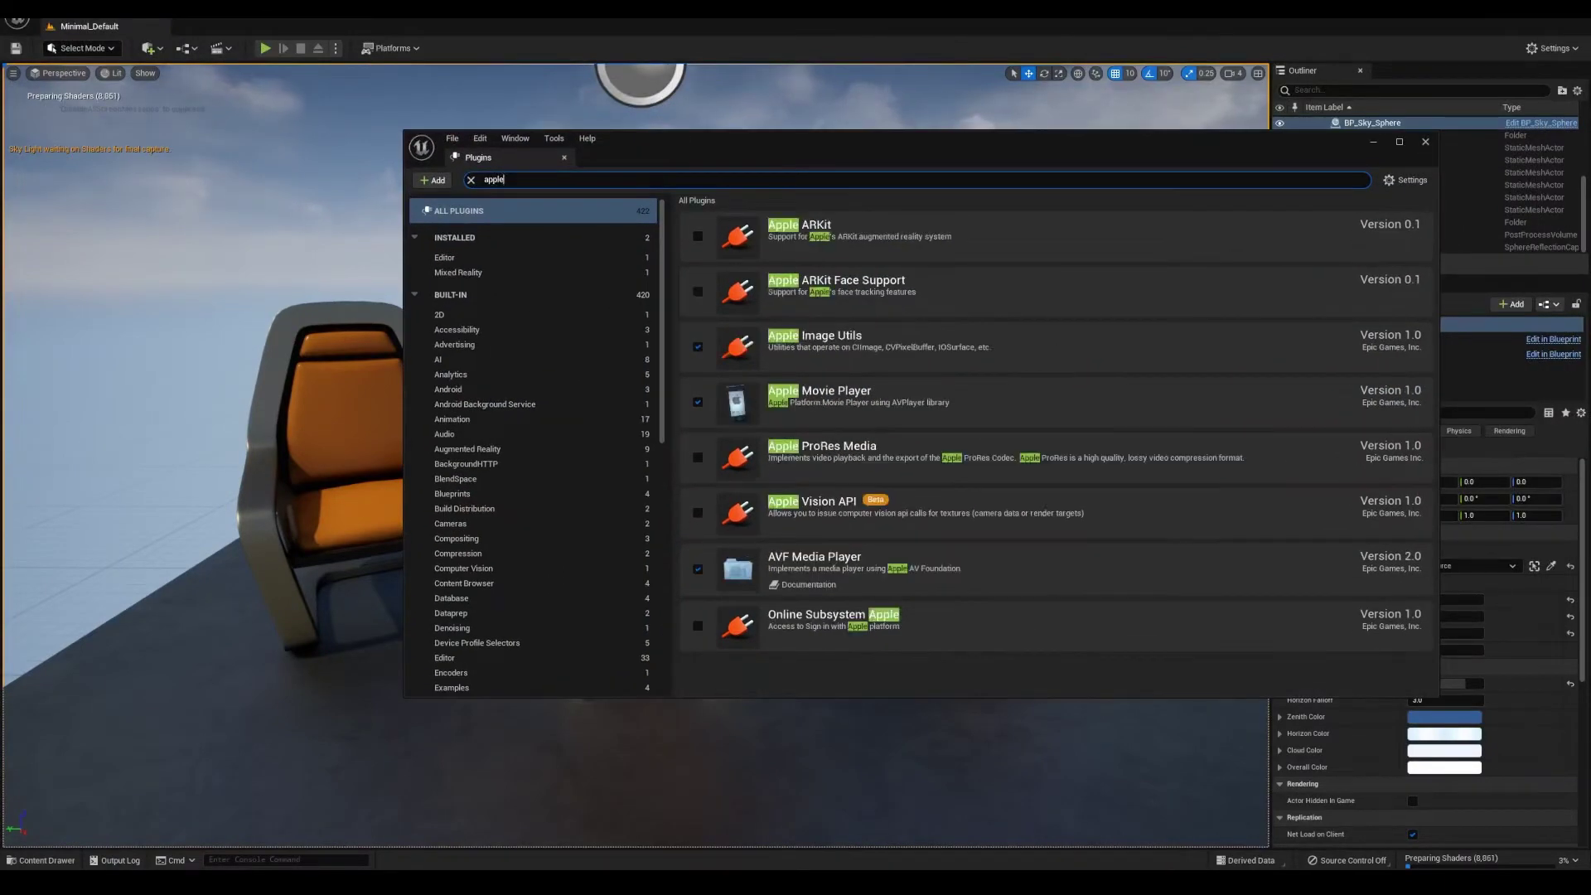
- Enable Apple ARKit, ARKit Face Support, Live Link Control Rig, Curve Debug UI and Over nDisplay, accepting beta warnings
click(700, 238)
click(699, 292)
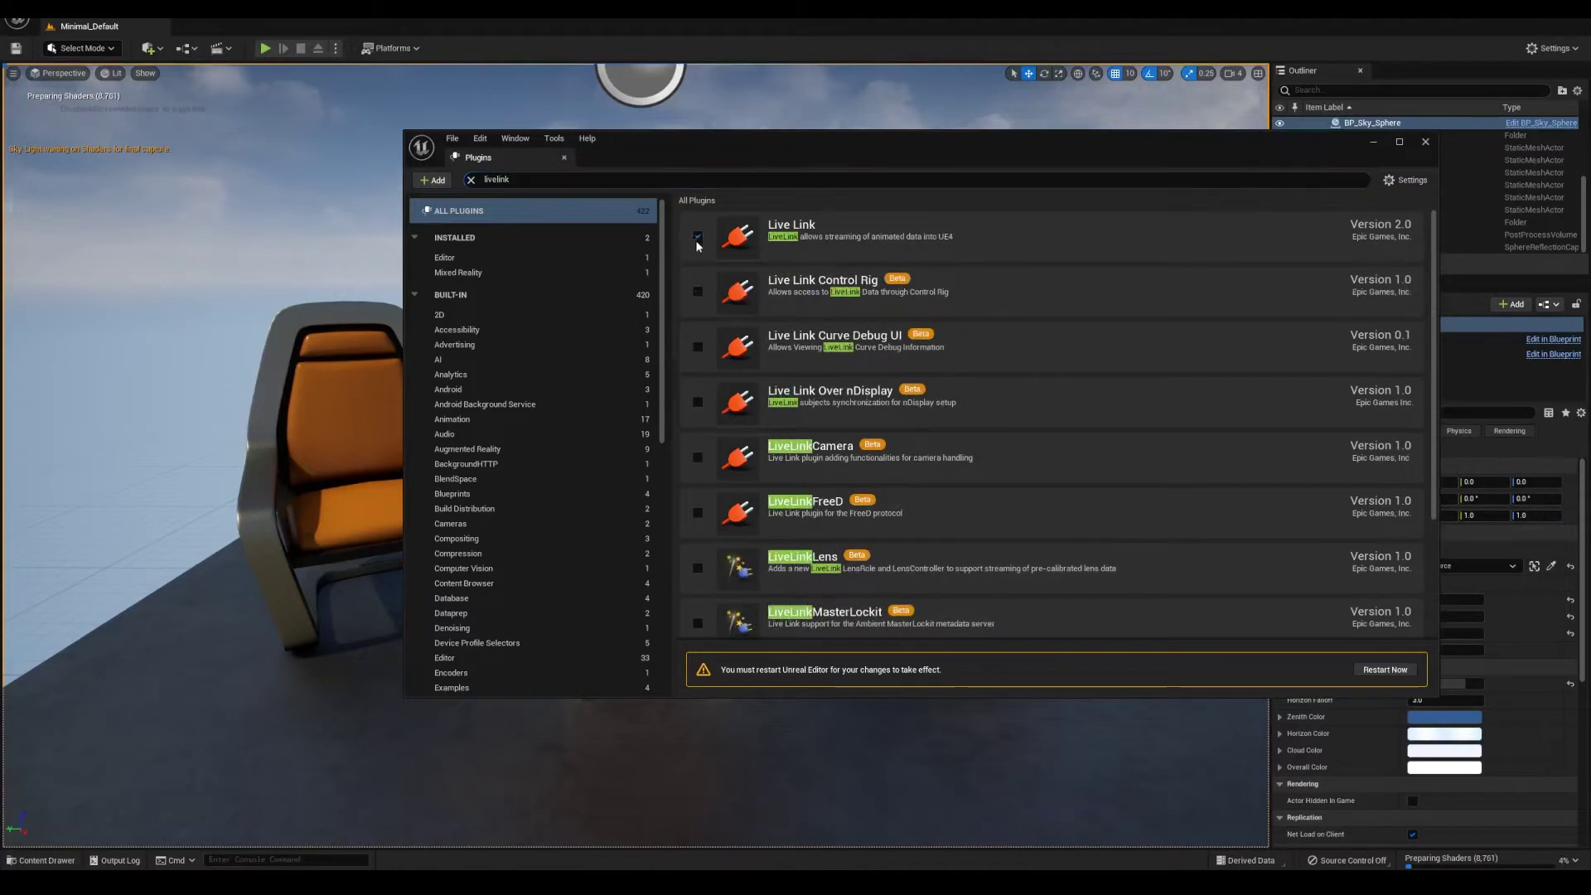
click(698, 290)
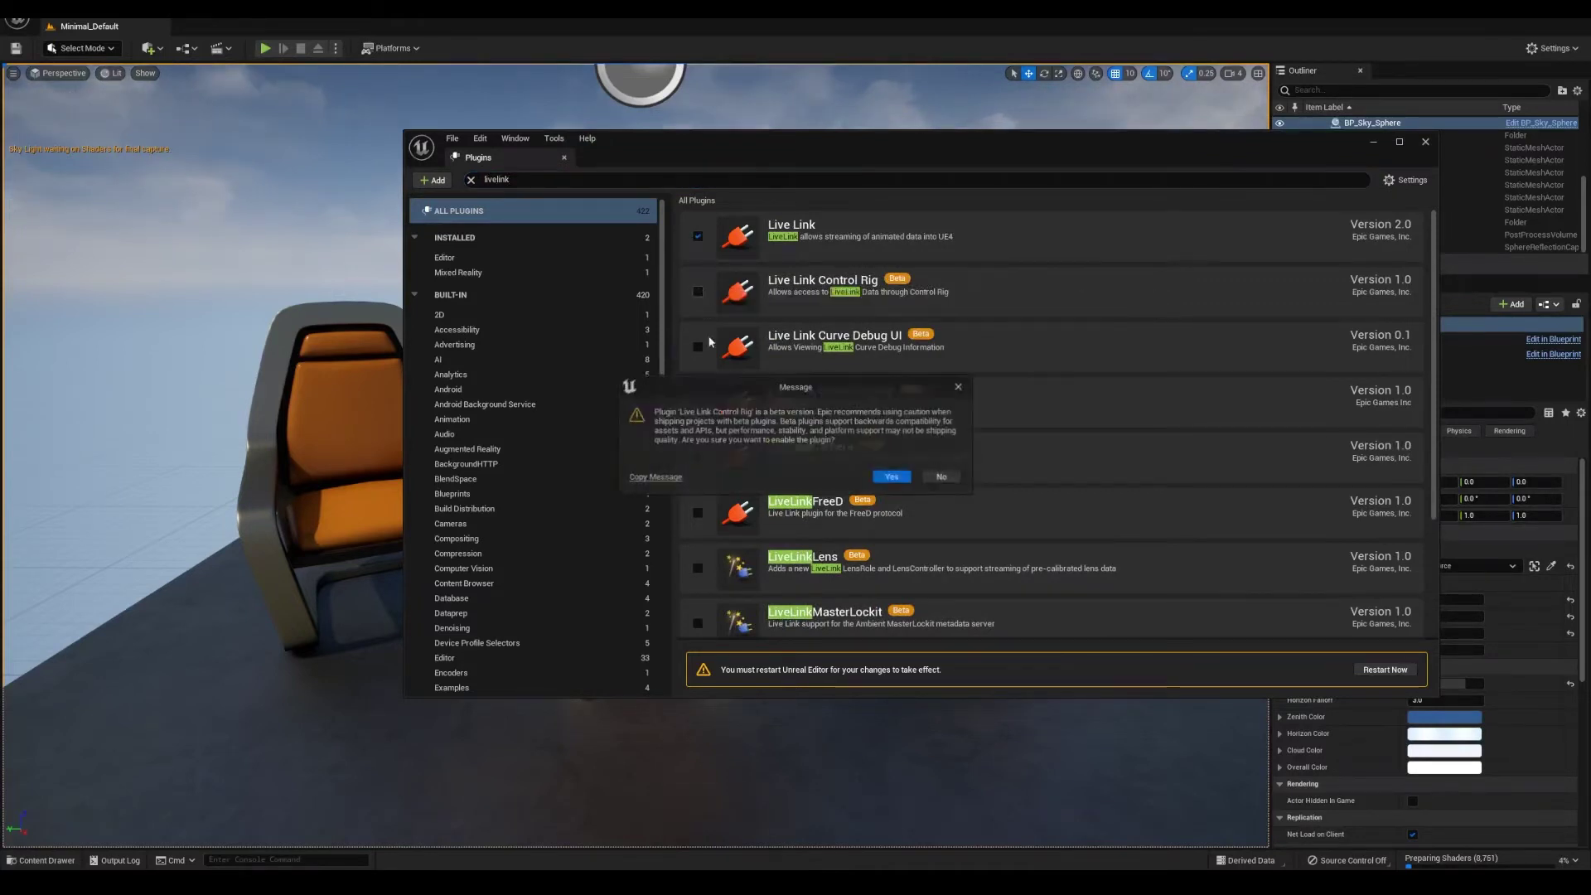
click(901, 479)
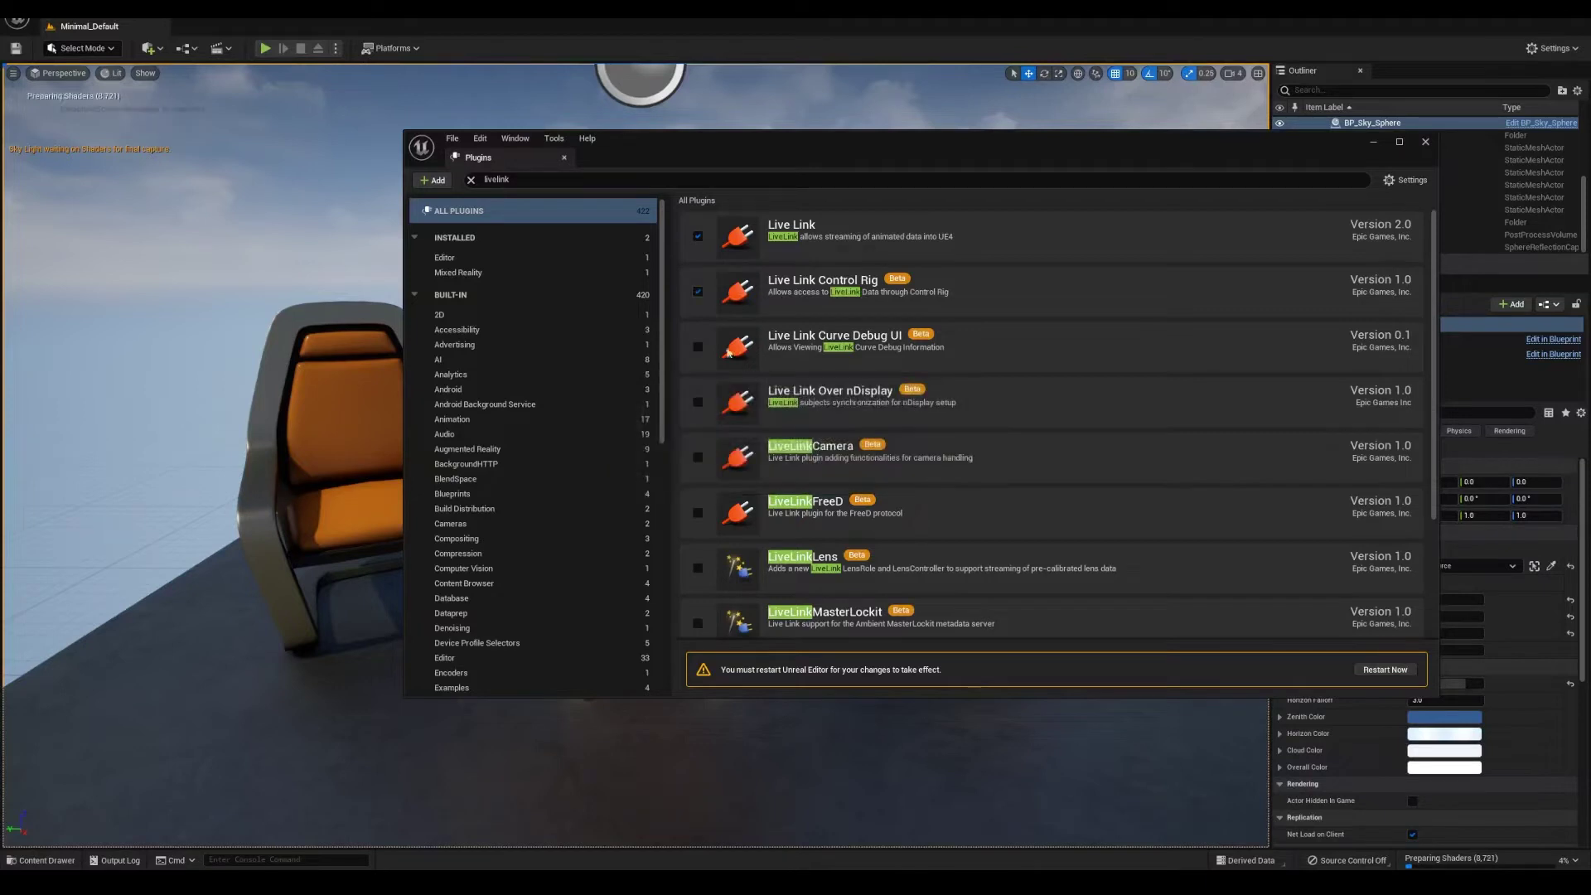
click(698, 346)
click(899, 478)
click(698, 402)
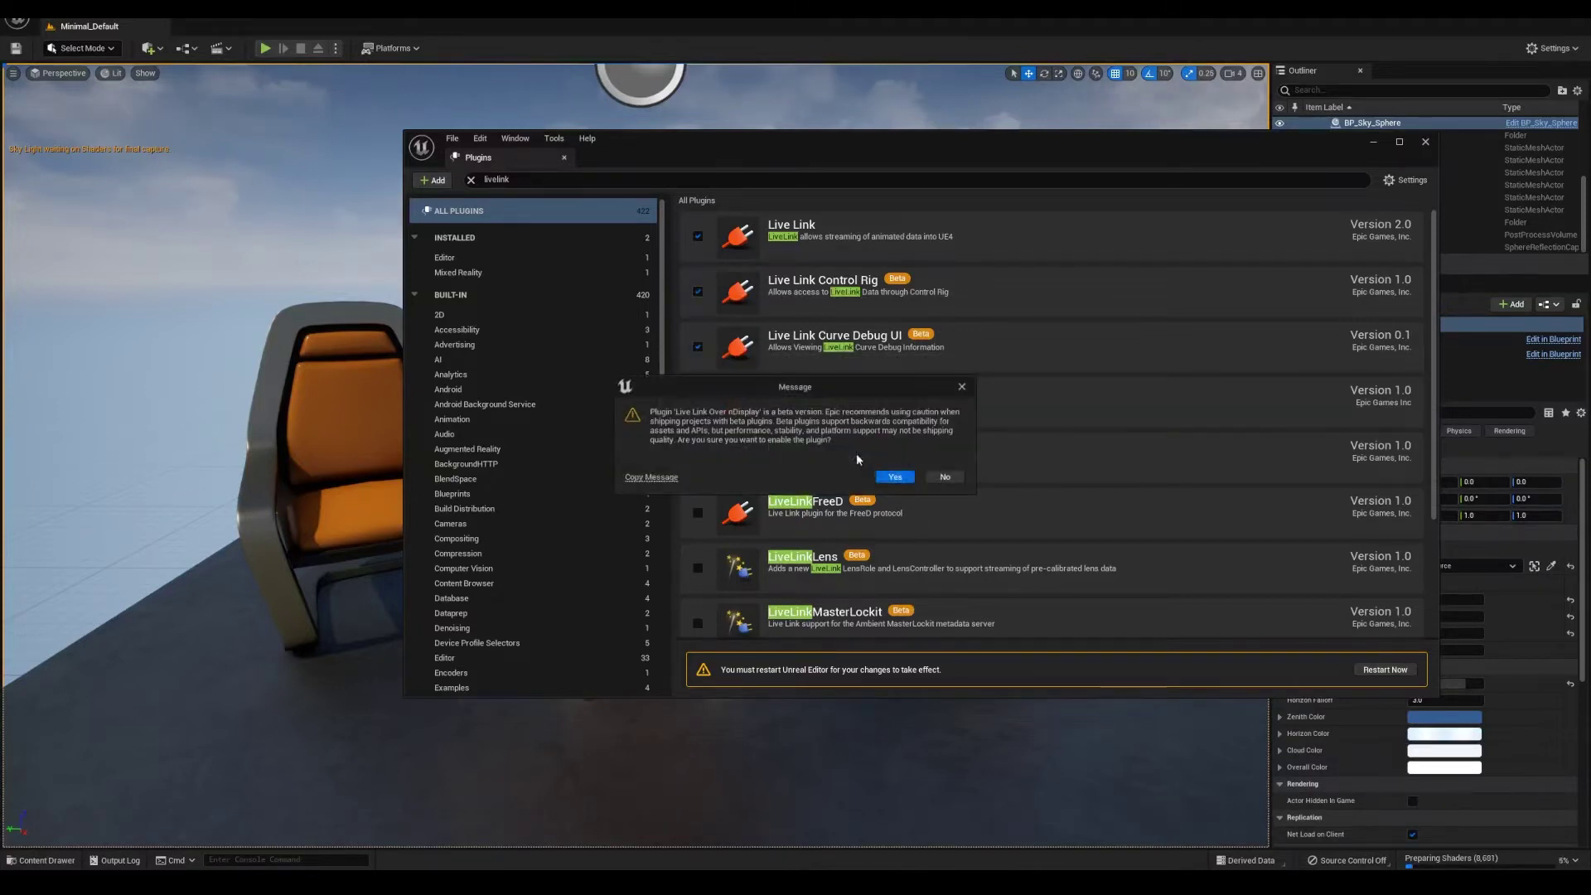
click(899, 478)
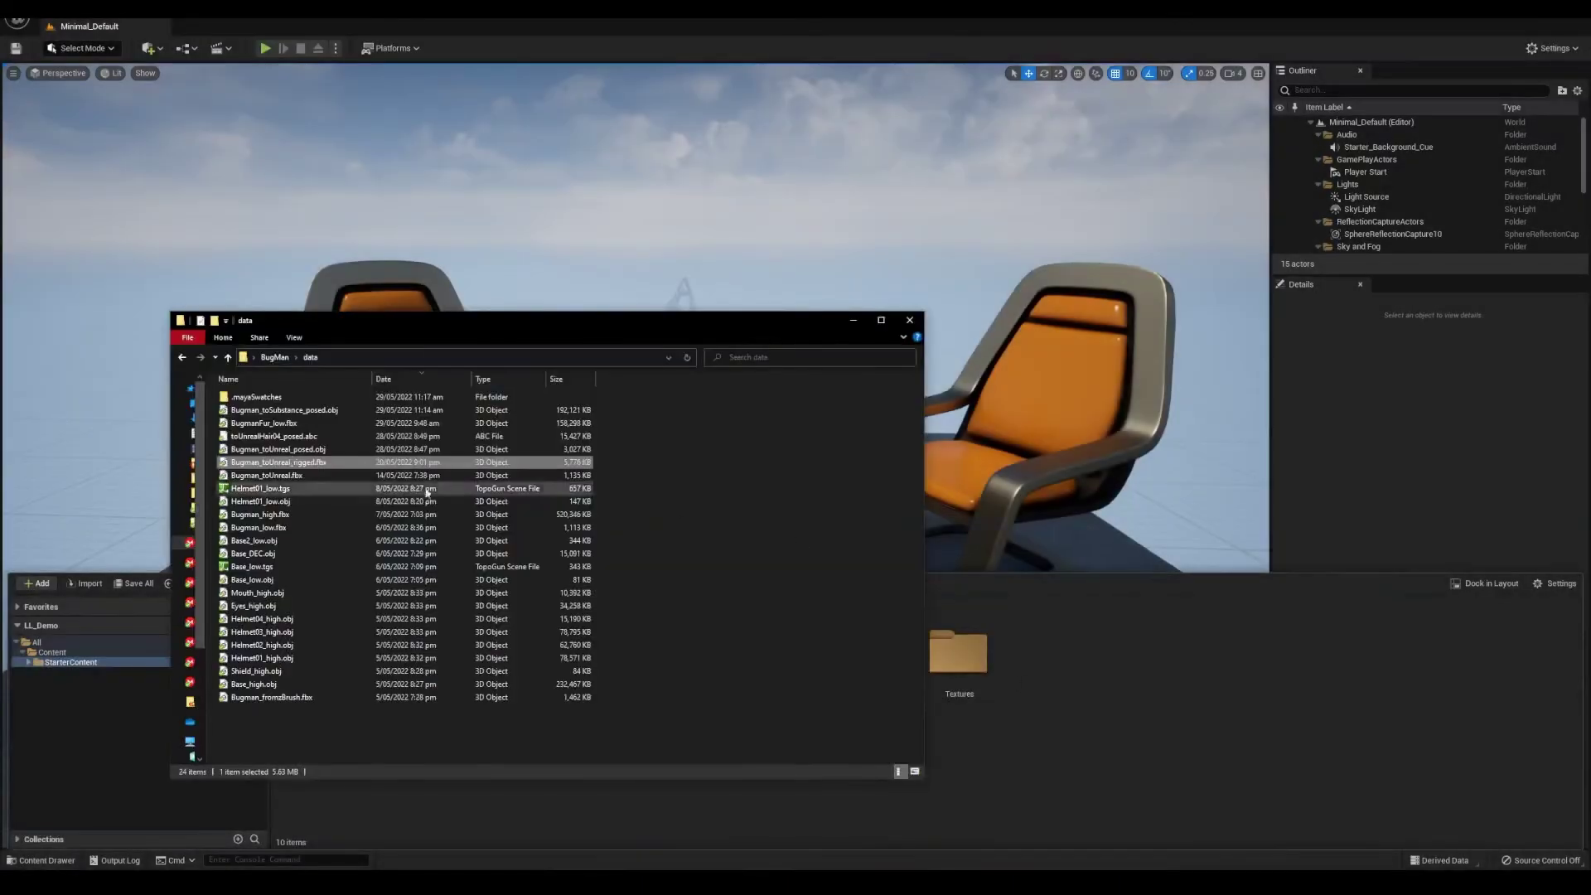
- Drag Bugman_toUnreal_rigged.fbx into StarterContent and review the advanced mesh import options
click(279, 462)
drag(278, 461, 1079, 705)
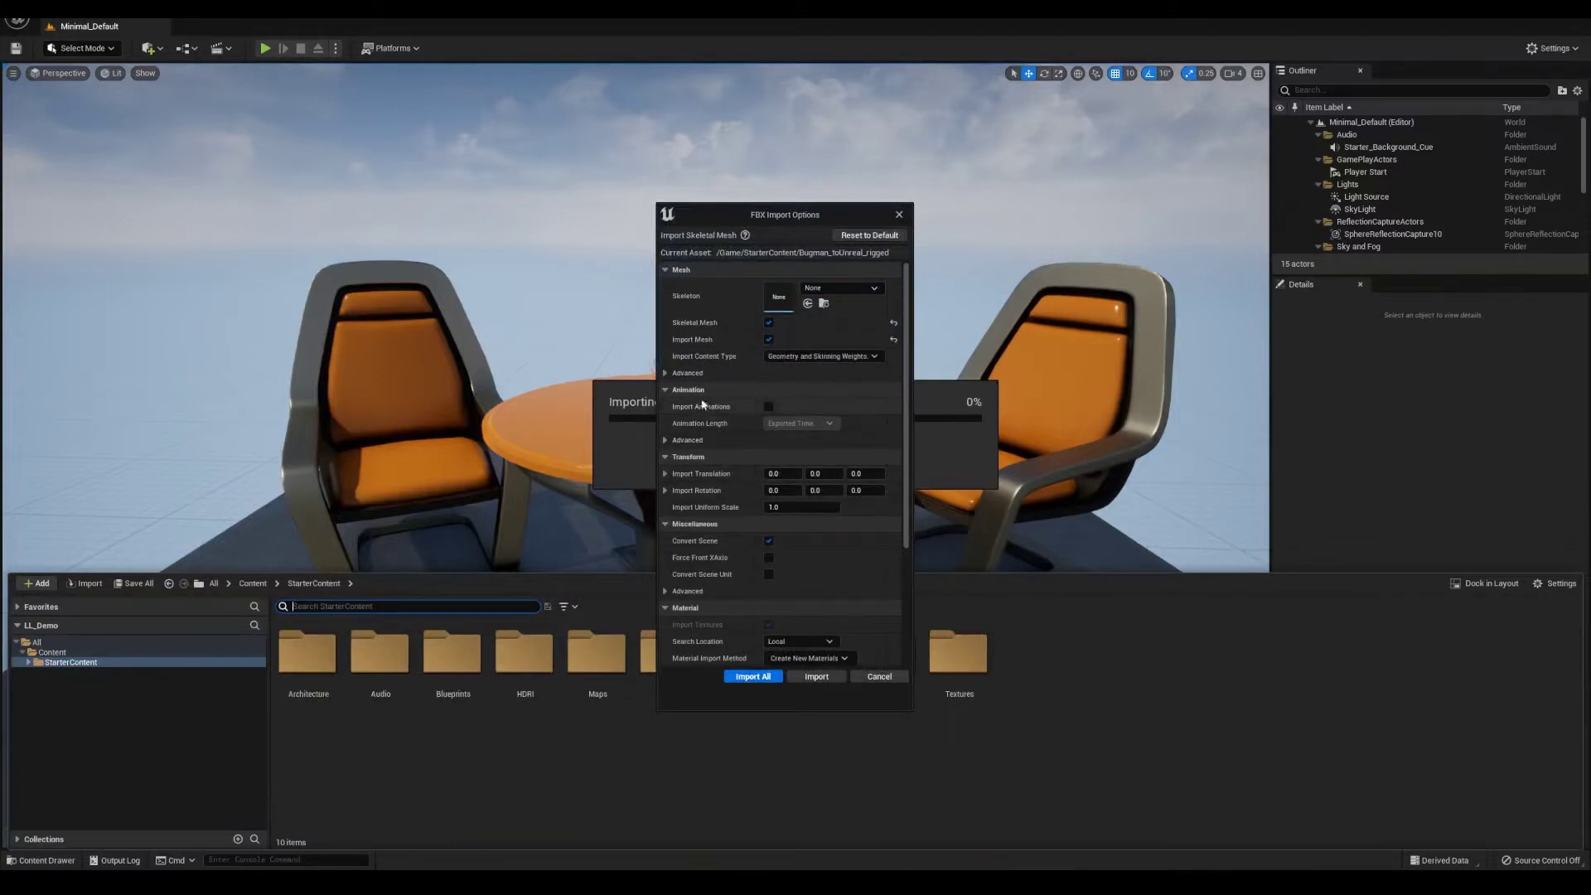
click(663, 372)
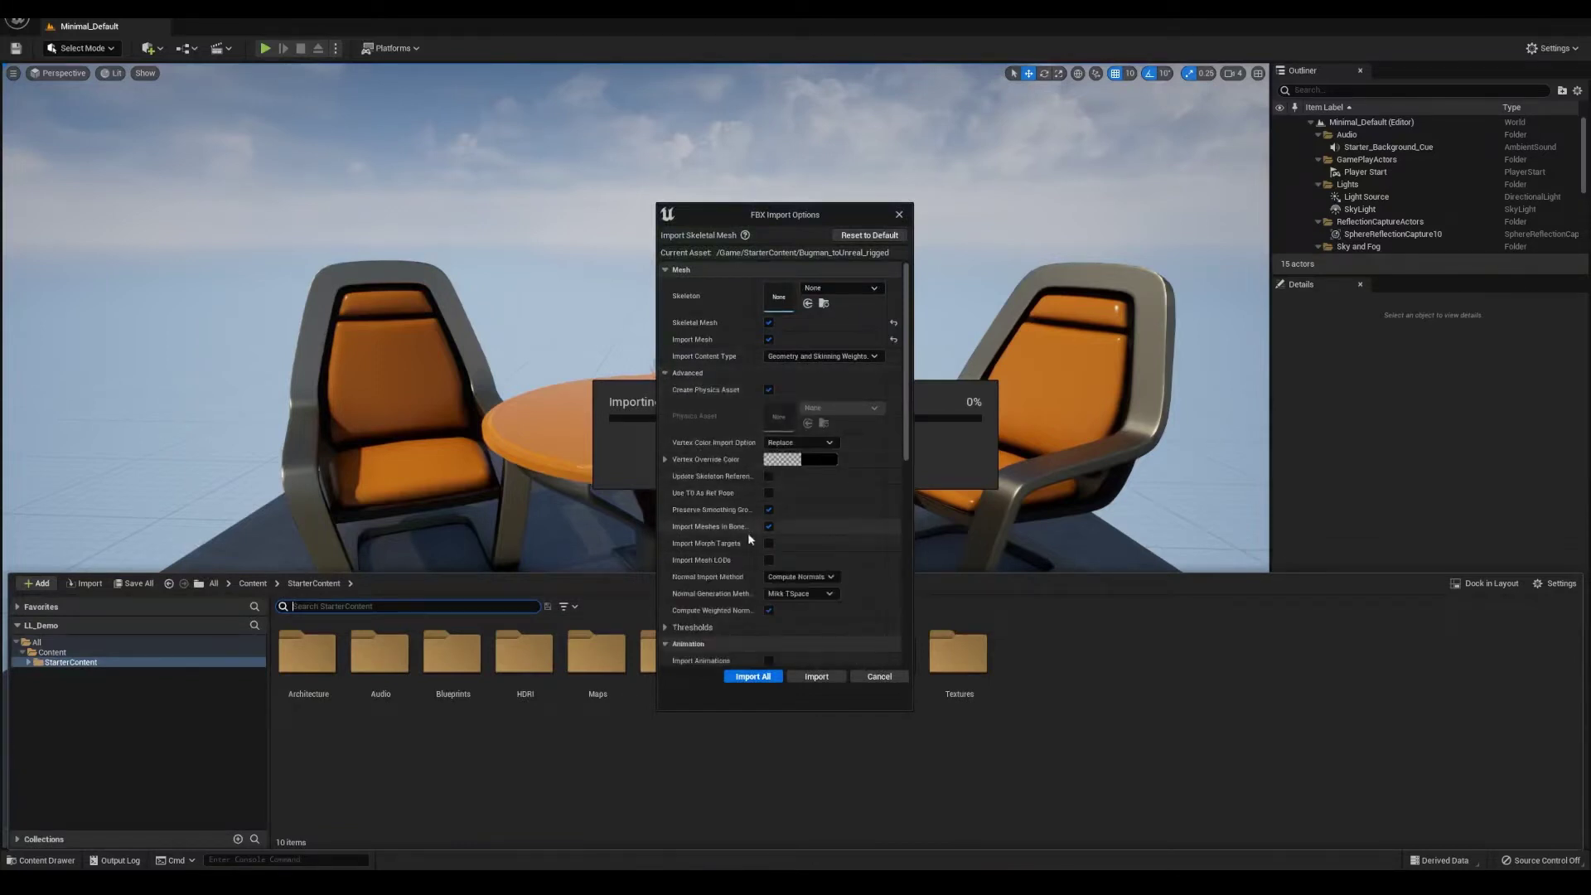
scroll(868, 510, down, 3)
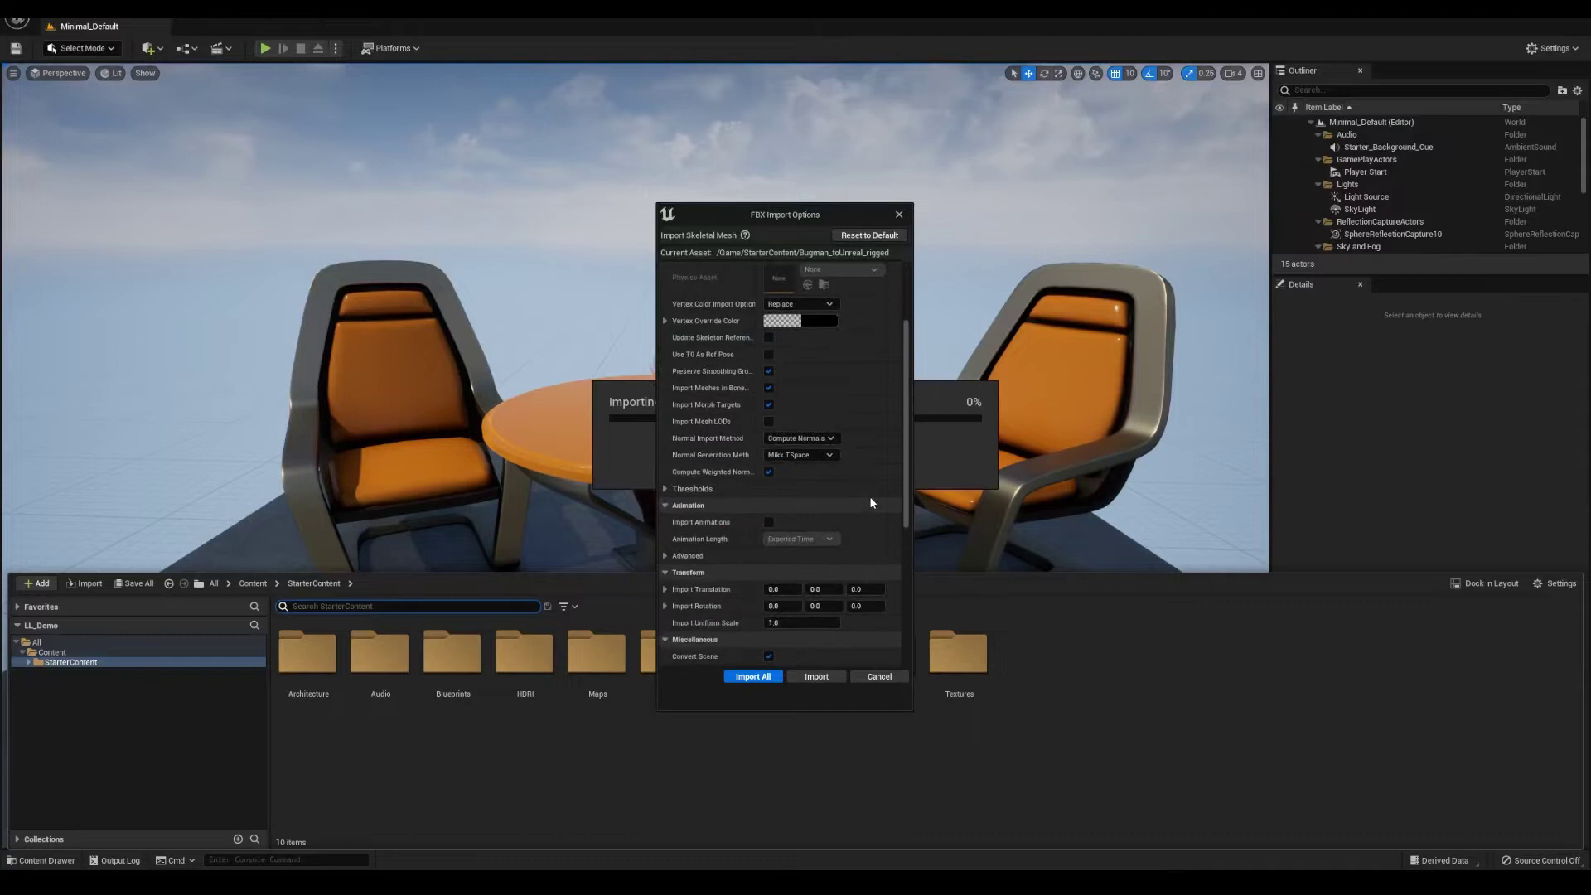
scroll(869, 495, up, 3)
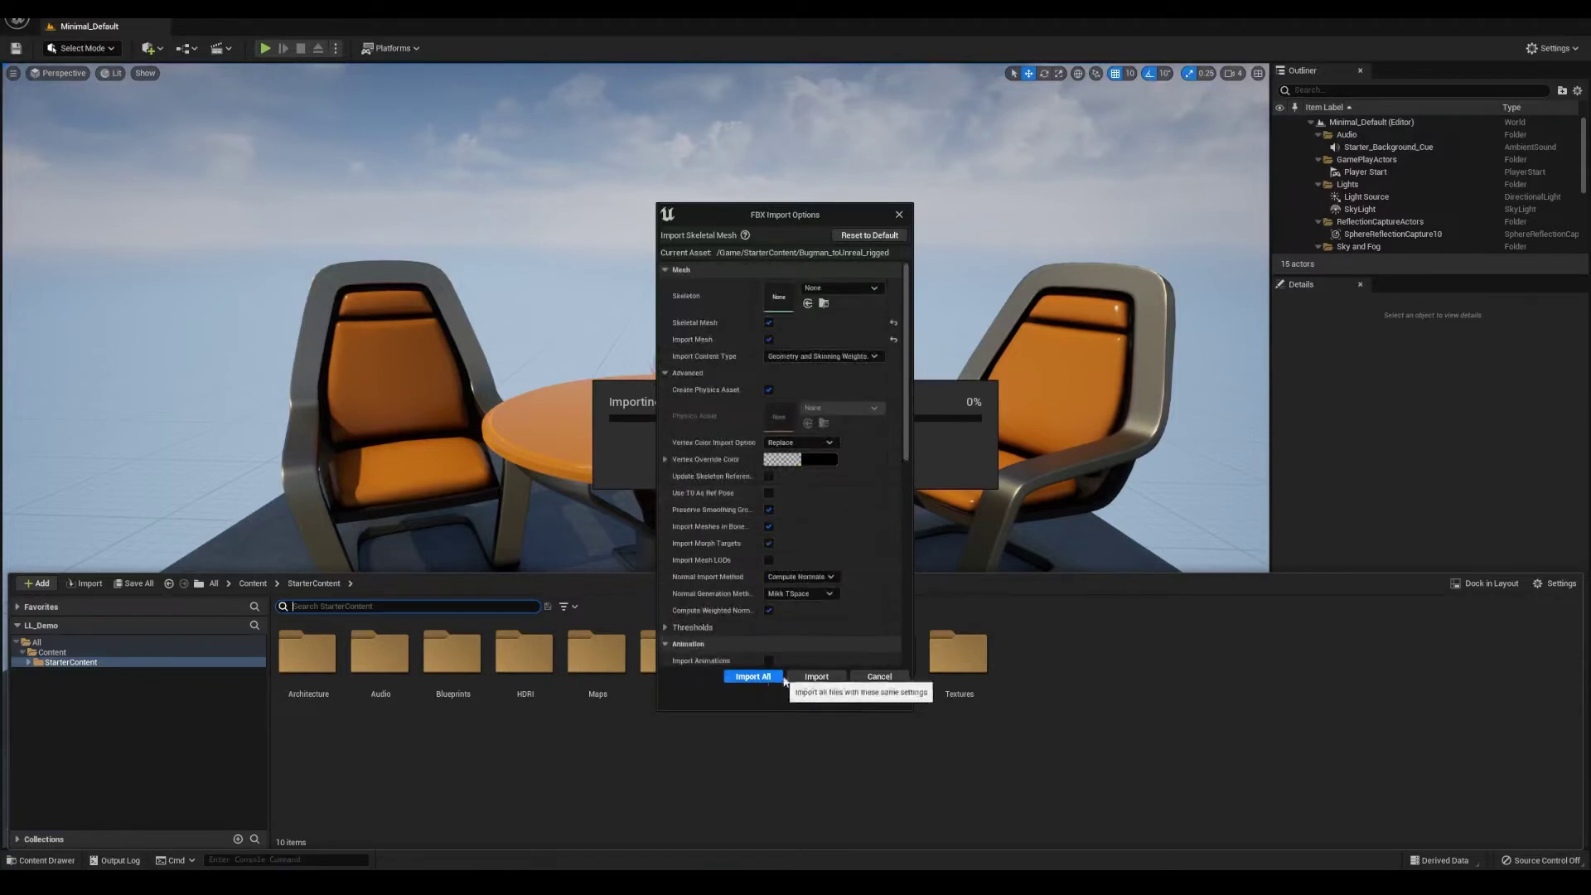
scroll(807, 558, down, 2)
scroll(808, 558, down, 7)
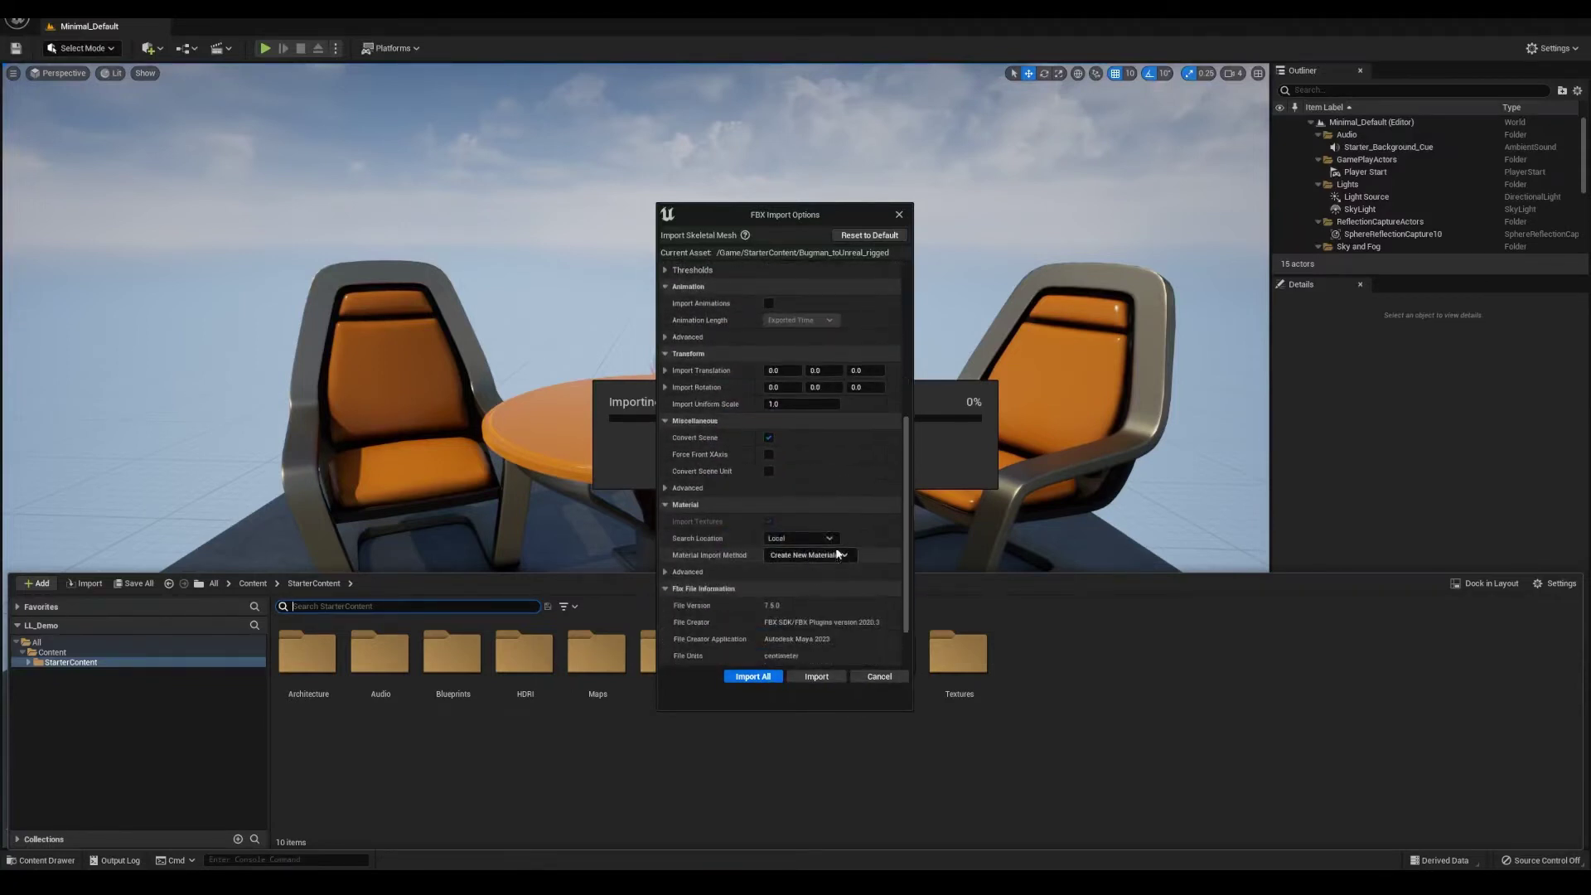
scroll(833, 585, up, 4)
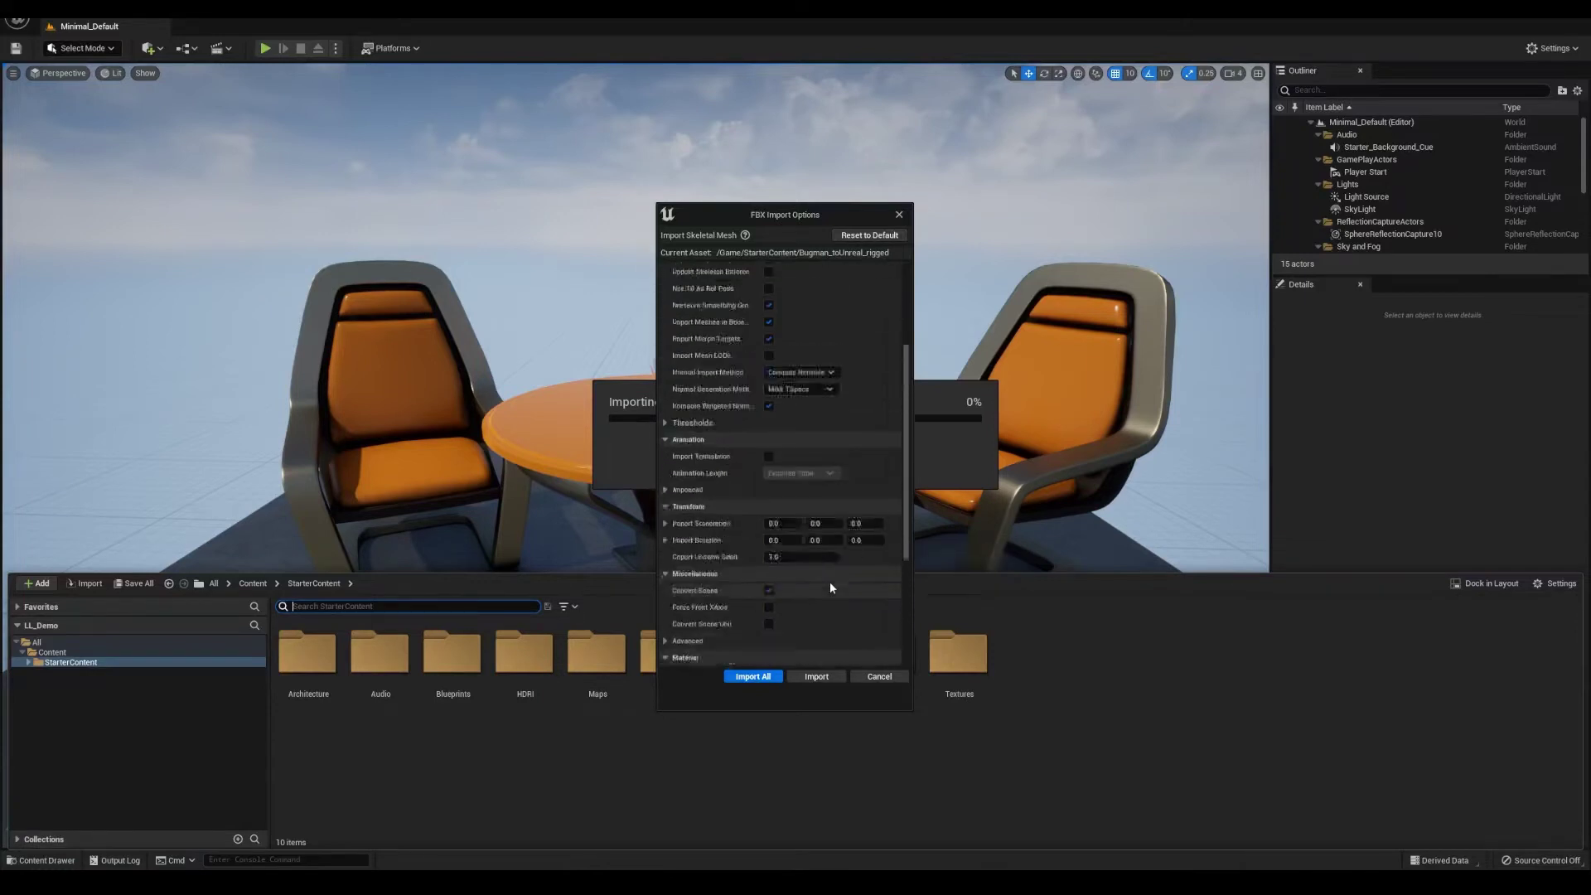
scroll(831, 586, up, 2)
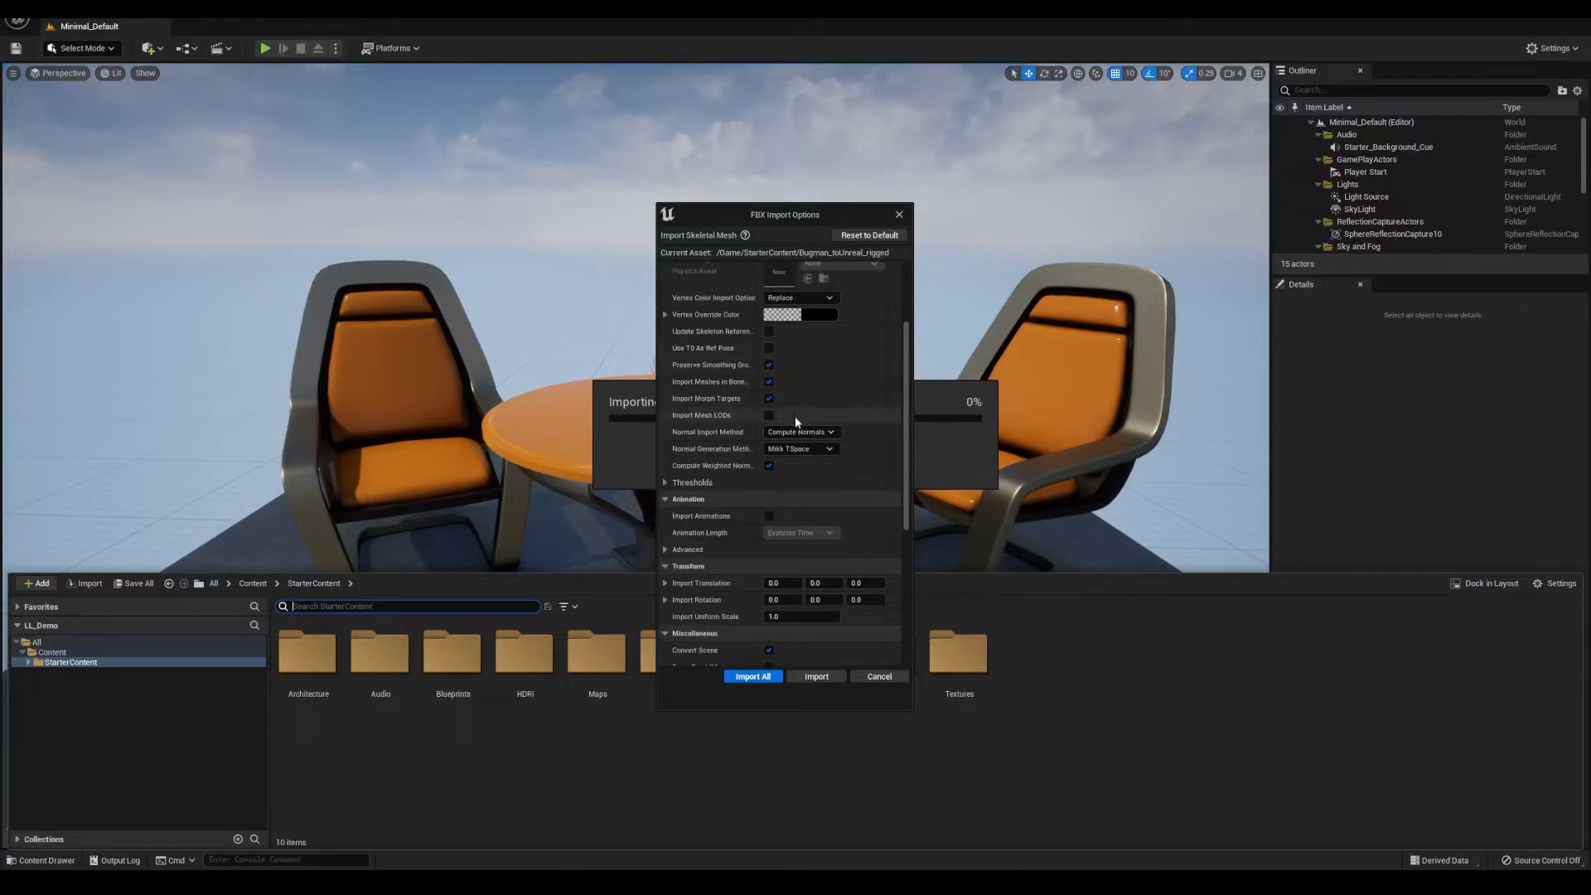
scroll(828, 511, down, 1)
scroll(829, 512, down, 1)
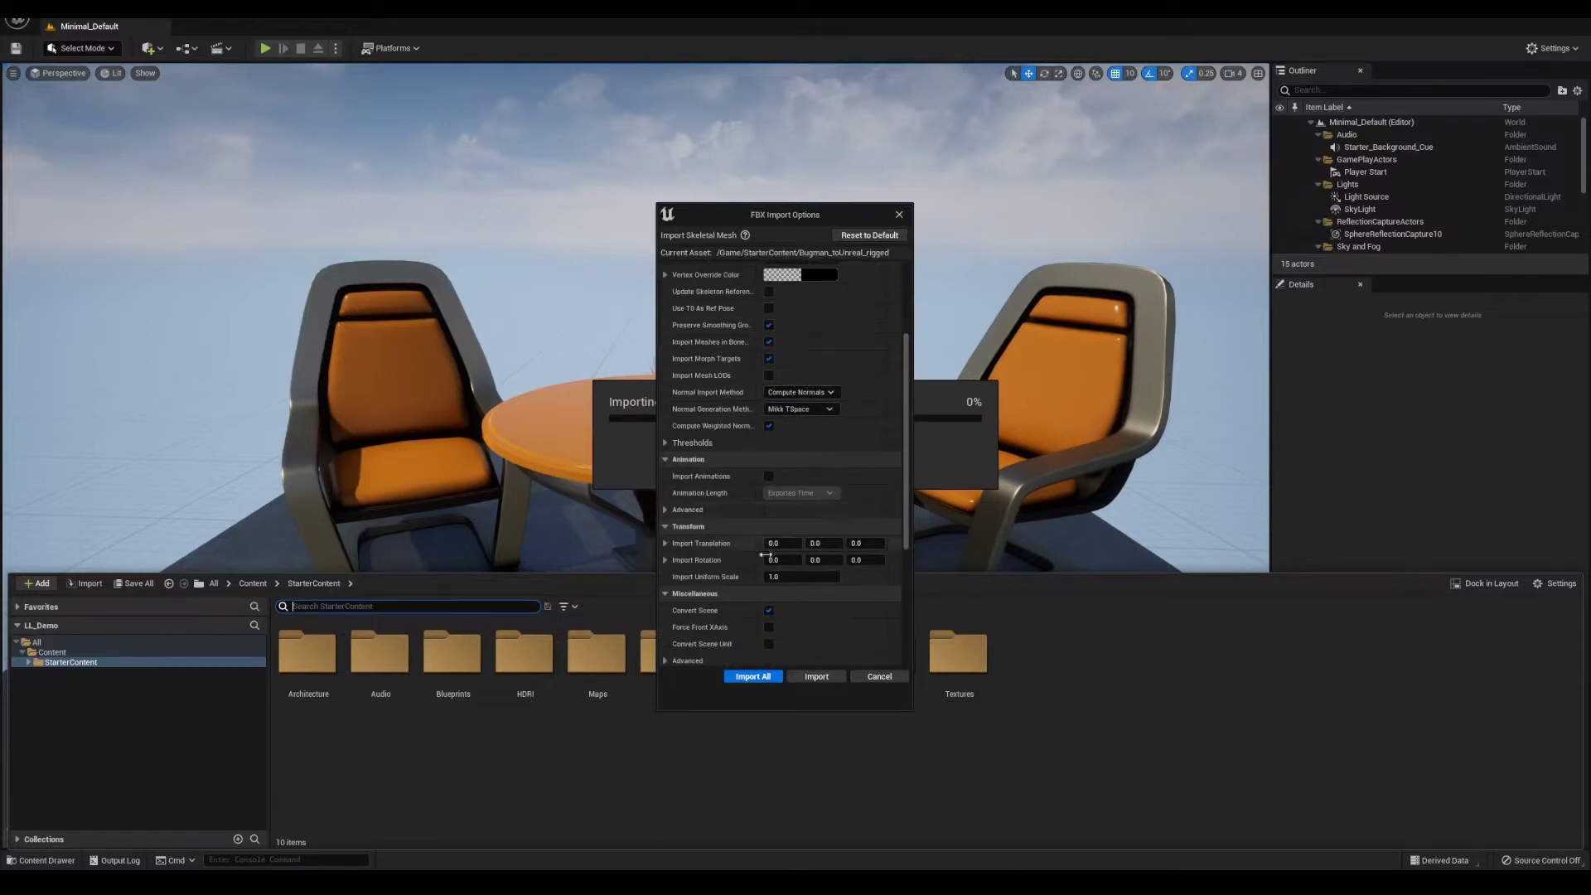
- Review the advanced animation and material options, keeping Import Morph Targets, and Import All
click(667, 510)
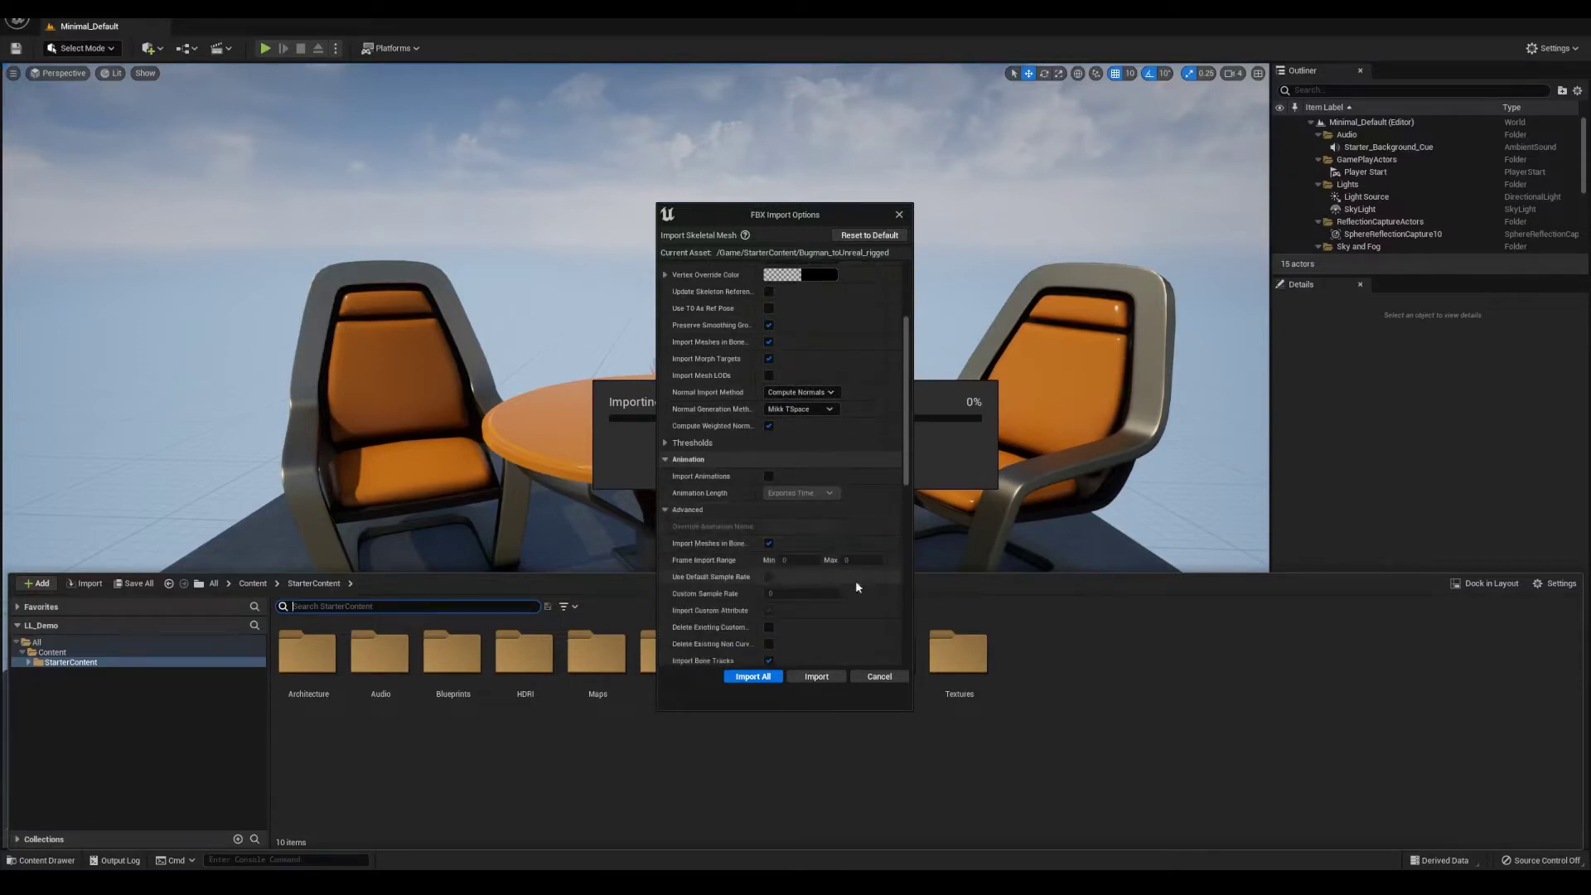
scroll(857, 590, down, 4)
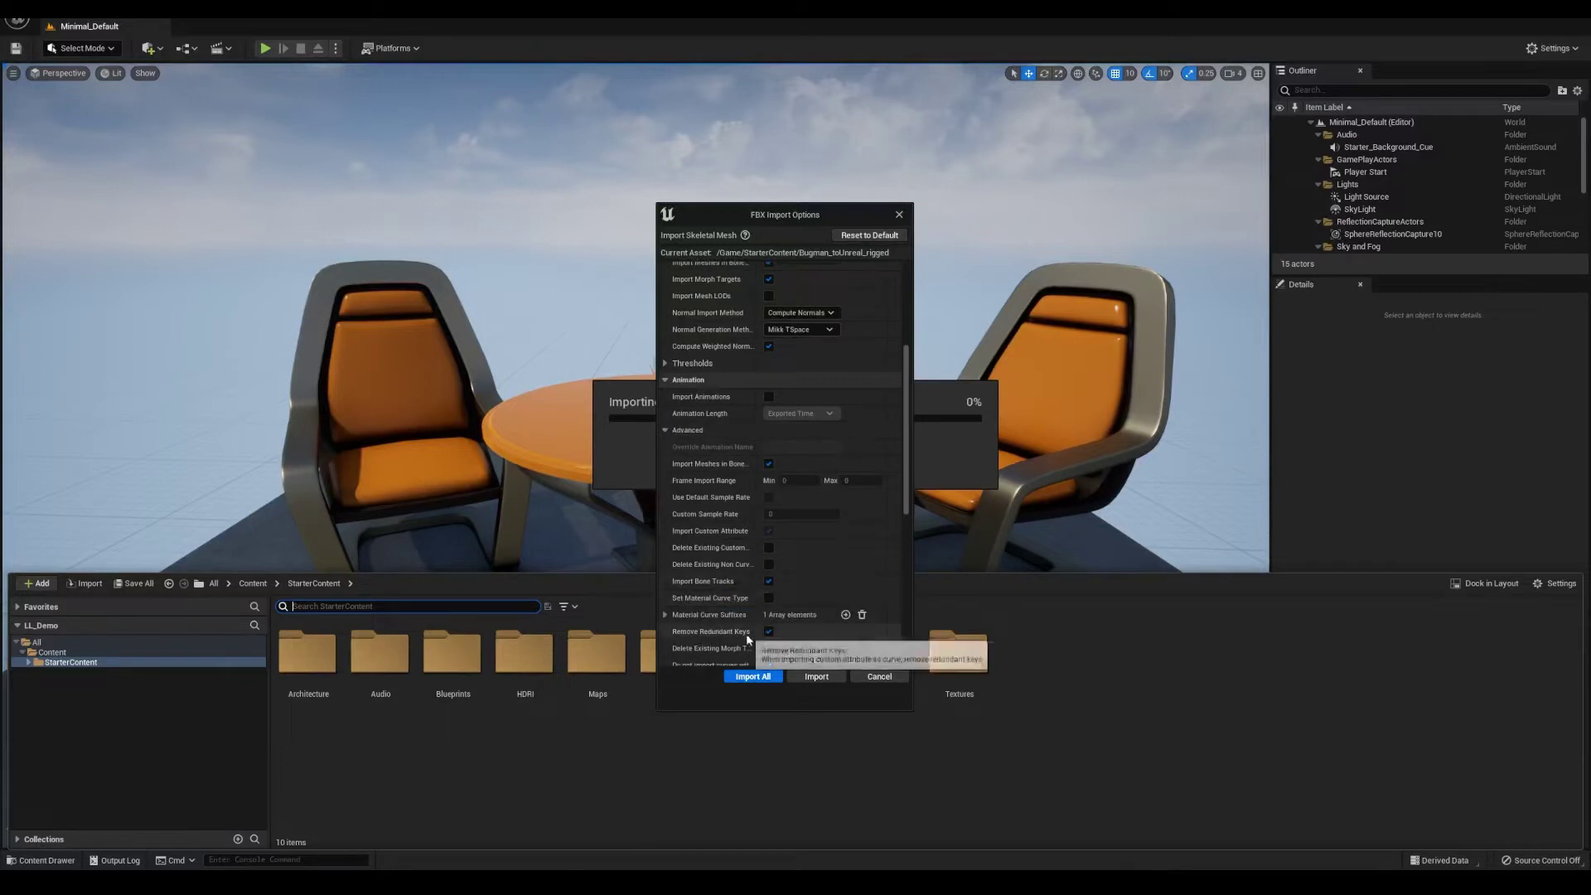
scroll(748, 633, down, 9)
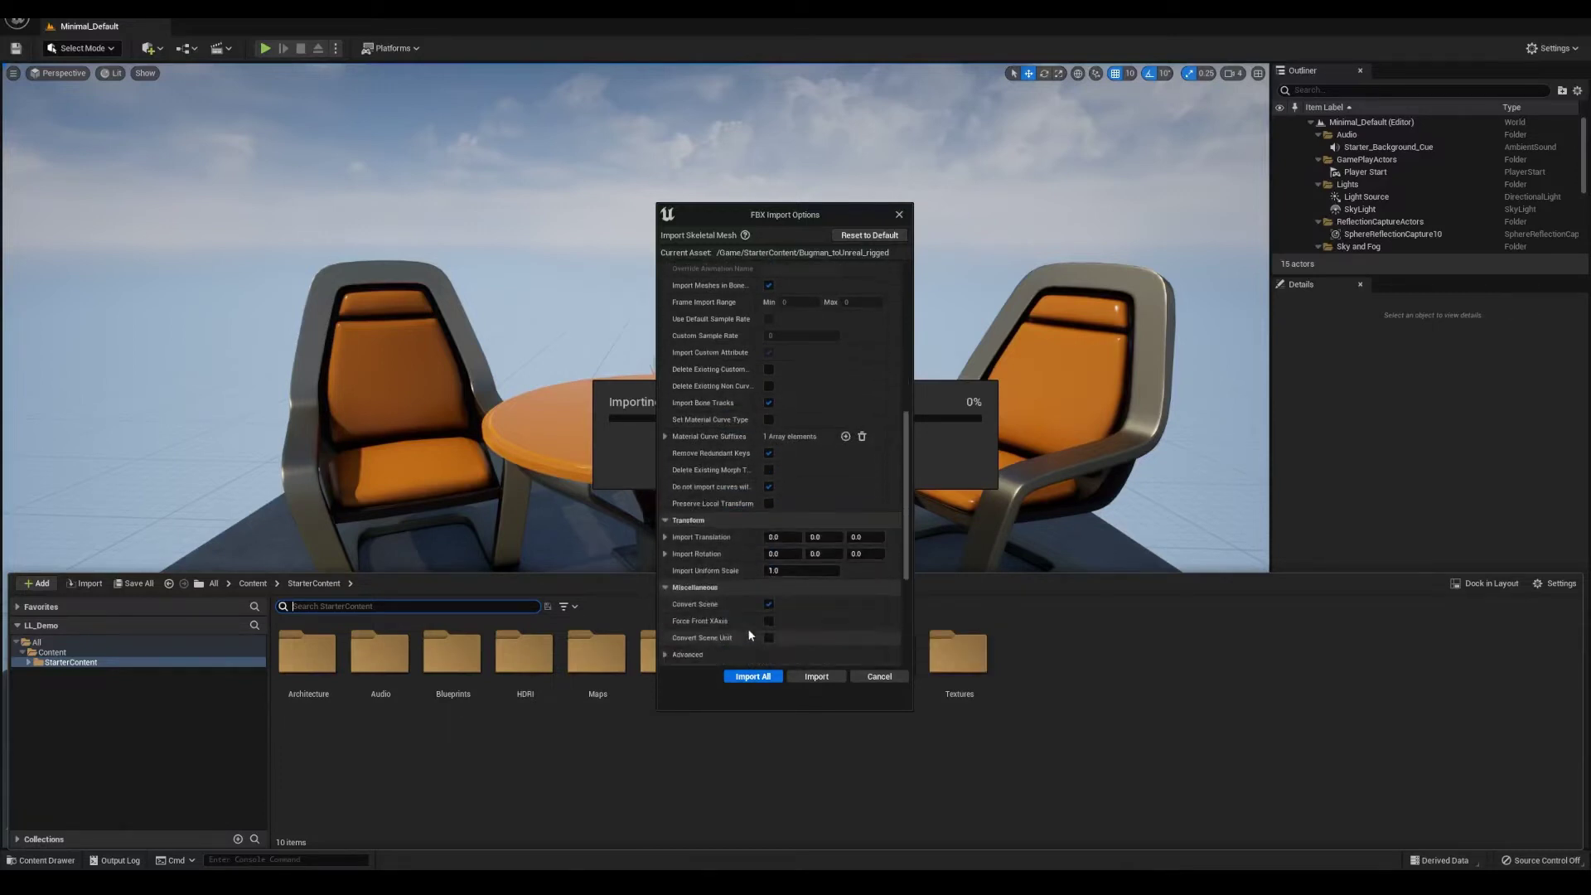
scroll(747, 634, down, 4)
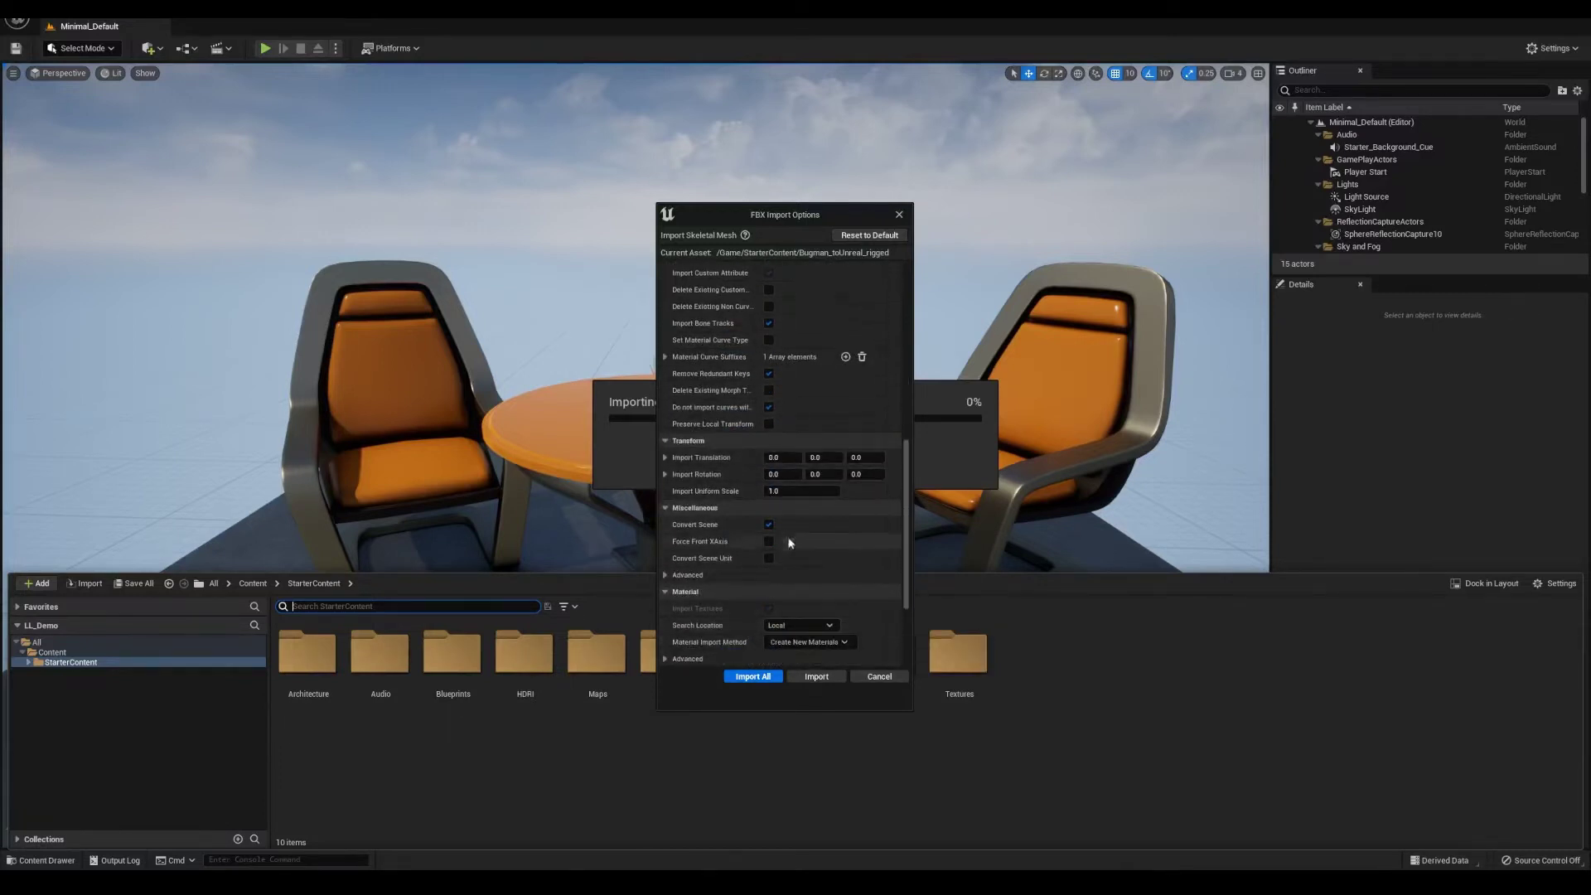
click(819, 658)
scroll(819, 628, down, 6)
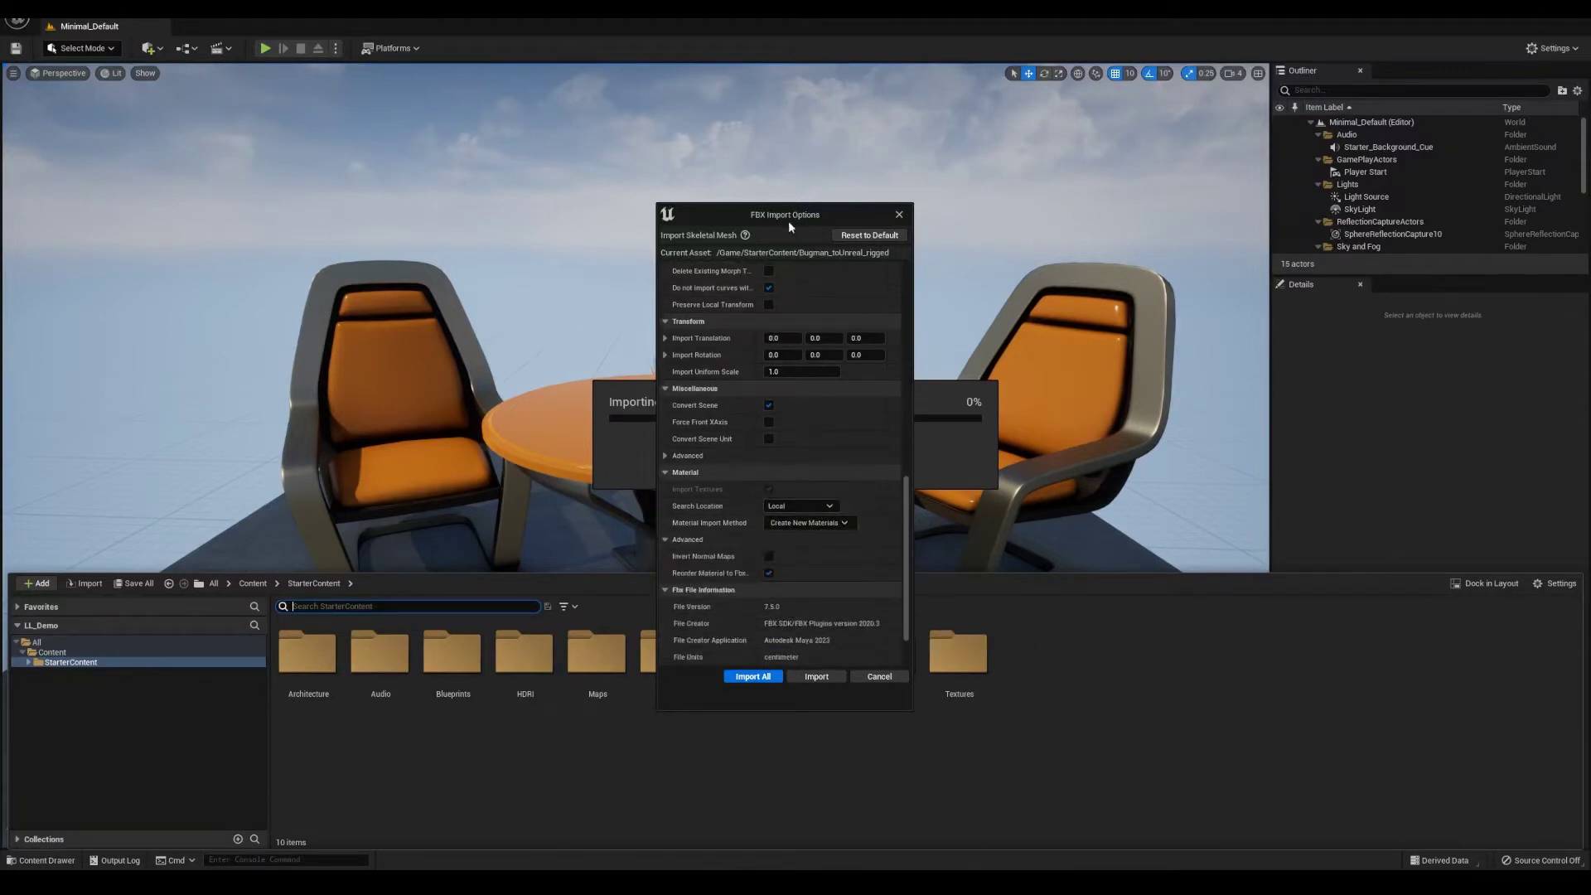
scroll(809, 509, up, 15)
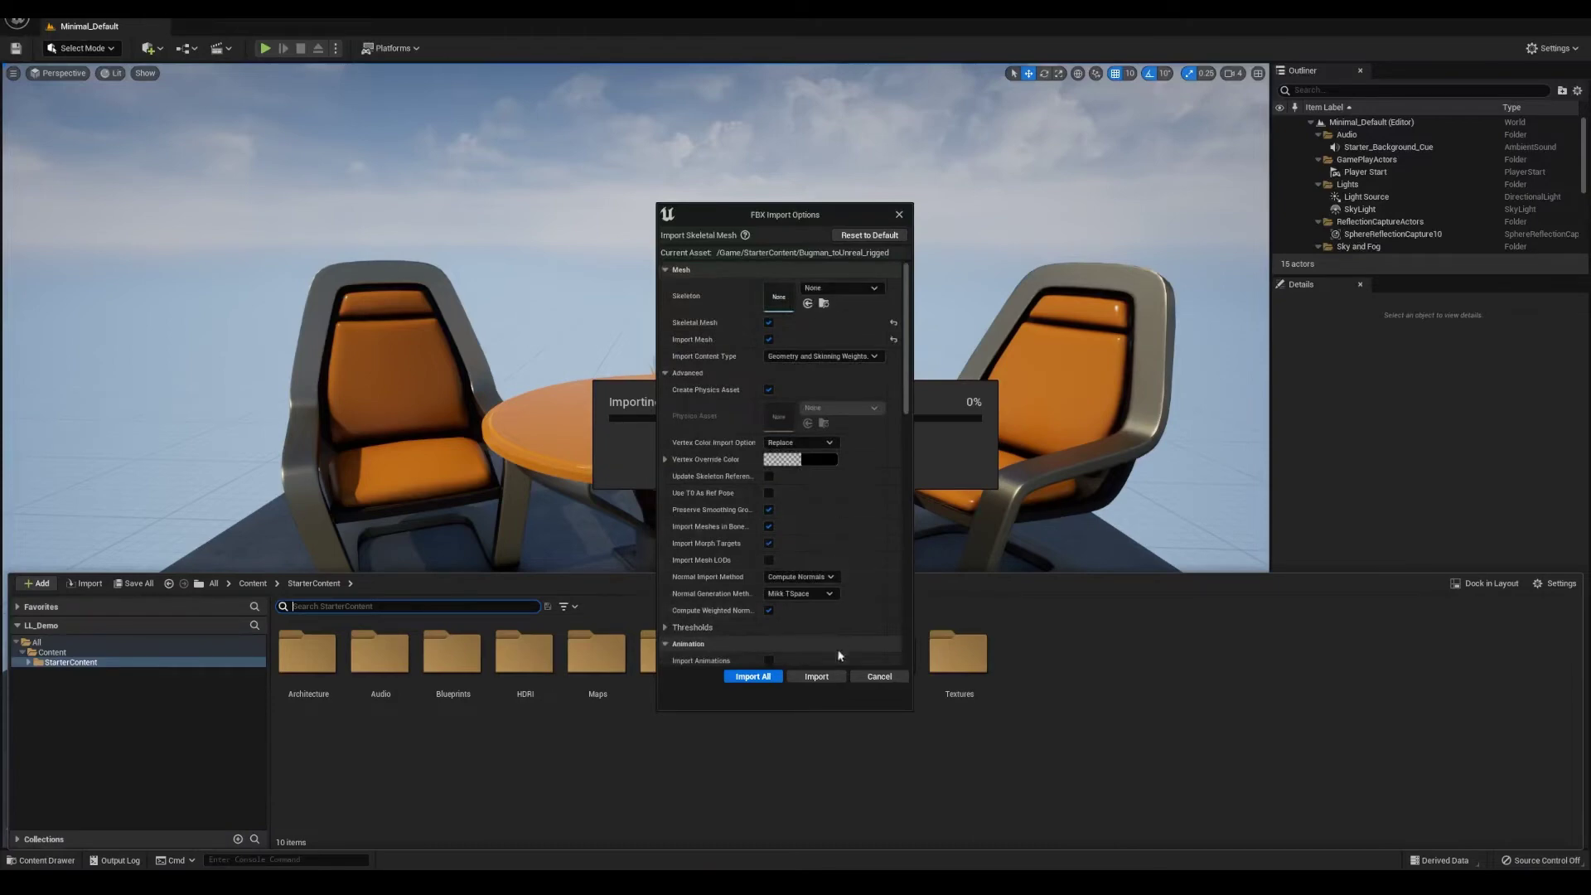
click(831, 678)
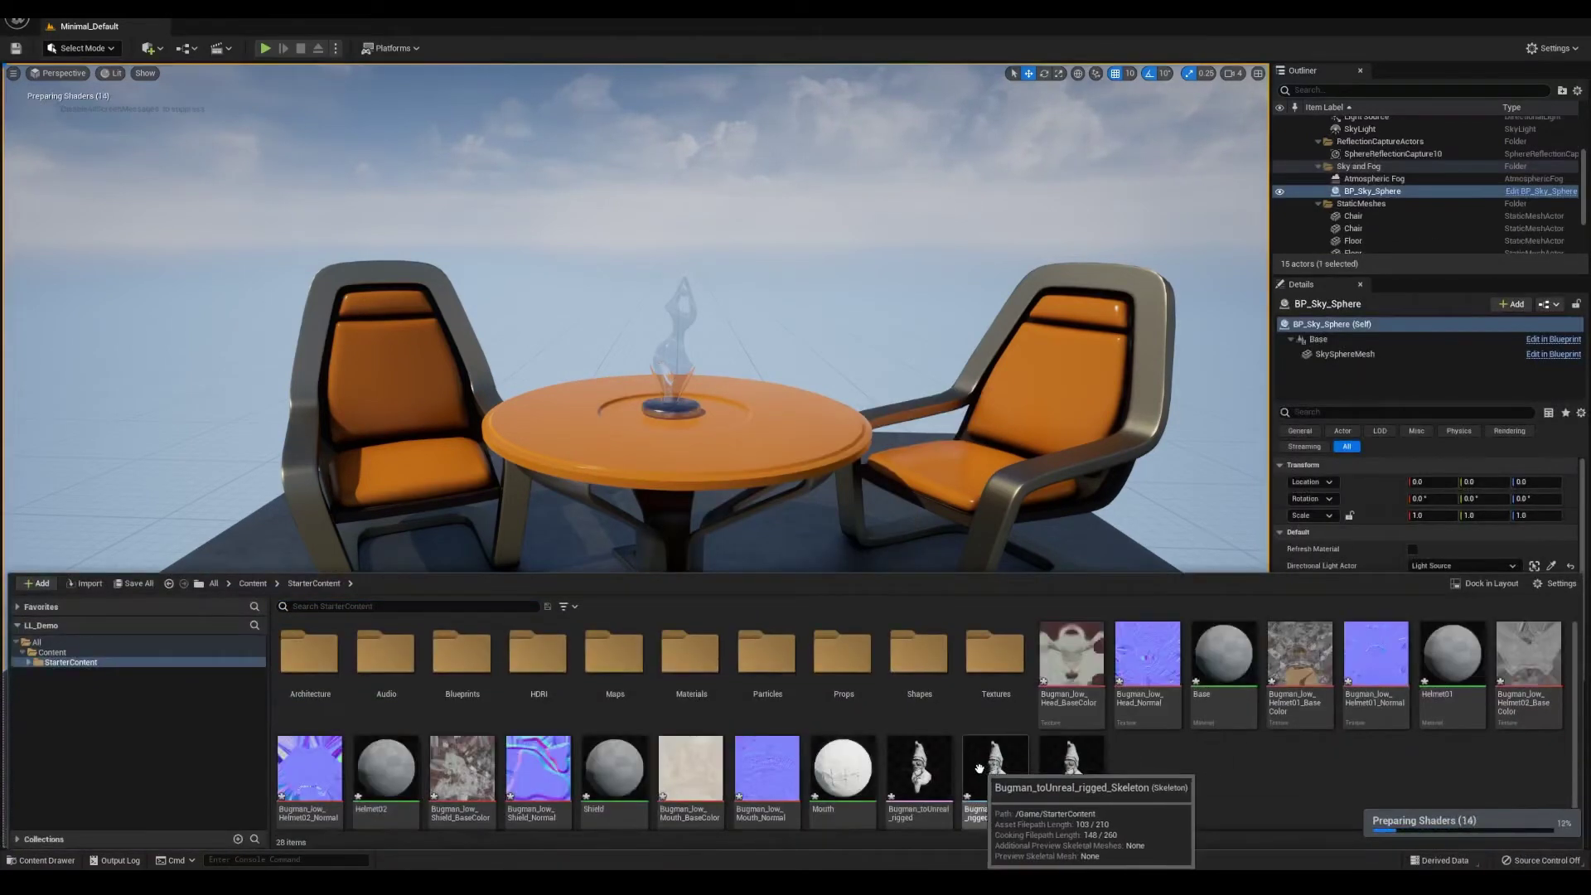
- Place the Bugman skeletal mesh in the level above the table and locate its asset
drag(994, 775, 746, 509)
key(e)
click(912, 207)
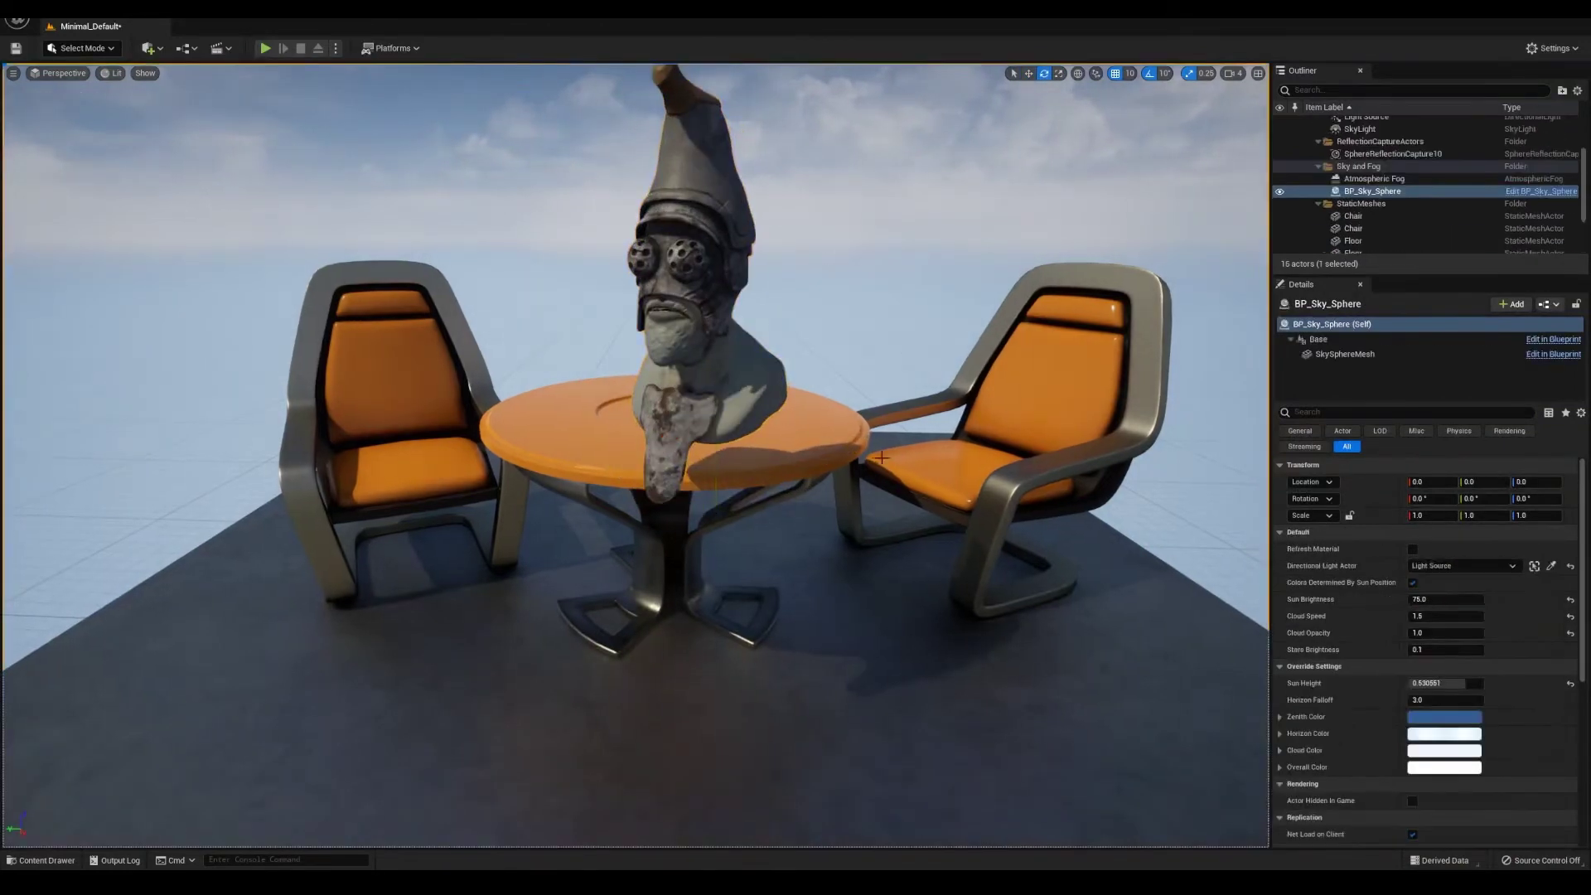
scroll(912, 207, up, 5)
right_drag(912, 207, 845, 212)
click(746, 414)
key(ctrl+b)
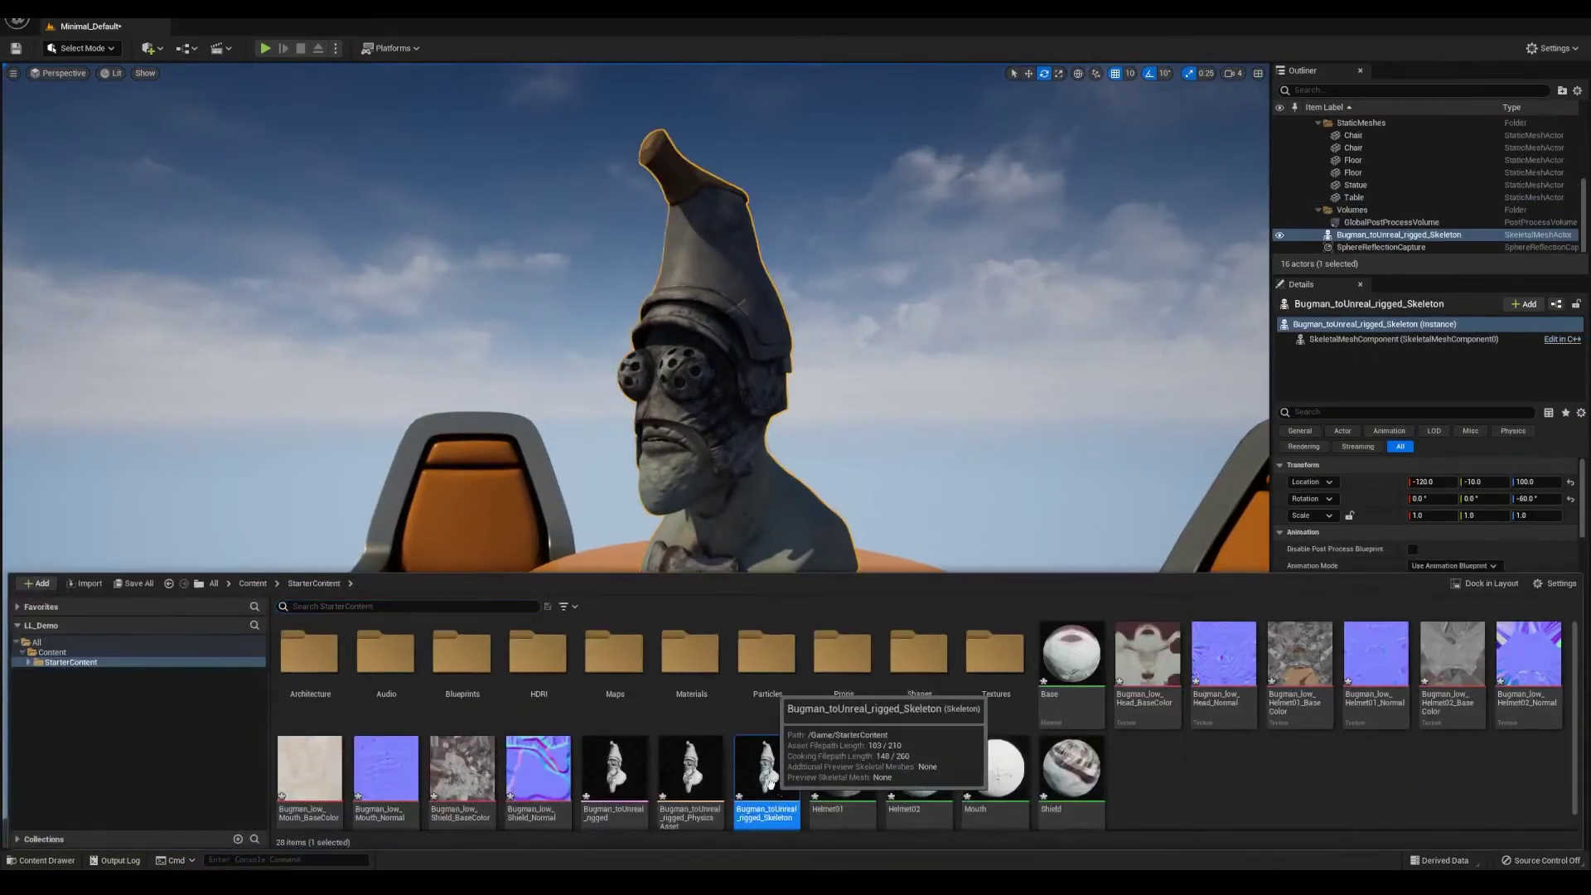
- Open the Bugman skeletal mesh's Anim Curves and raise the browDownLeft weight to preview it
double_click(763, 809)
click(1512, 464)
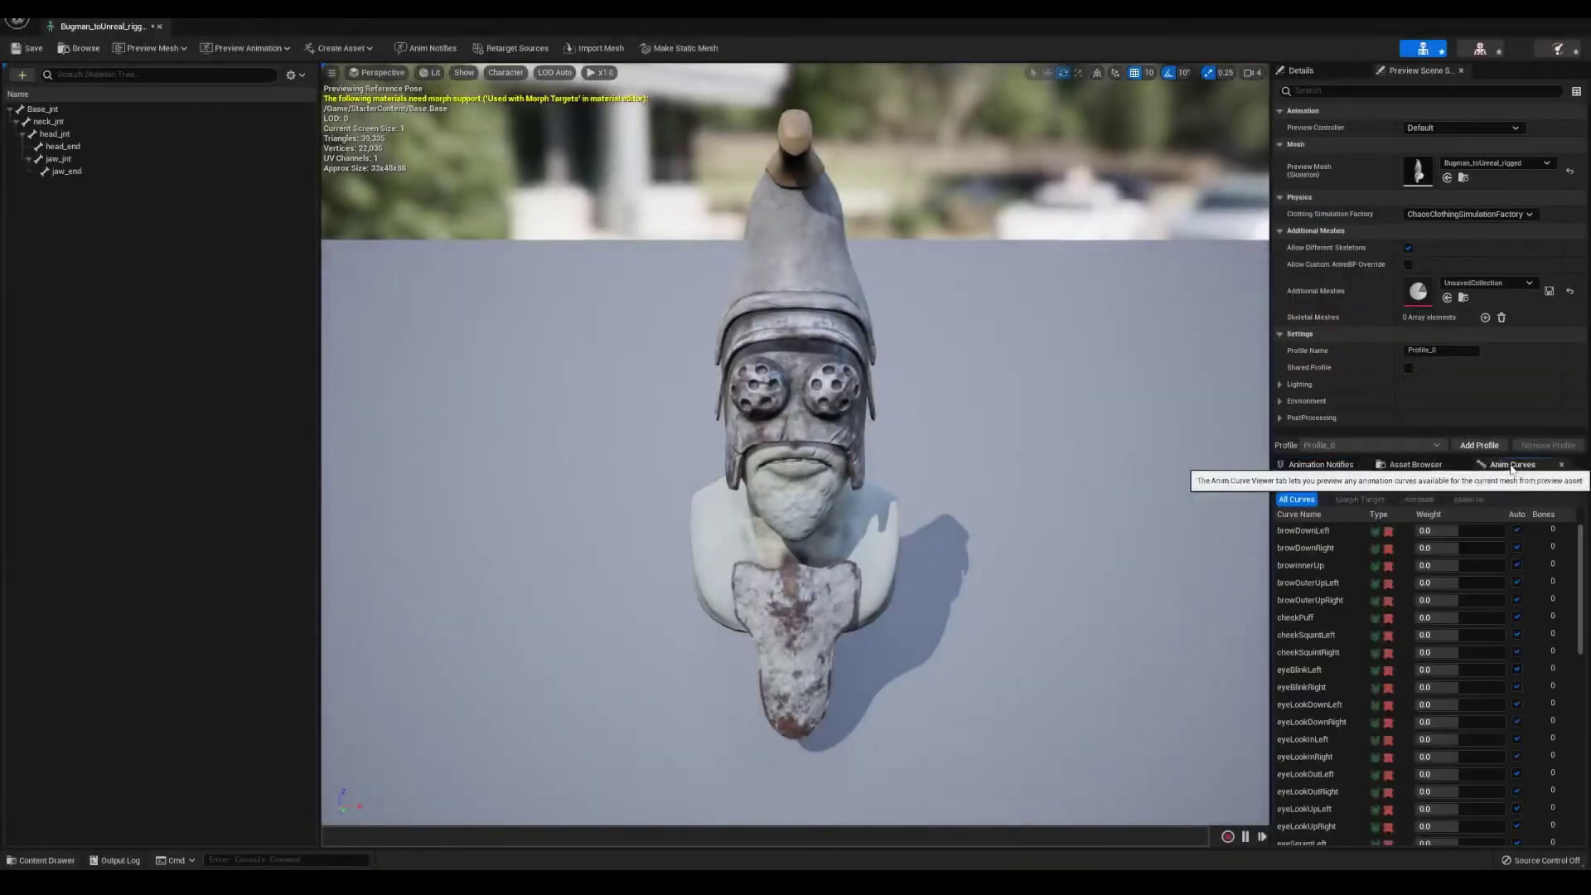
drag(1425, 531, 1491, 530)
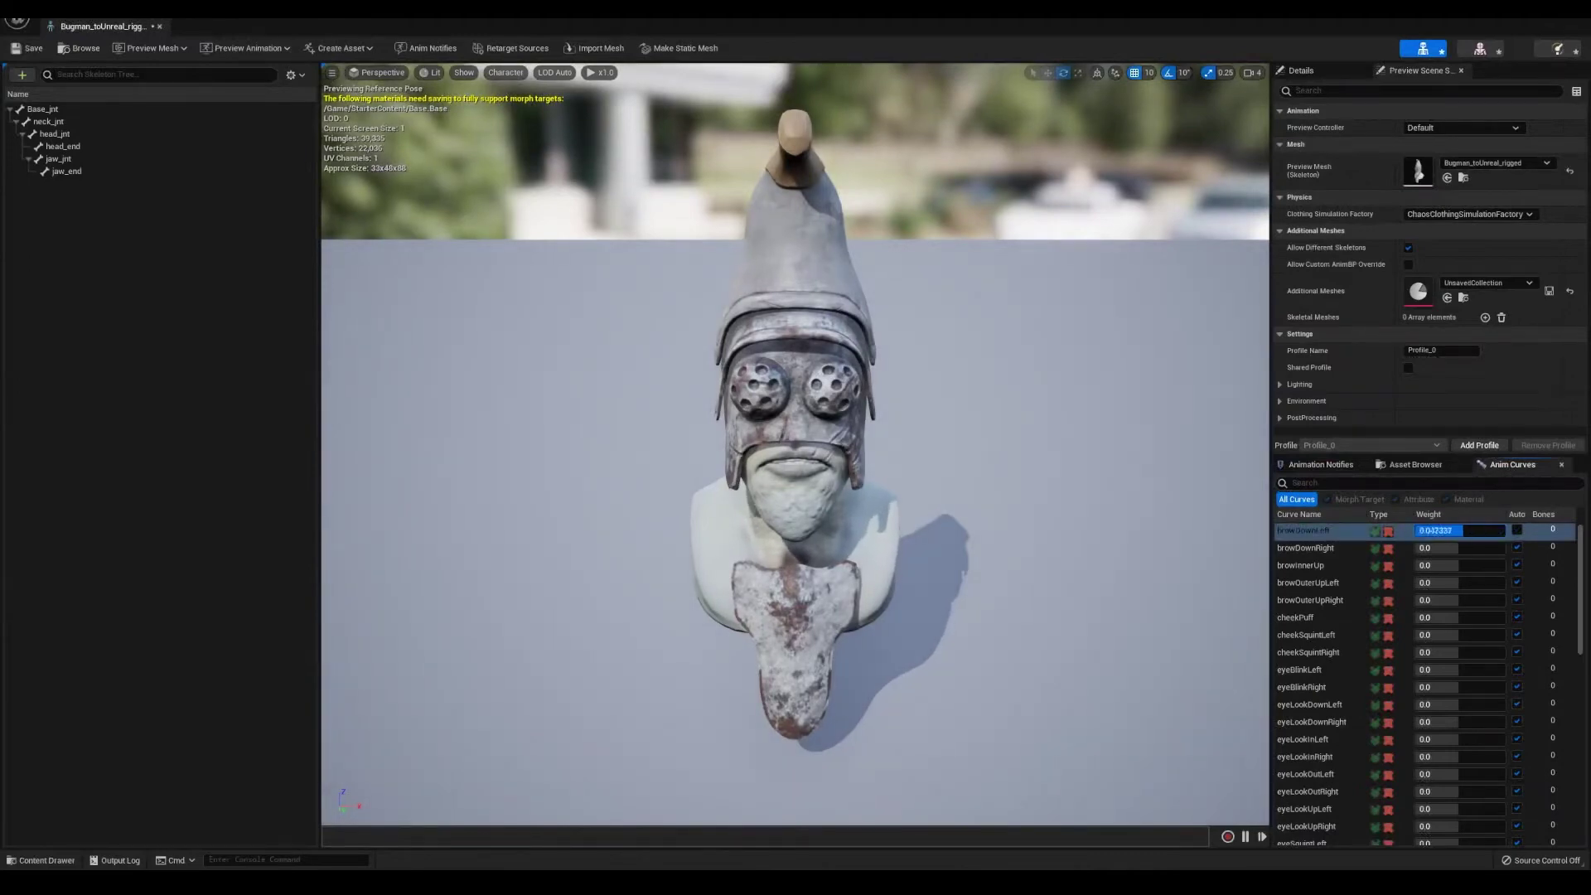
key(ctrl+space)
key(ctrl+space)
drag(988, 494, 654, 150)
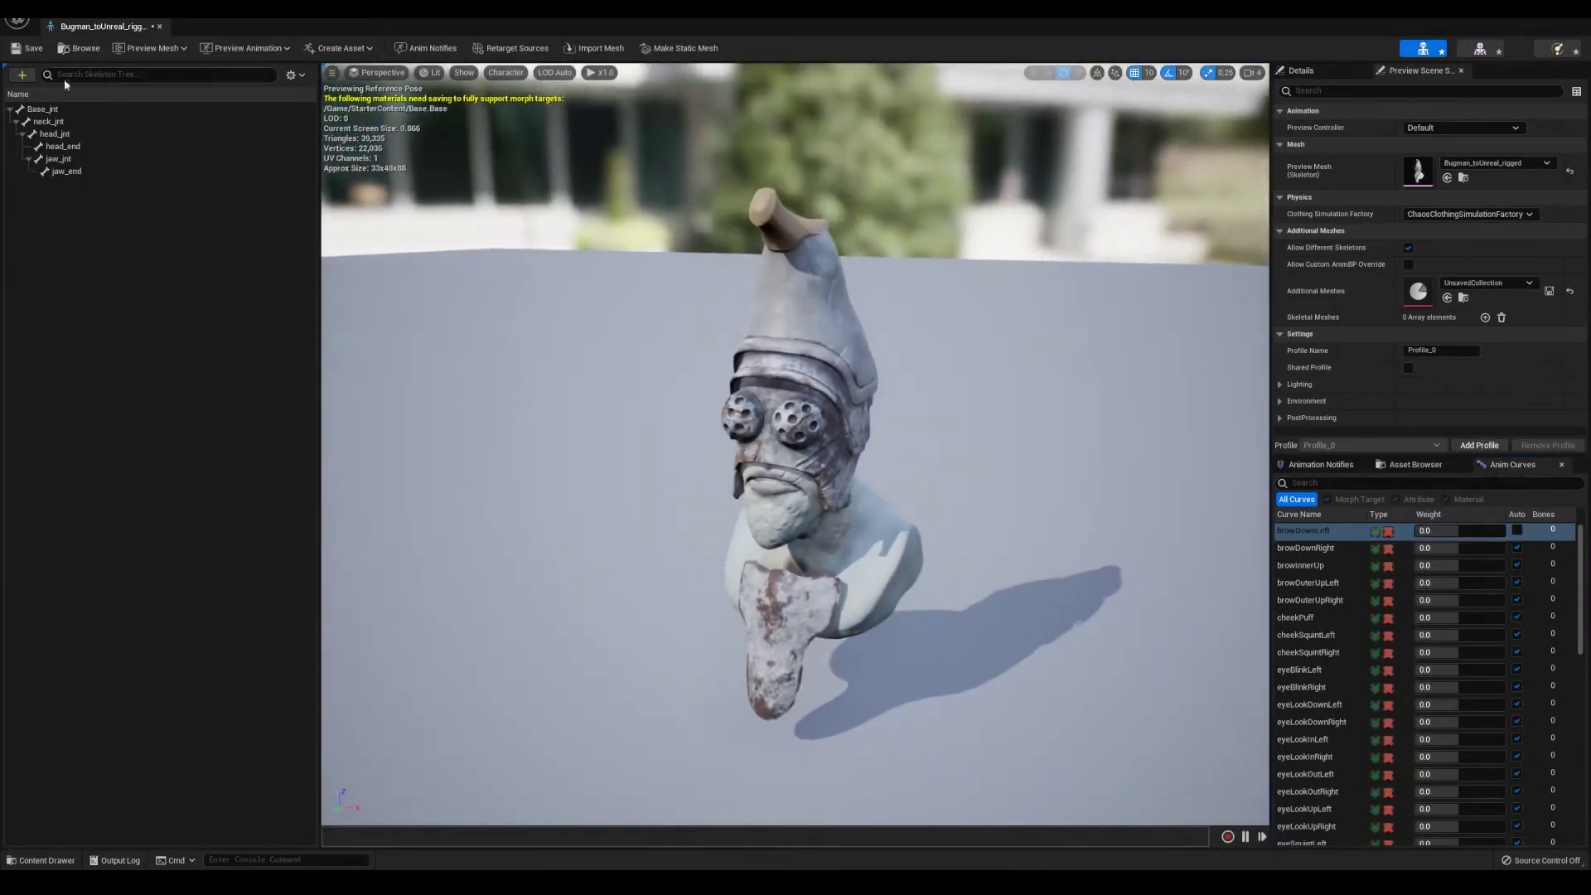
- Check neck_jnt, head_jnt, head_end, jaw_jnt and jaw_end placement in the Skeleton Tree
click(50, 122)
click(54, 134)
click(63, 146)
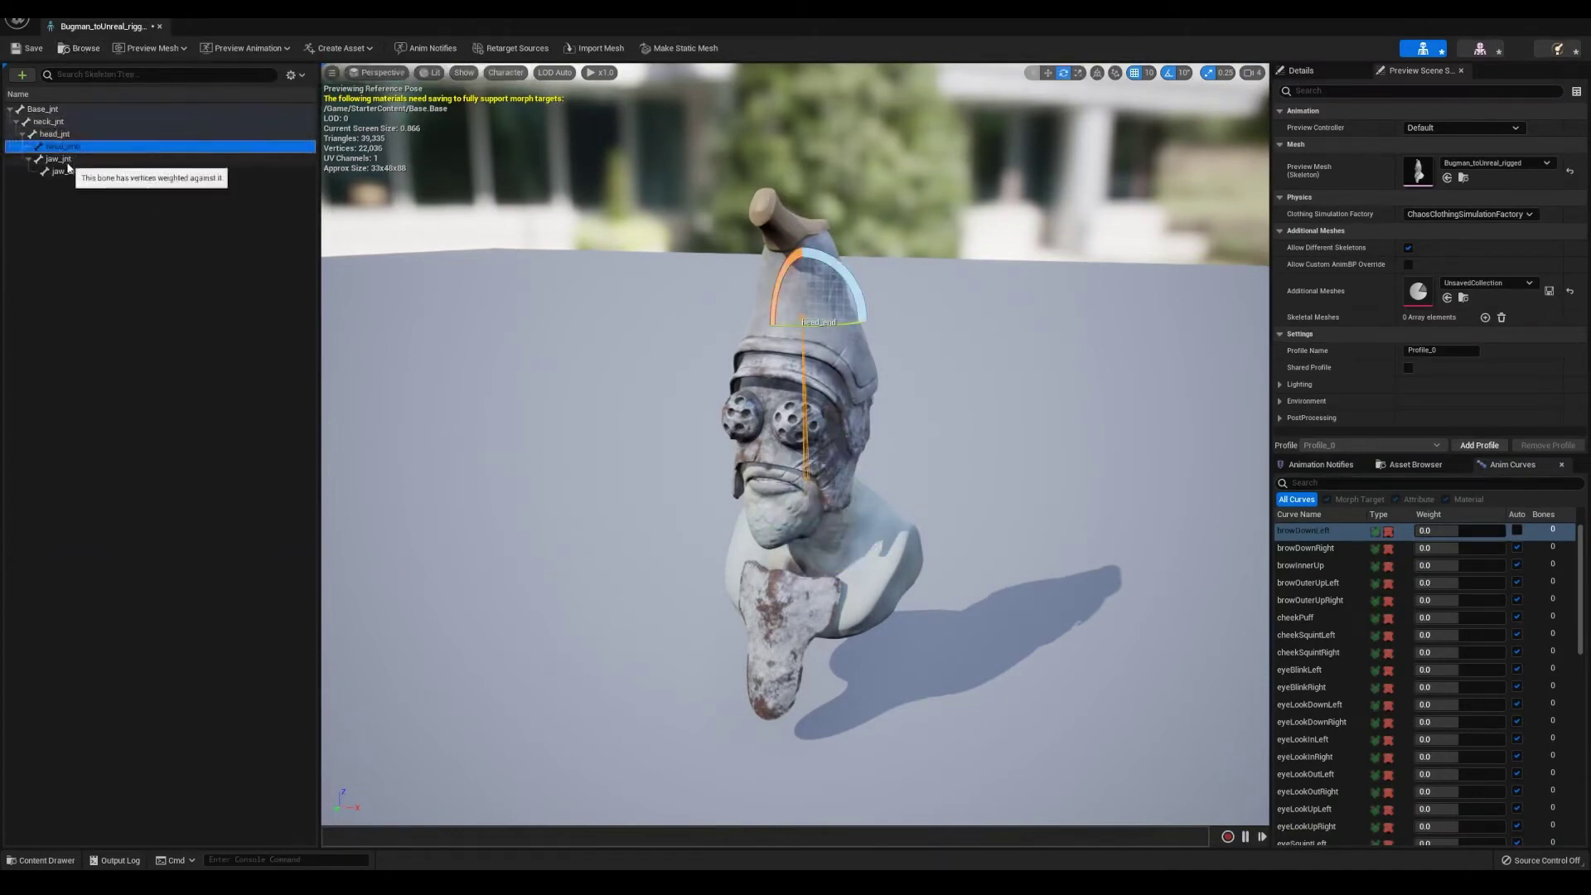
click(58, 158)
click(67, 171)
click(684, 292)
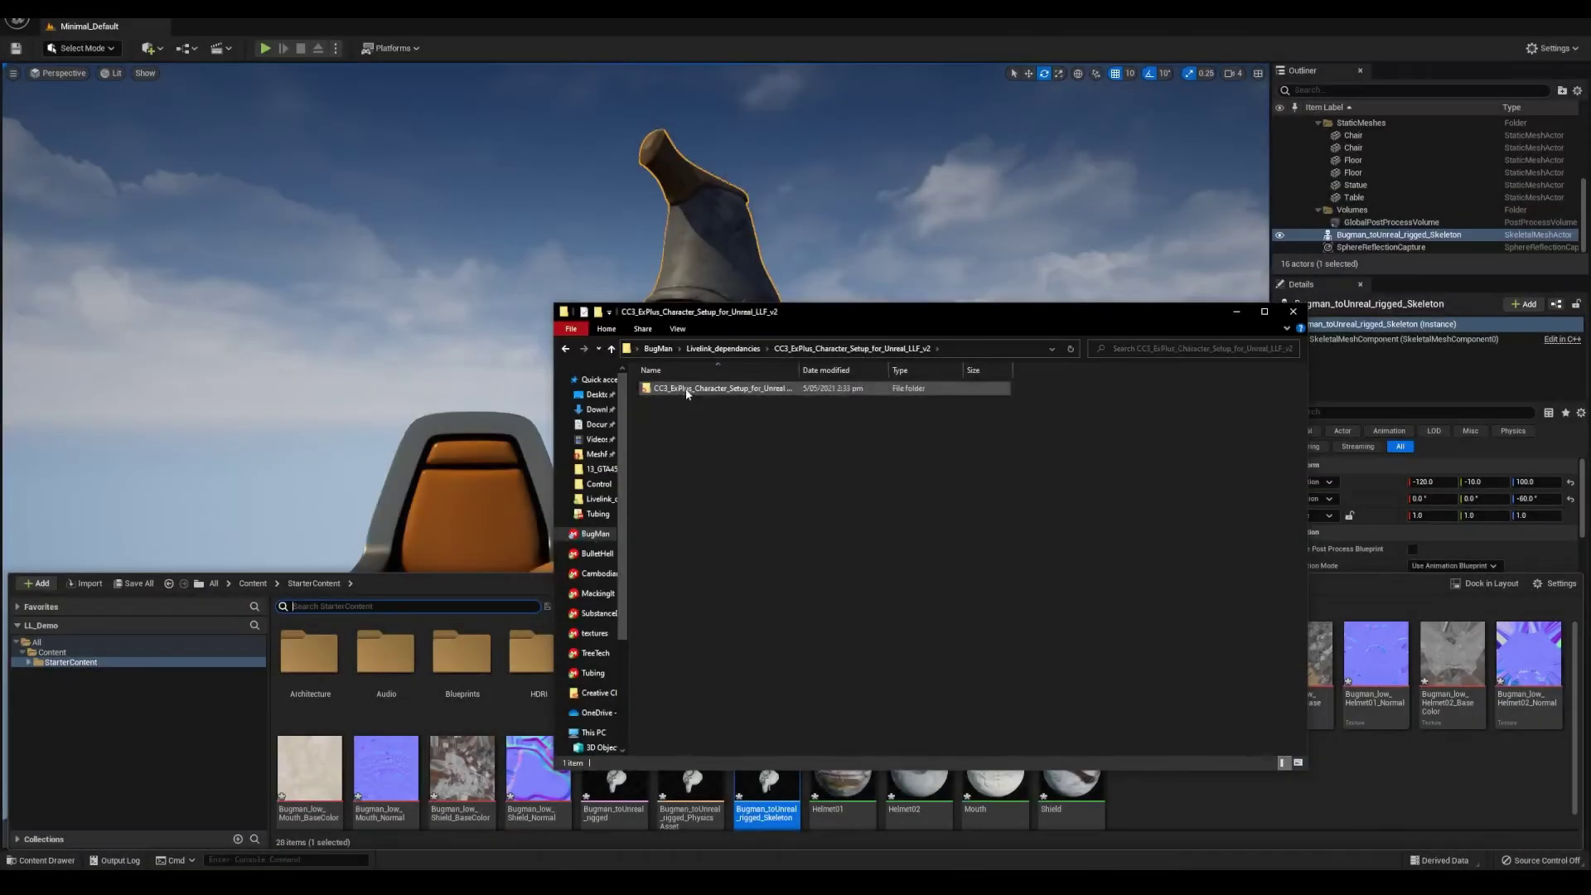
- Select both .uasset files in the CC3 ExPlus character setup subfolder
double_click(682, 394)
drag(729, 426, 1302, 813)
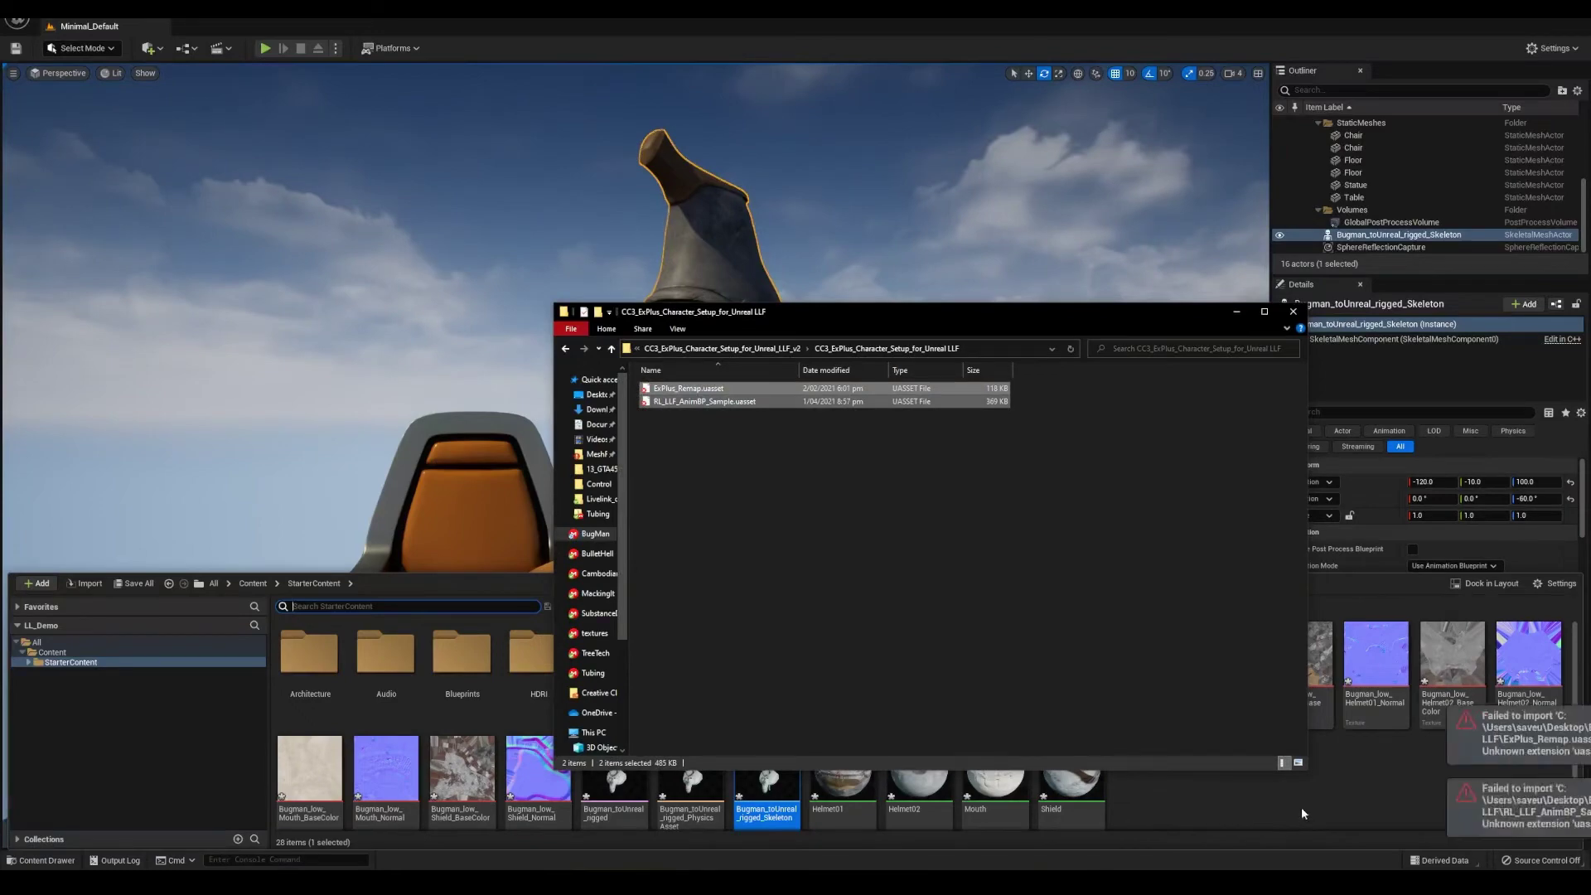
key(alt+Tab)
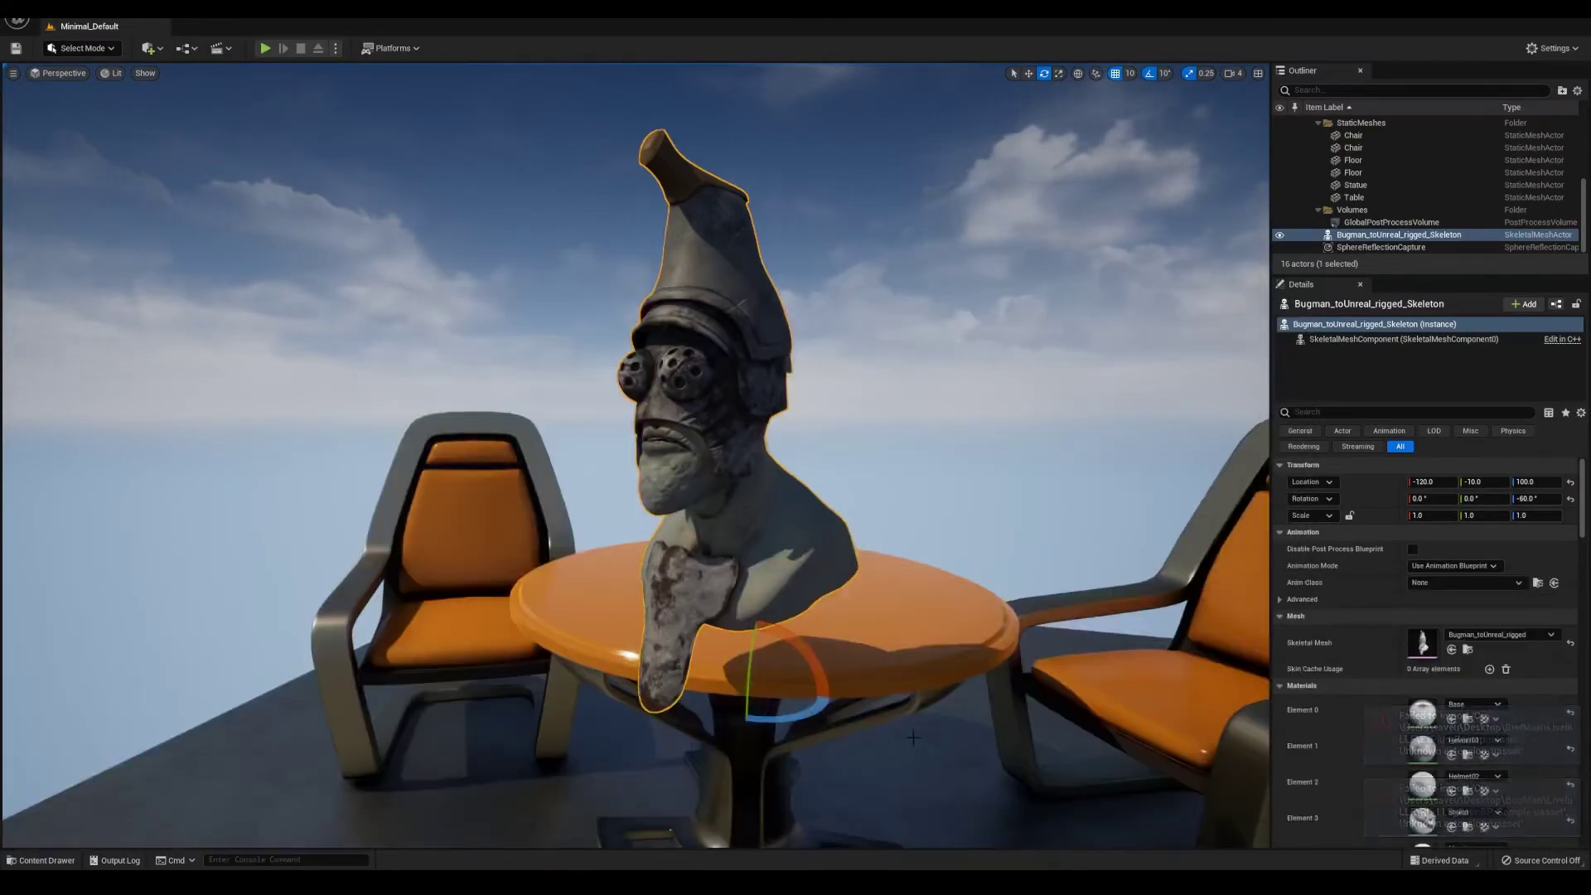
key(ctrl+space)
- Open StarterContent in Explorer and copy the two .uasset files into it
right_click(41, 663)
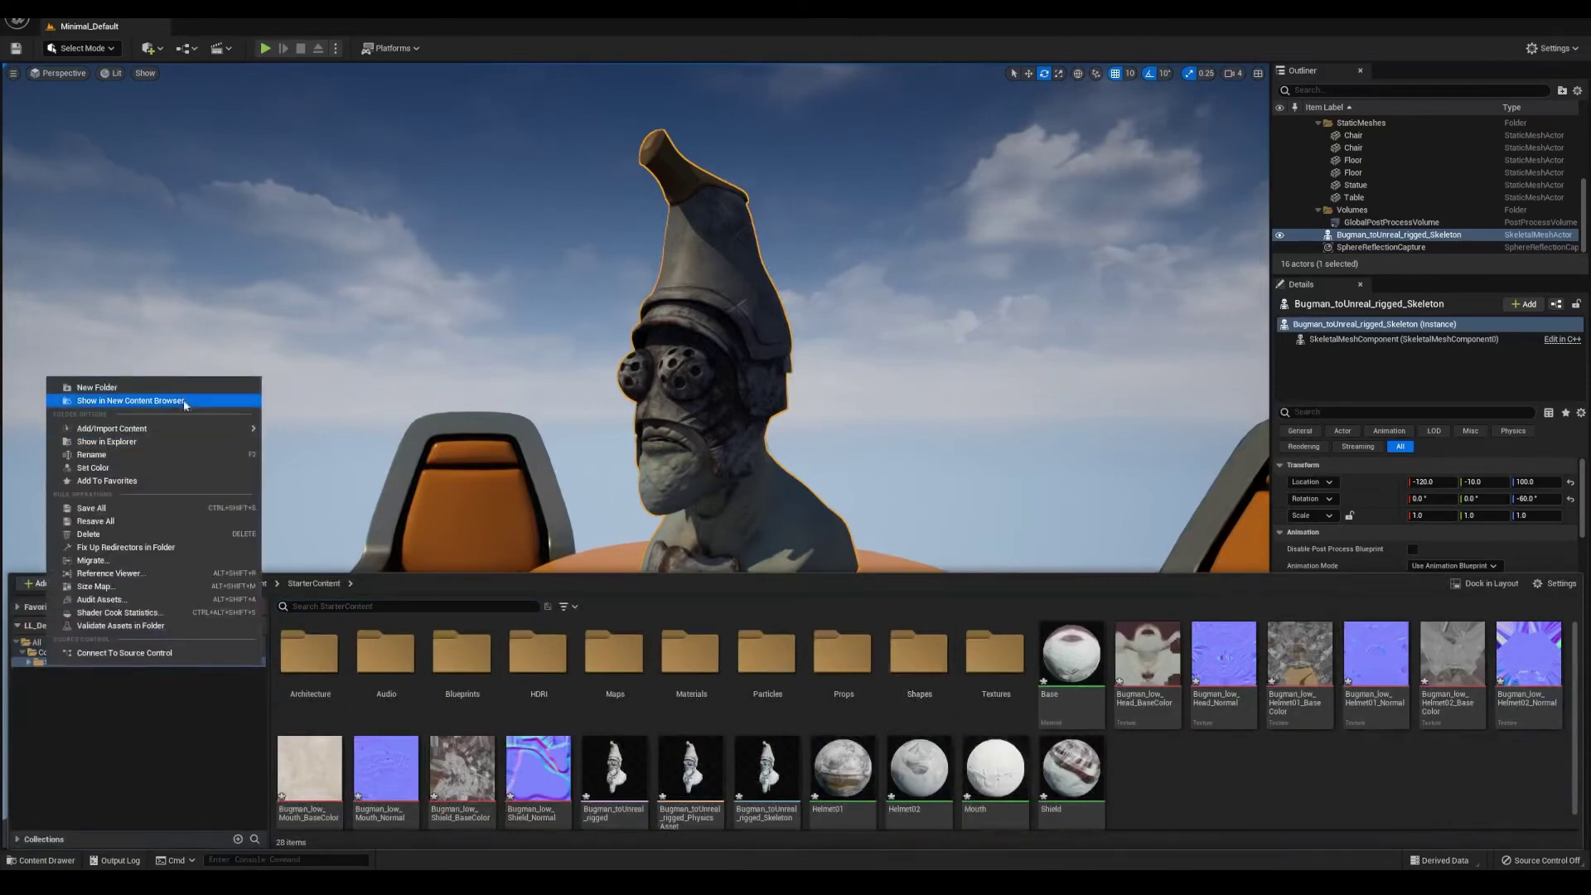
click(130, 443)
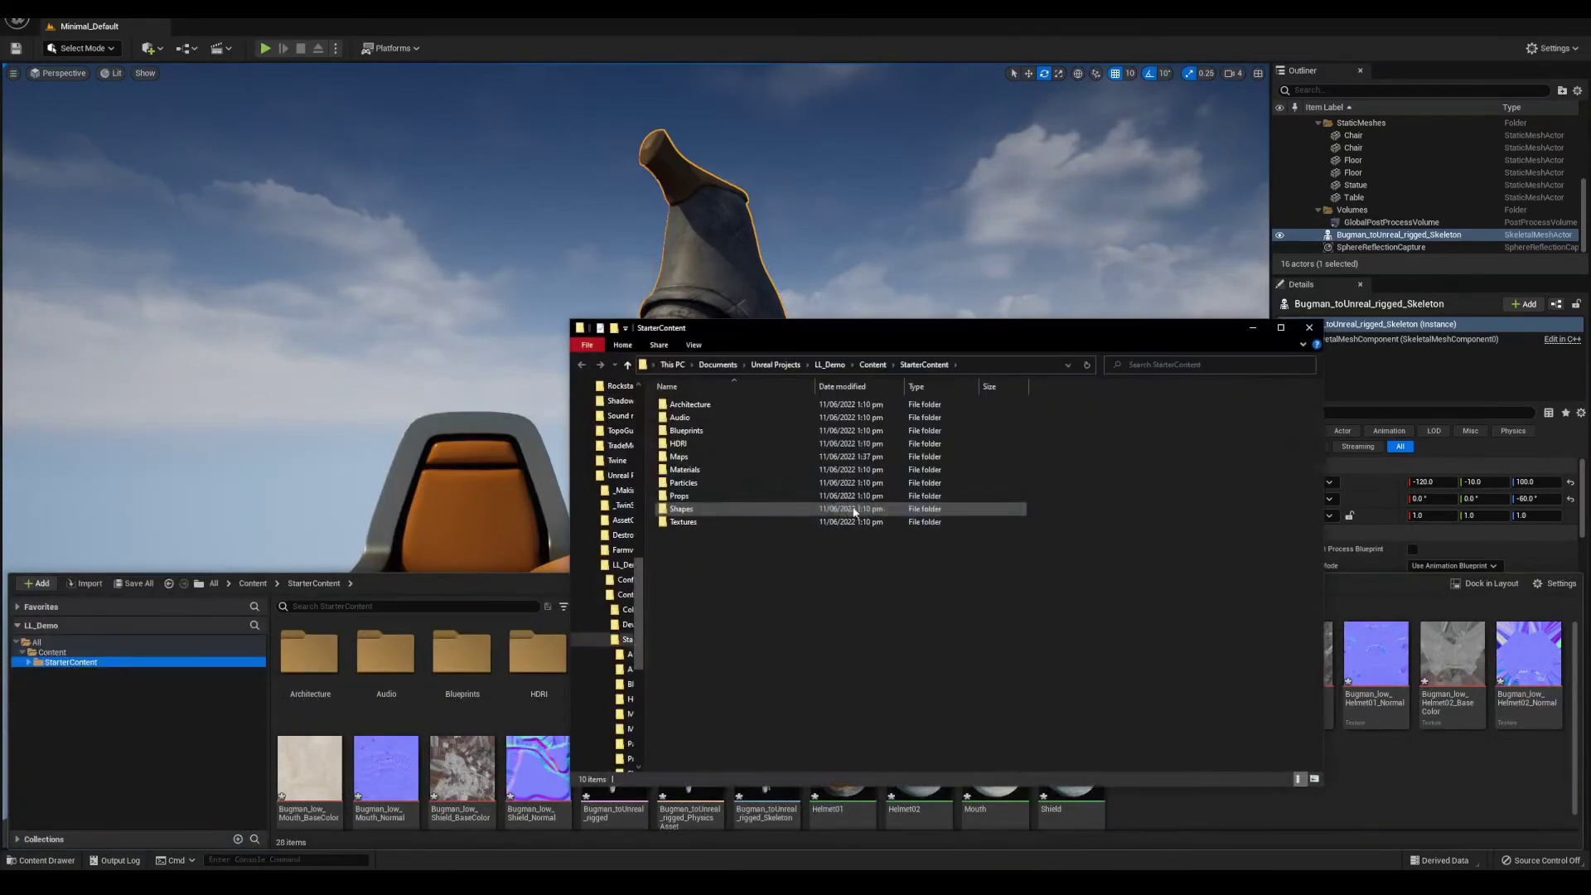
key(alt+Tab)
key(alt+Tab)
drag(774, 425, 774, 727)
click(1445, 789)
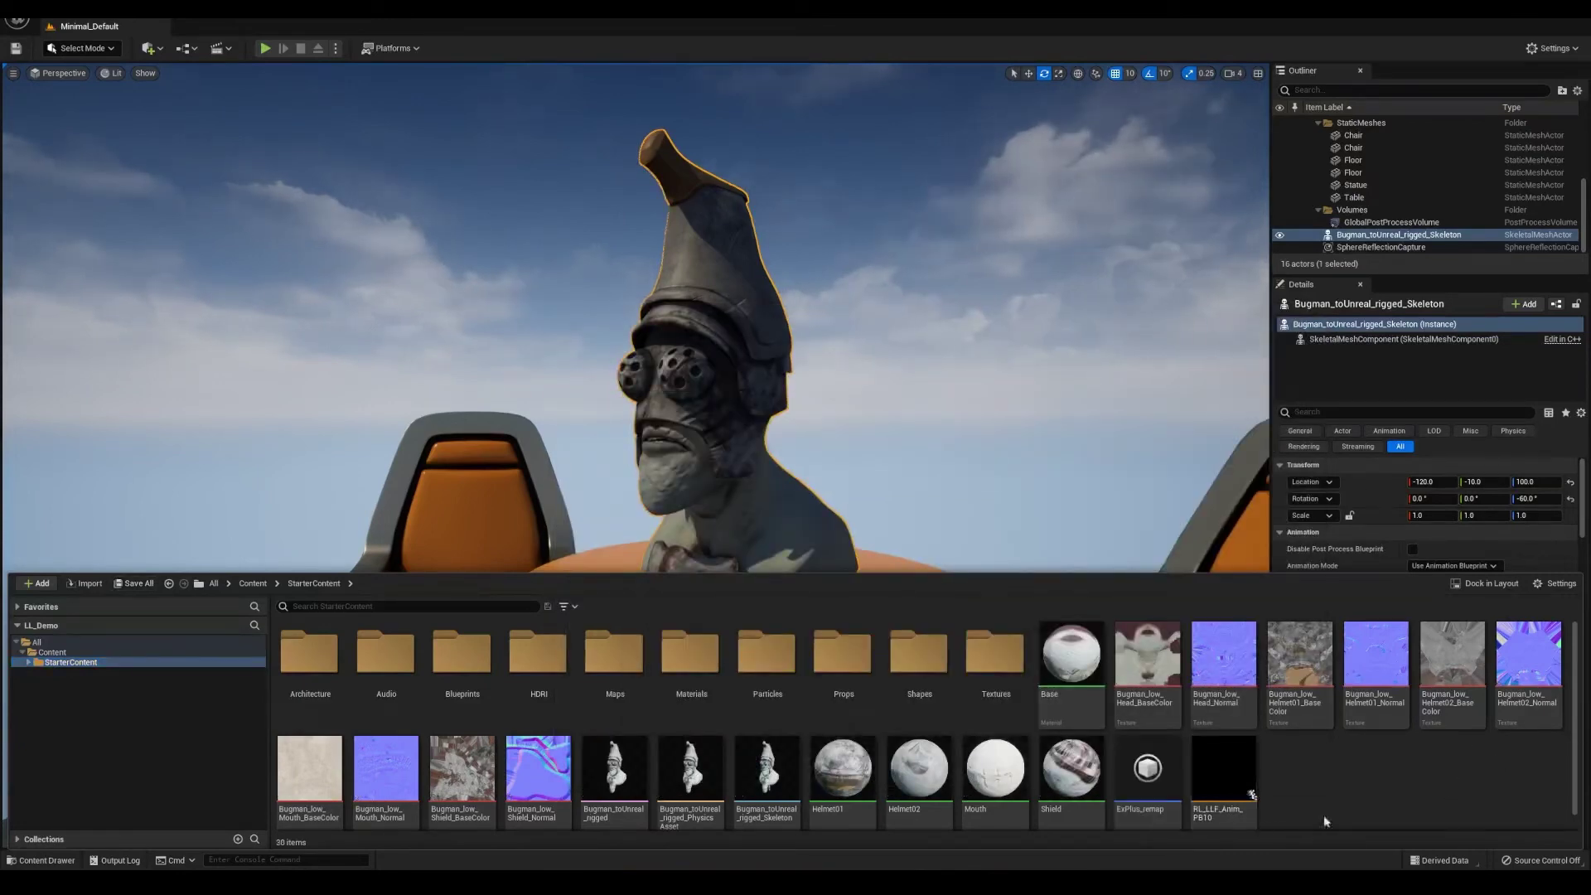
- Open RL_LLF_Anim_PB10 and assign Bugman_toUnreal_rigged_Skeleton as its replacement skeleton
double_click(1223, 771)
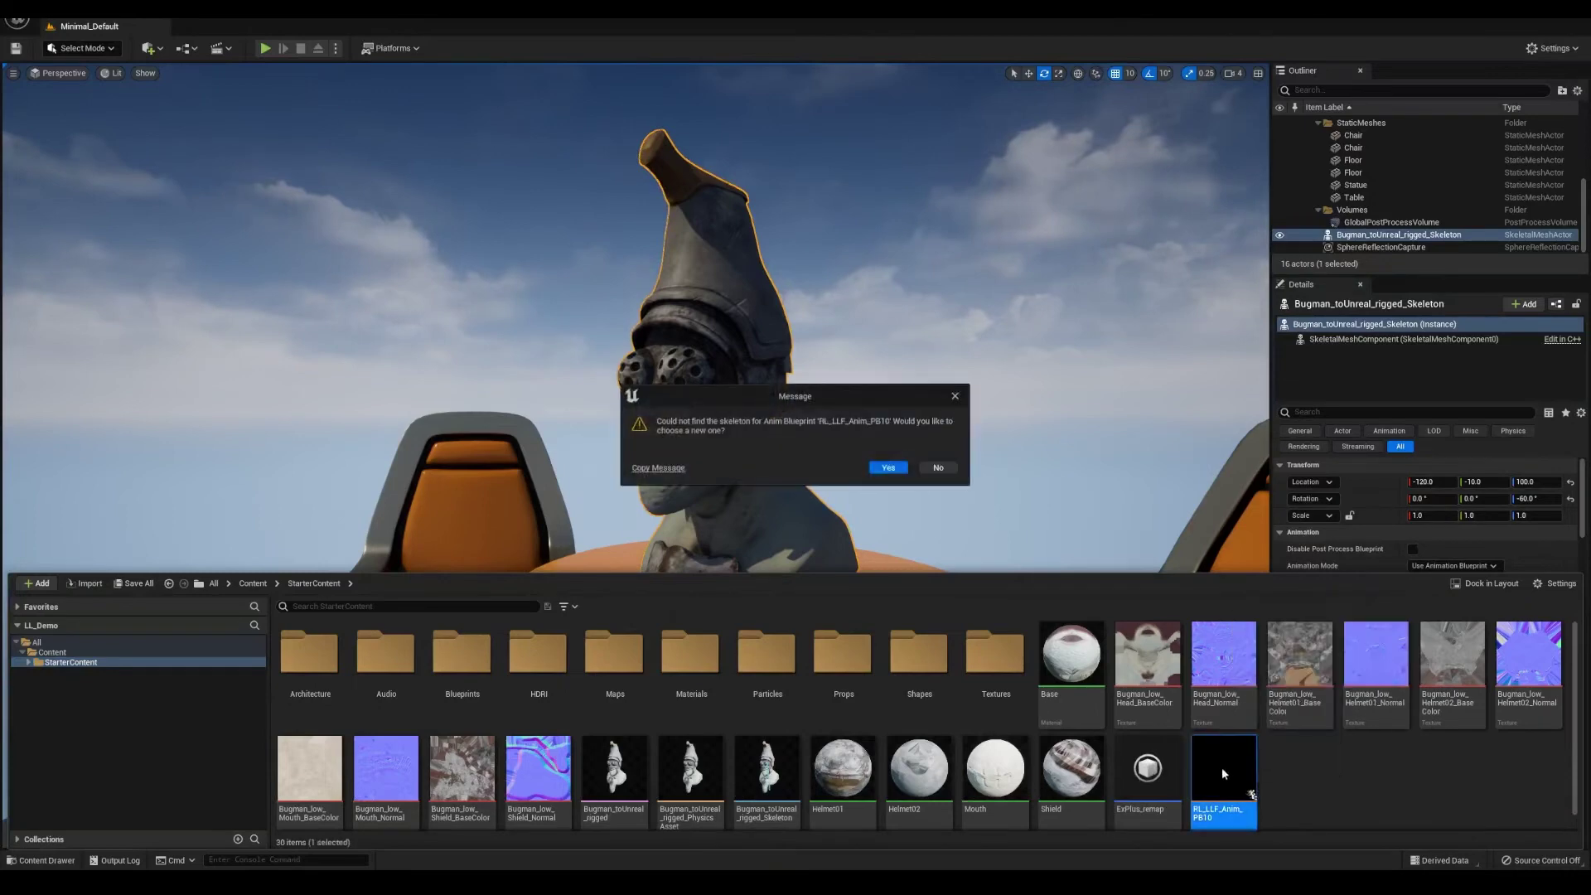
click(889, 468)
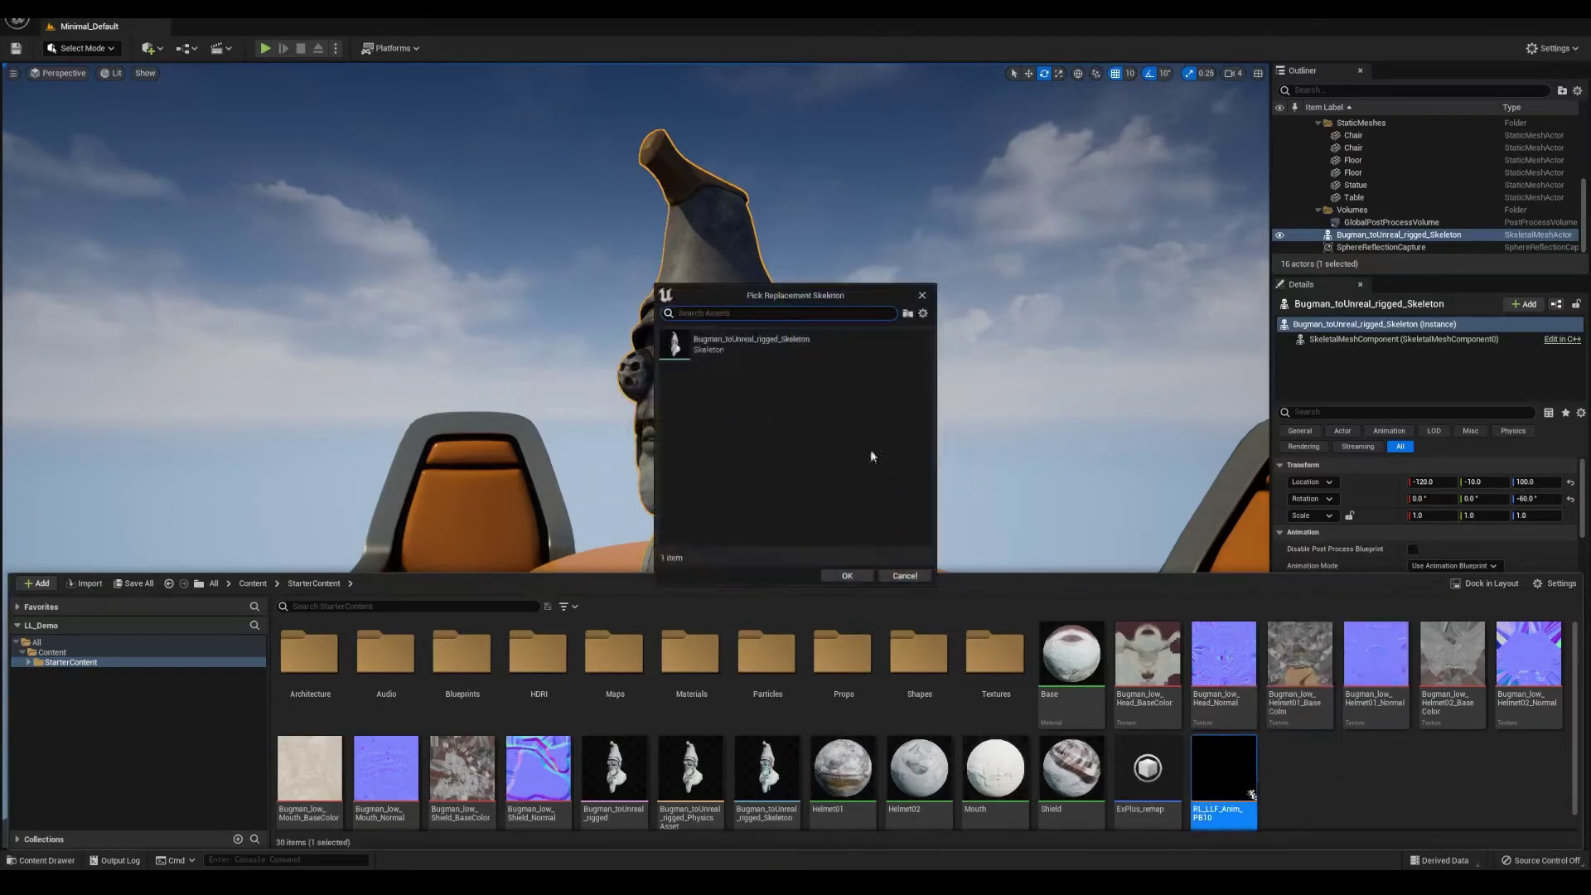
click(734, 346)
click(921, 576)
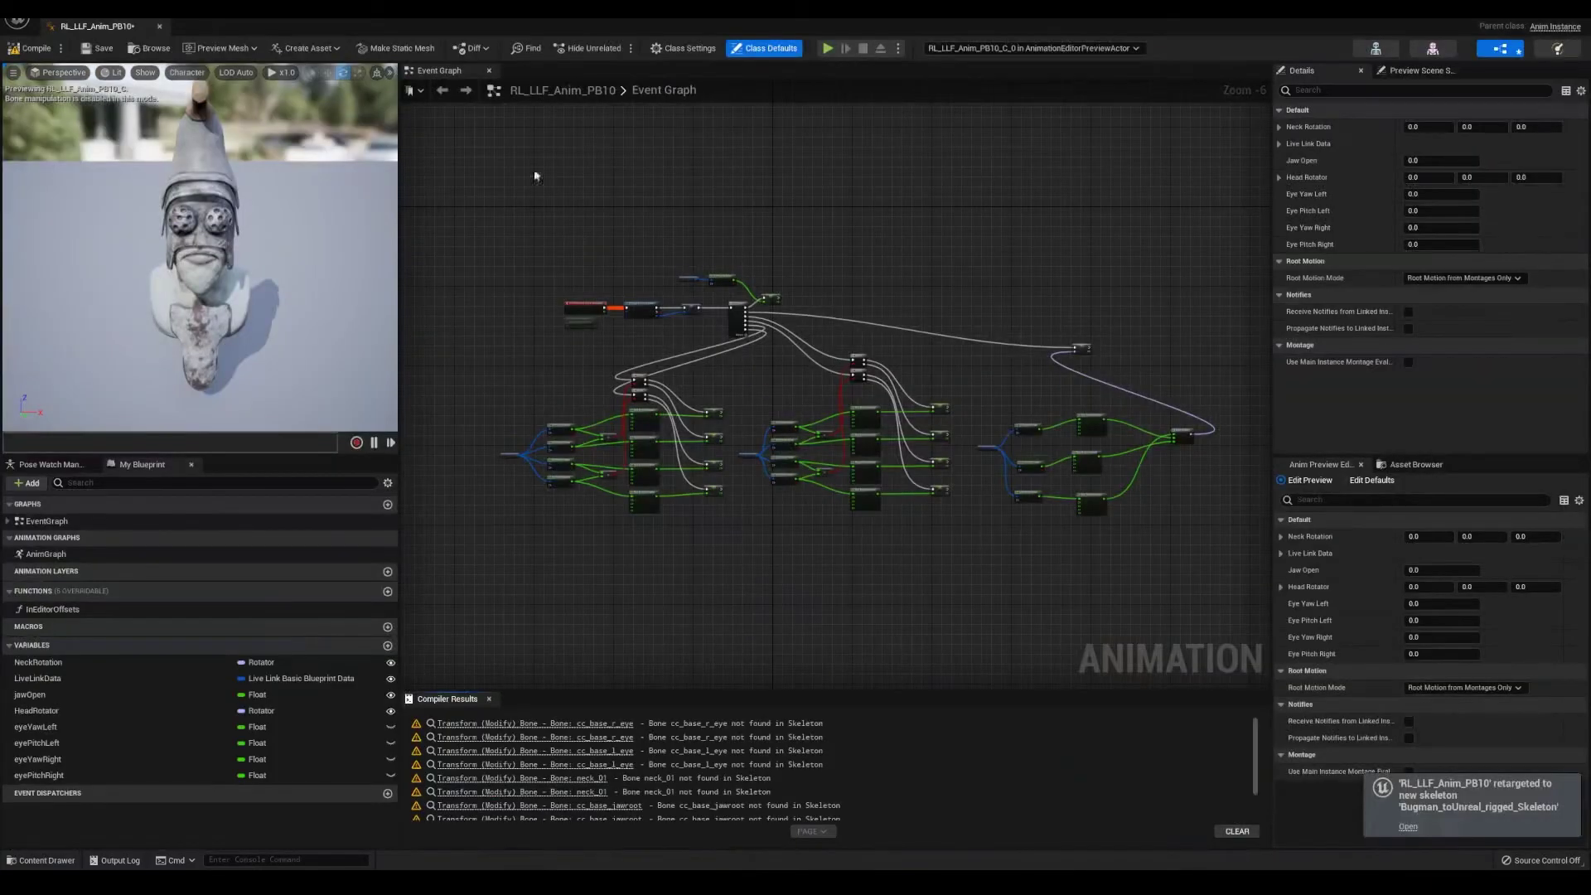
- Follow the first compiler warning and reconnect the pose chain to the Output Pose node
scroll(851, 299, up, 4)
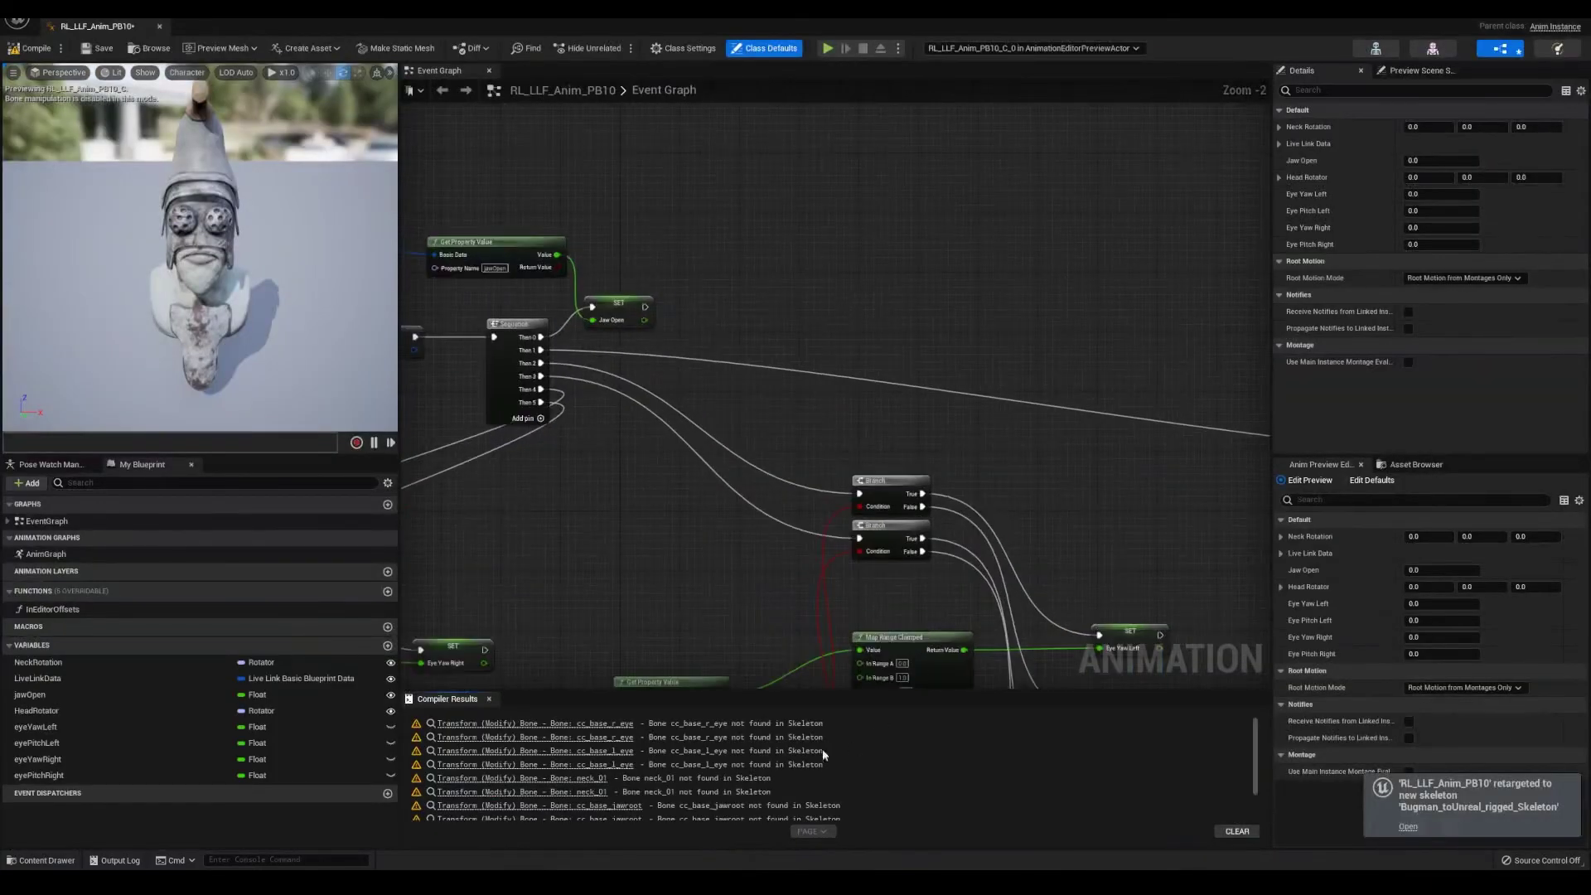
click(614, 723)
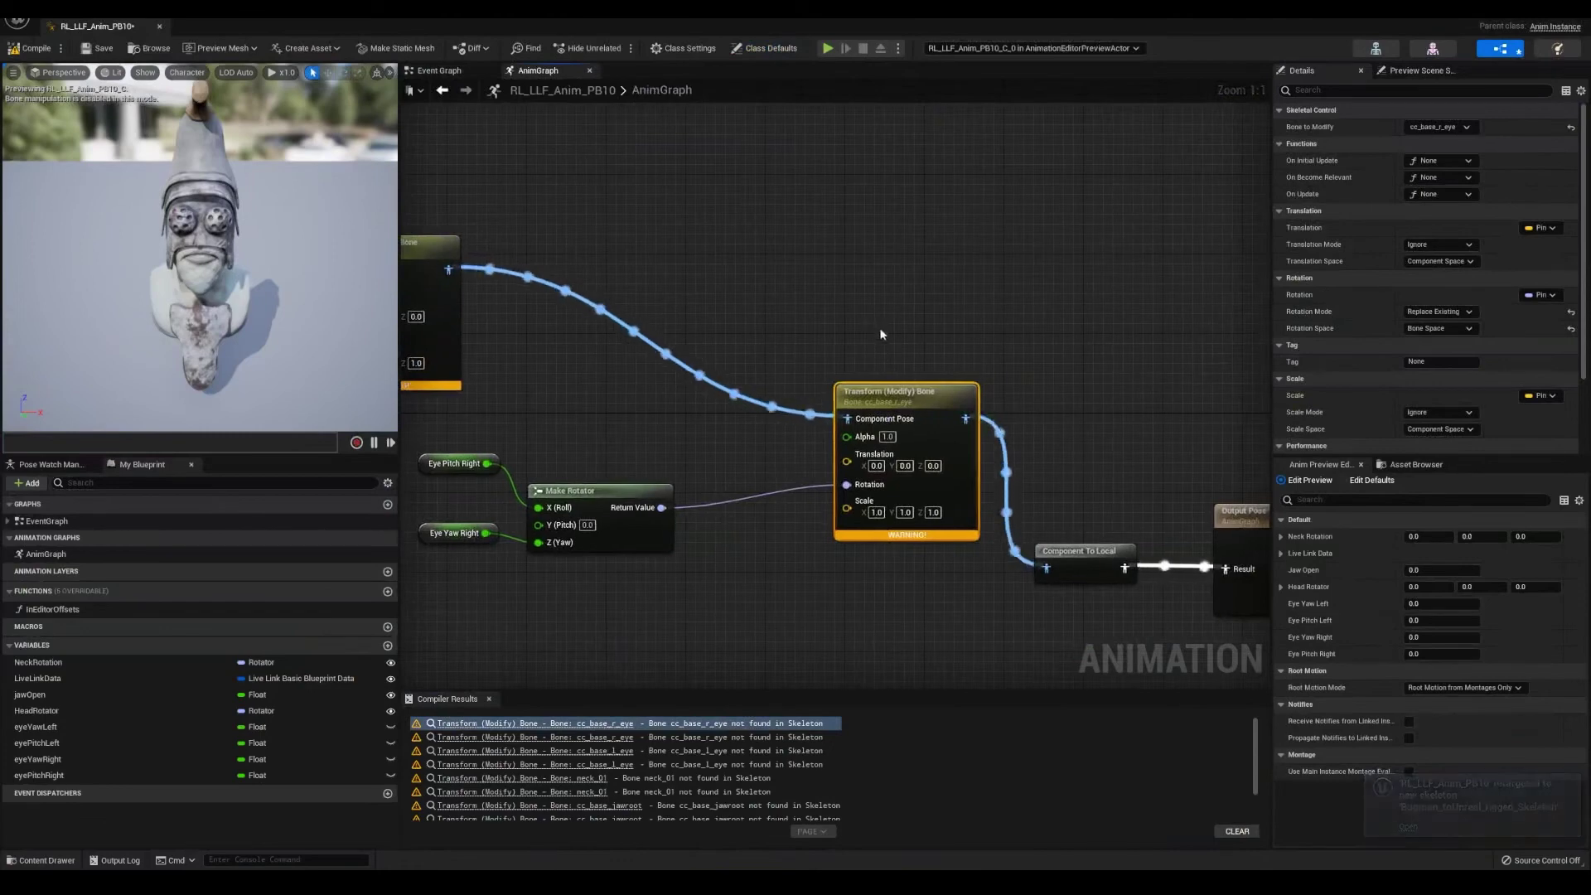
scroll(882, 334, down, 2)
drag(1172, 524, 545, 585)
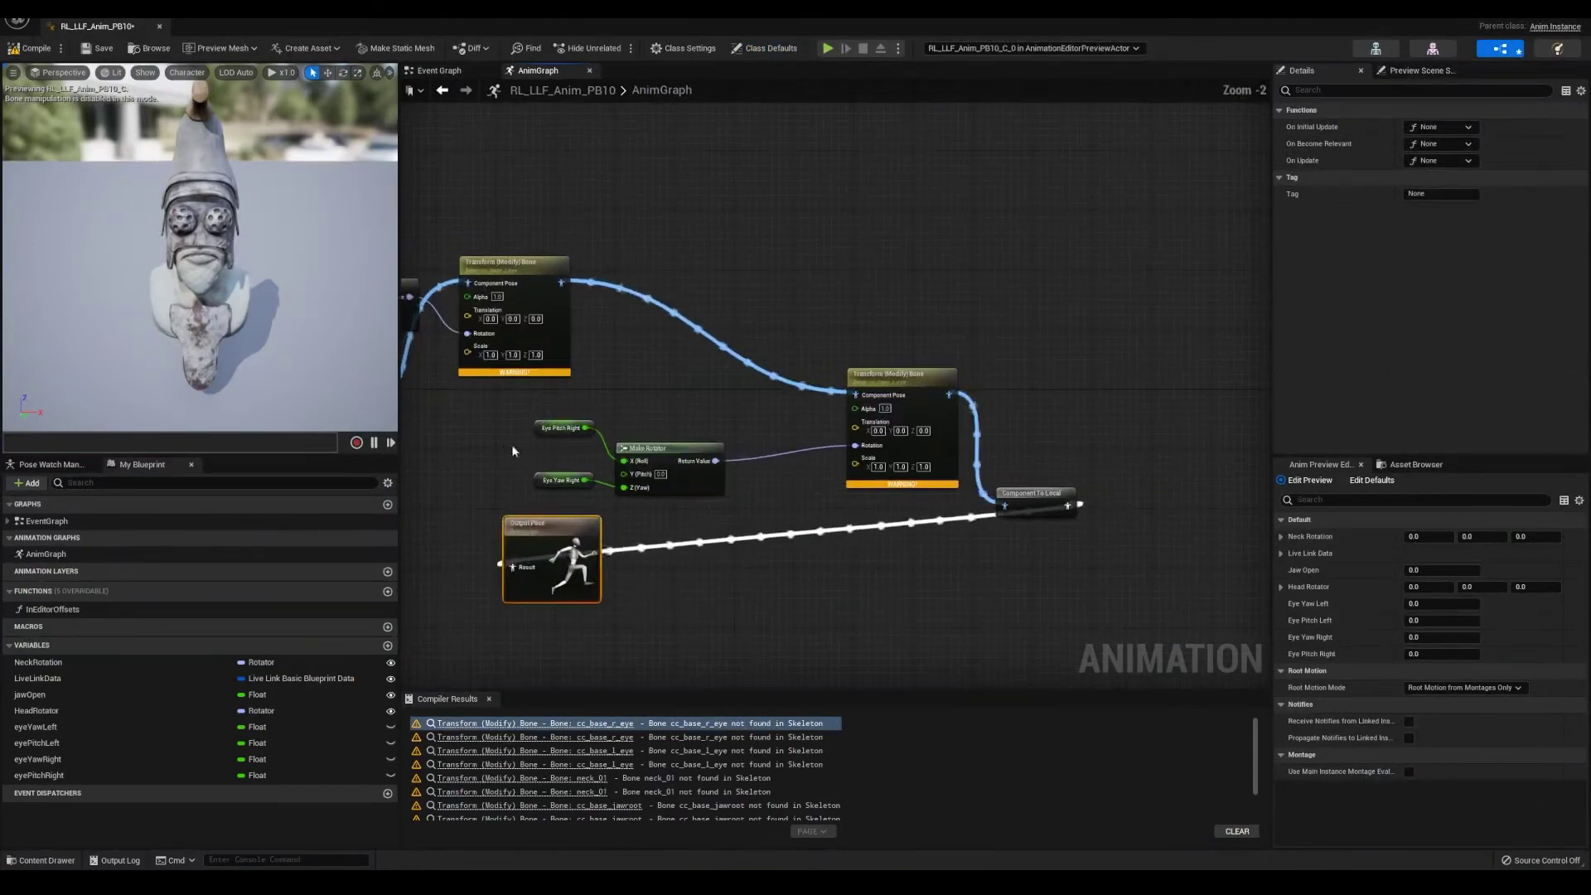
right_drag(512, 450, 911, 426)
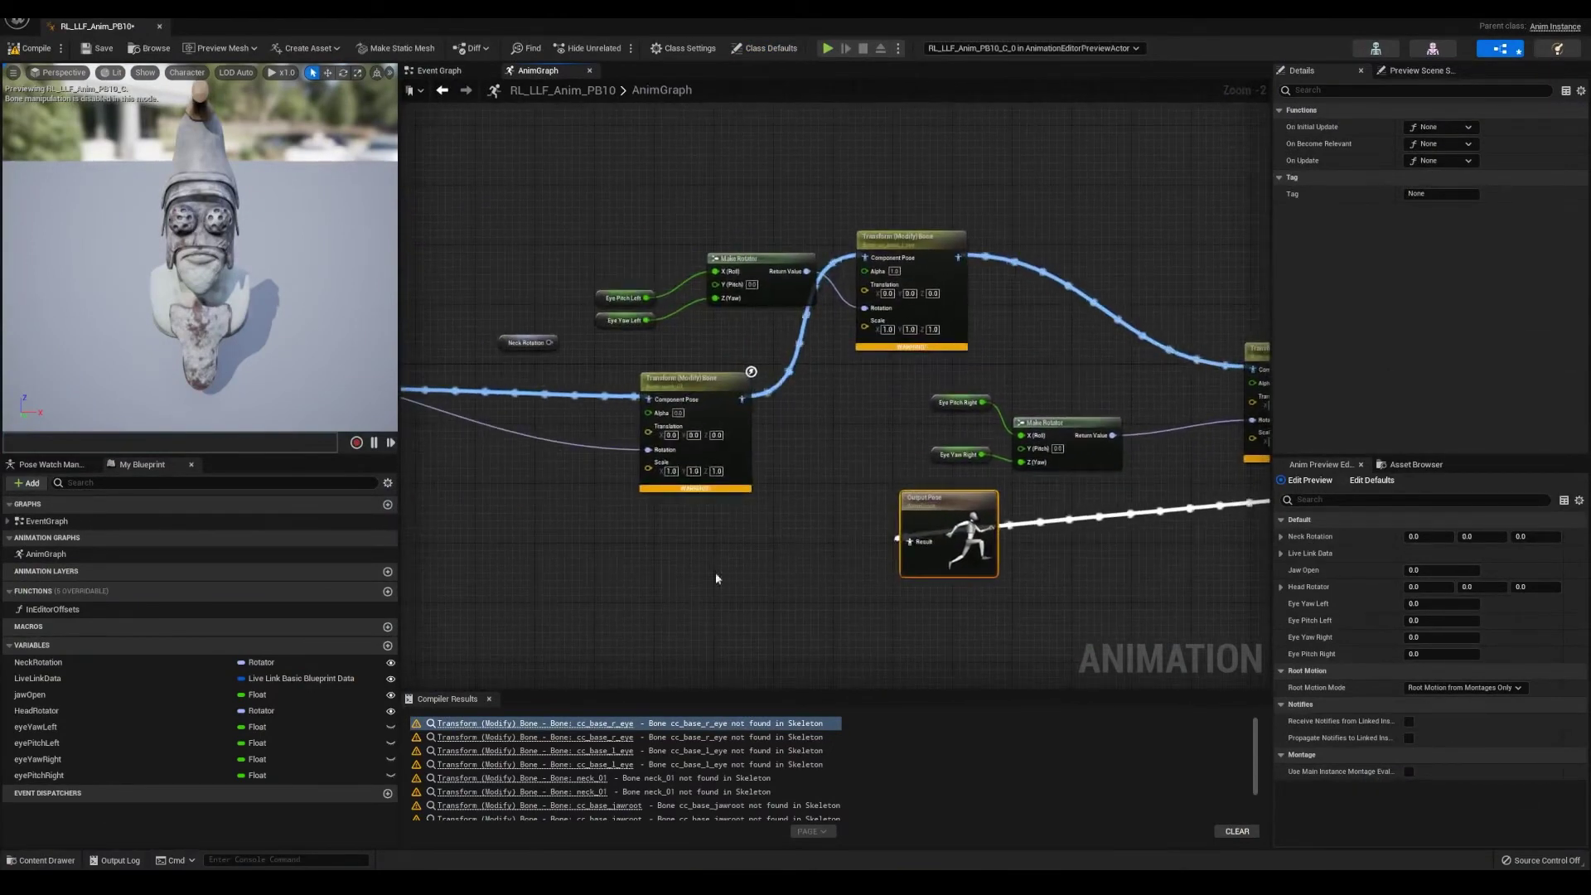
right_drag(716, 577, 869, 544)
drag(895, 367, 1082, 520)
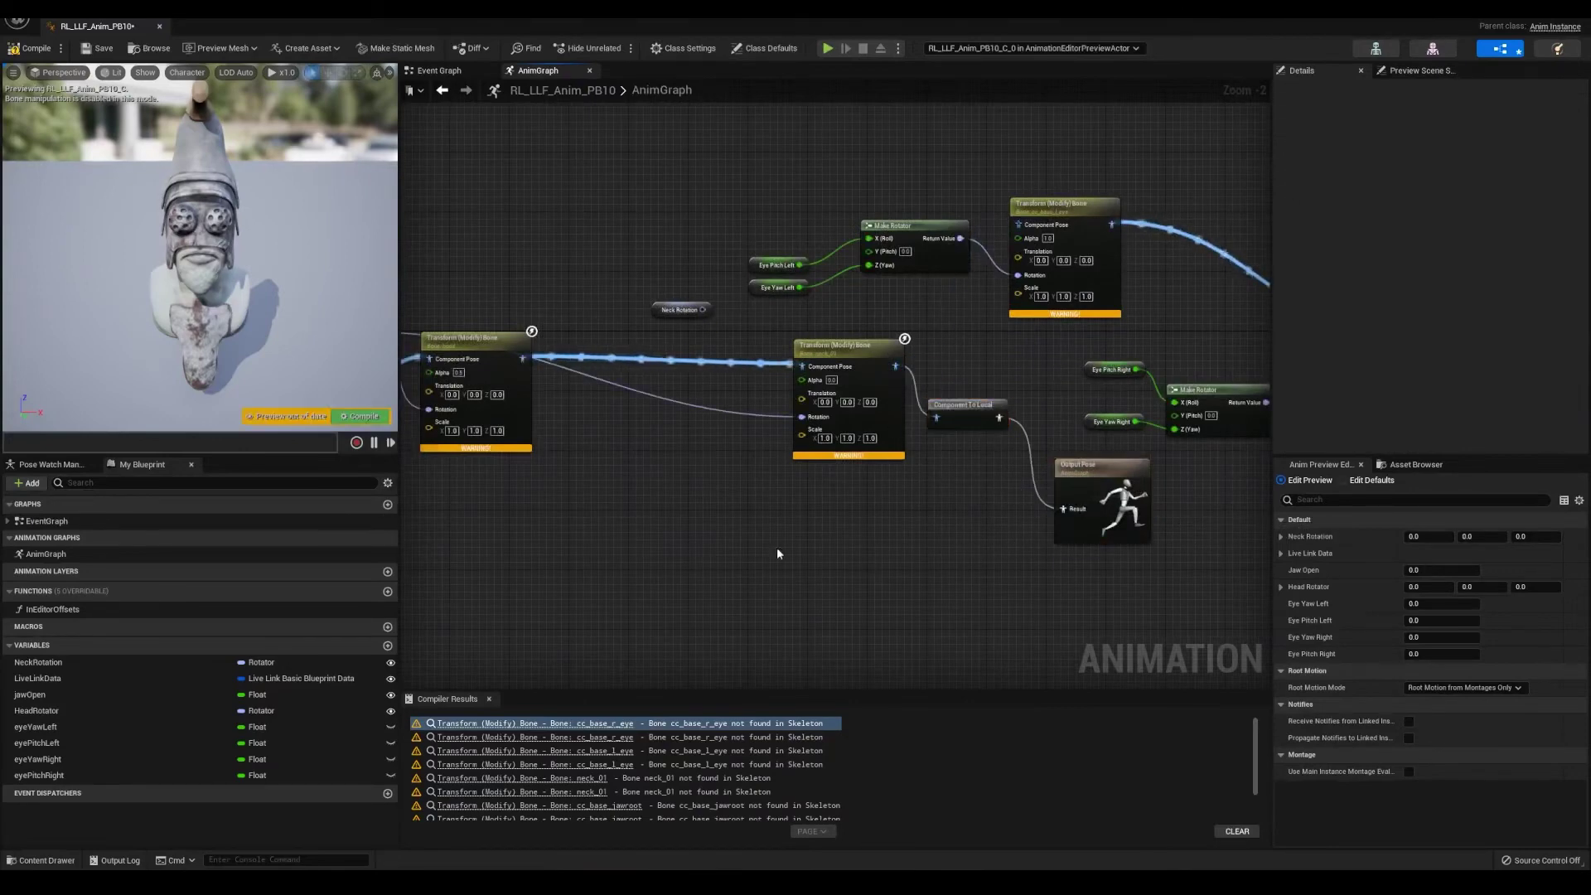
right_drag(1044, 560, 762, 515)
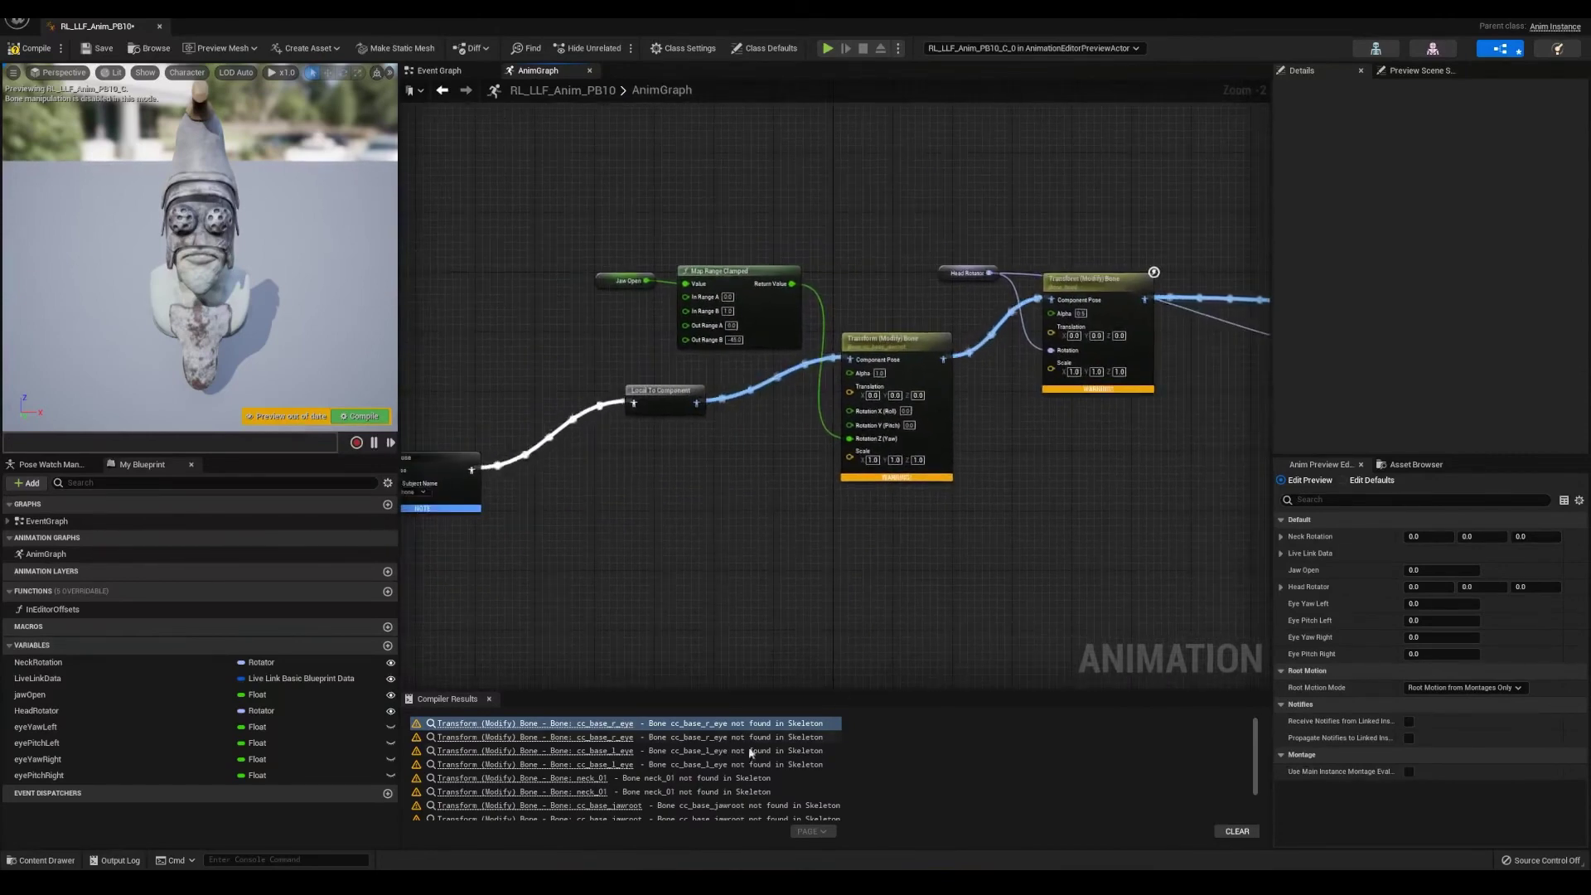
- Recompile, then retarget the neck Transform Bone node from the missing neck_01 to neck_jnt
key(F7)
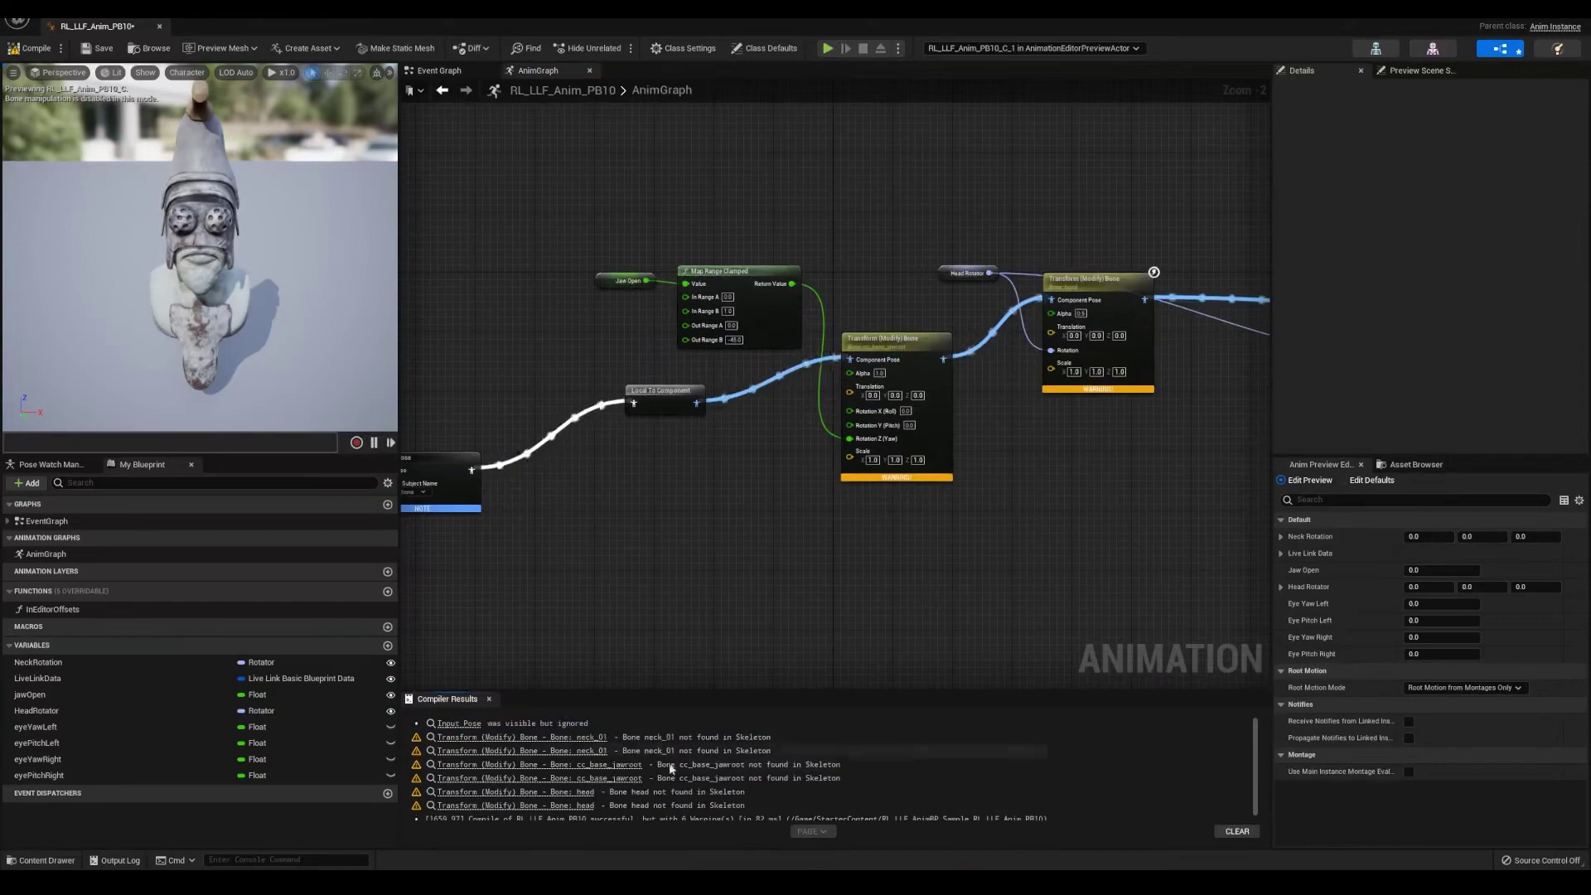
click(522, 736)
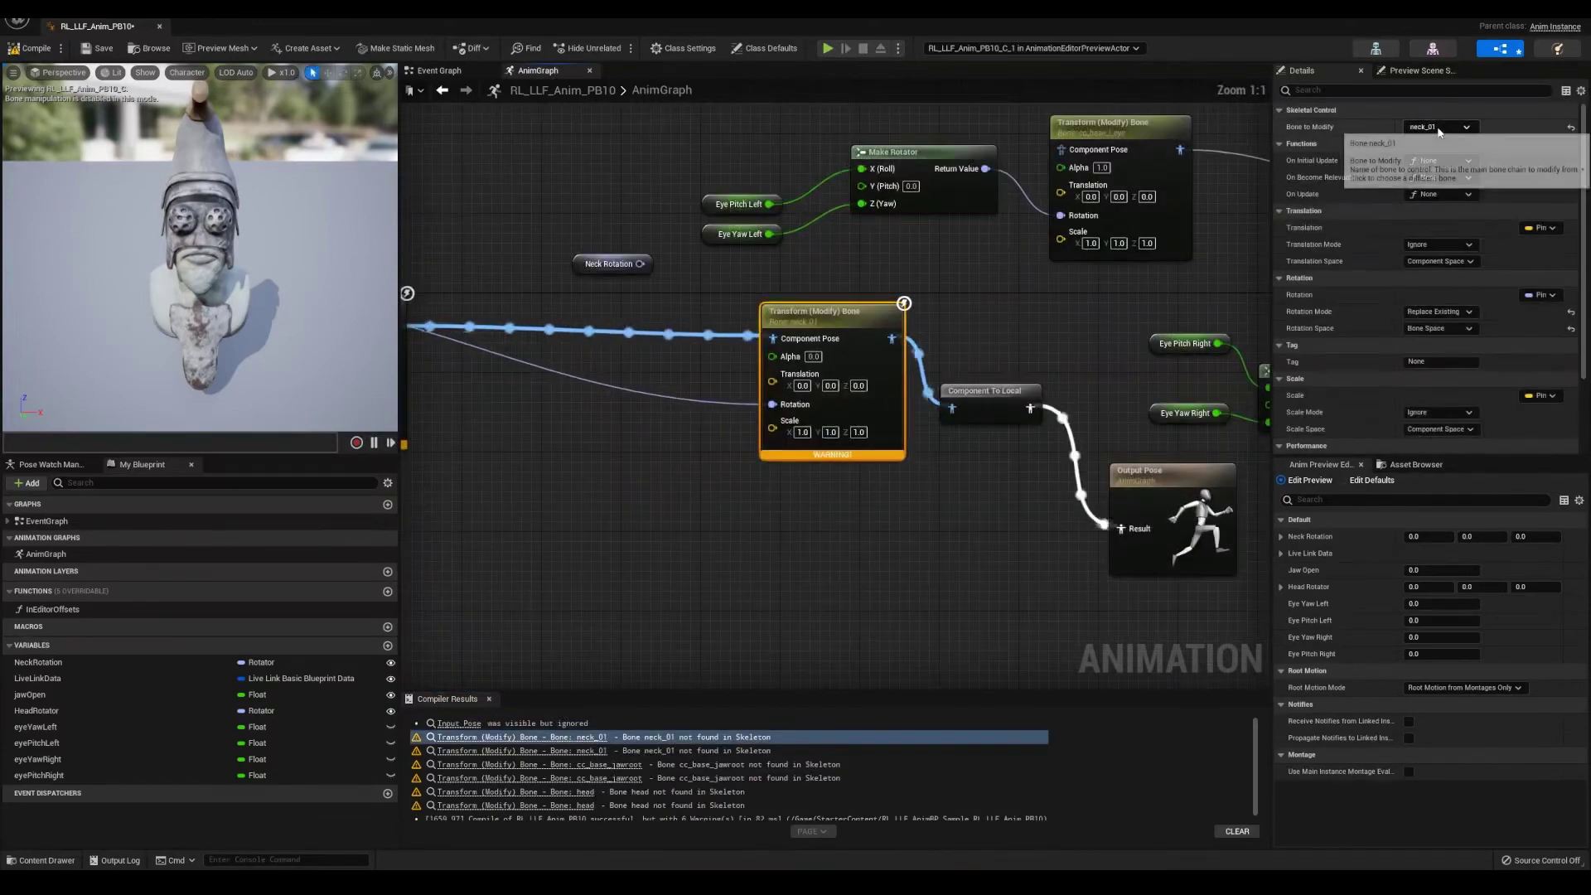
click(1442, 126)
click(1431, 179)
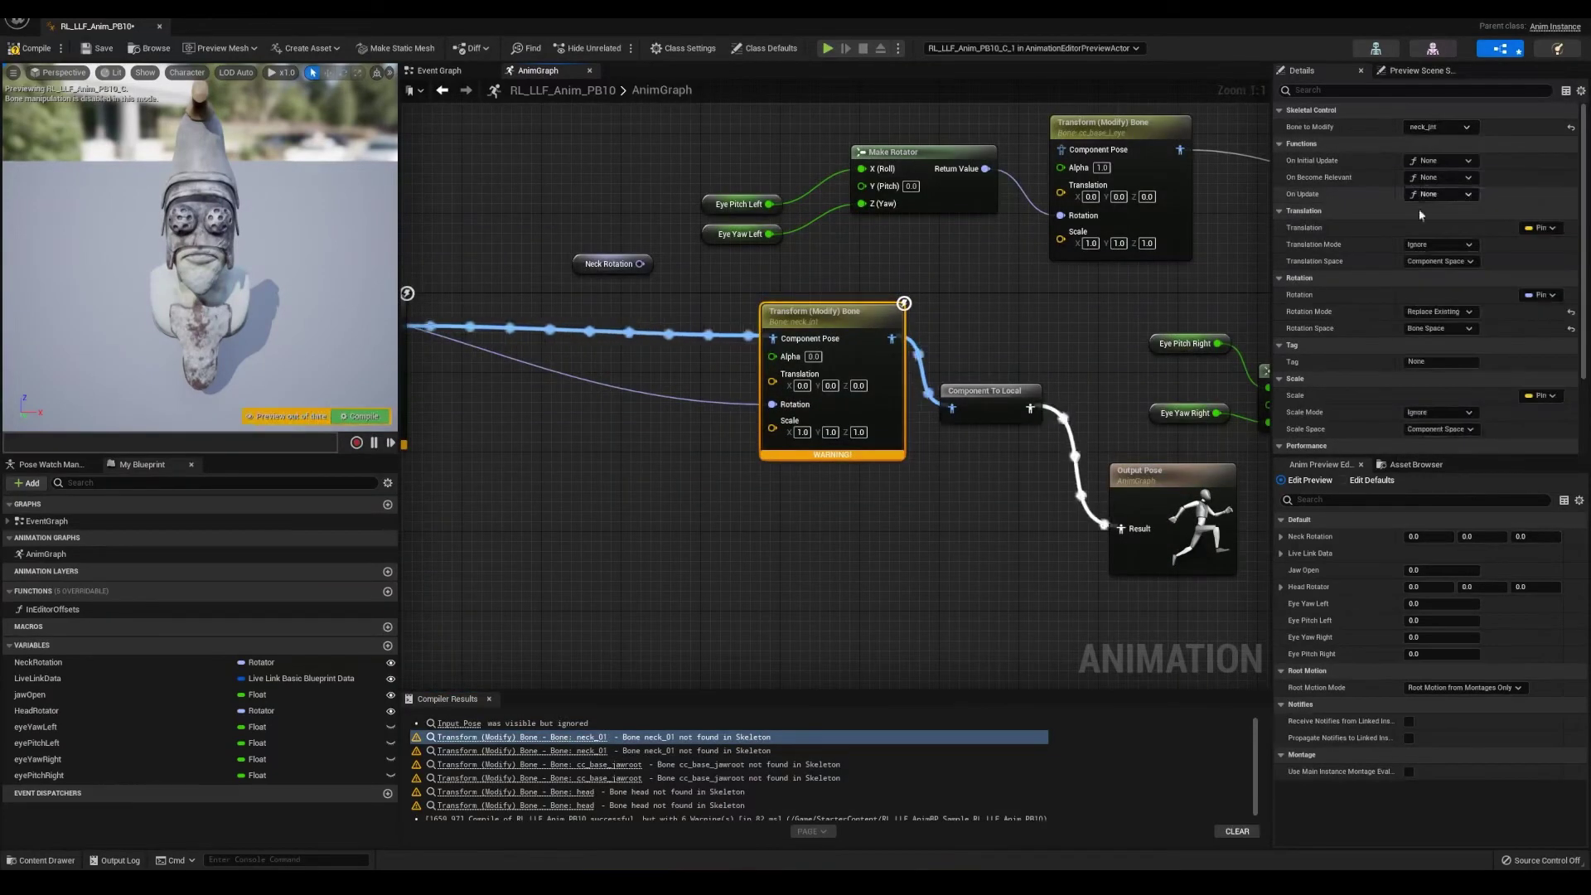
click(364, 417)
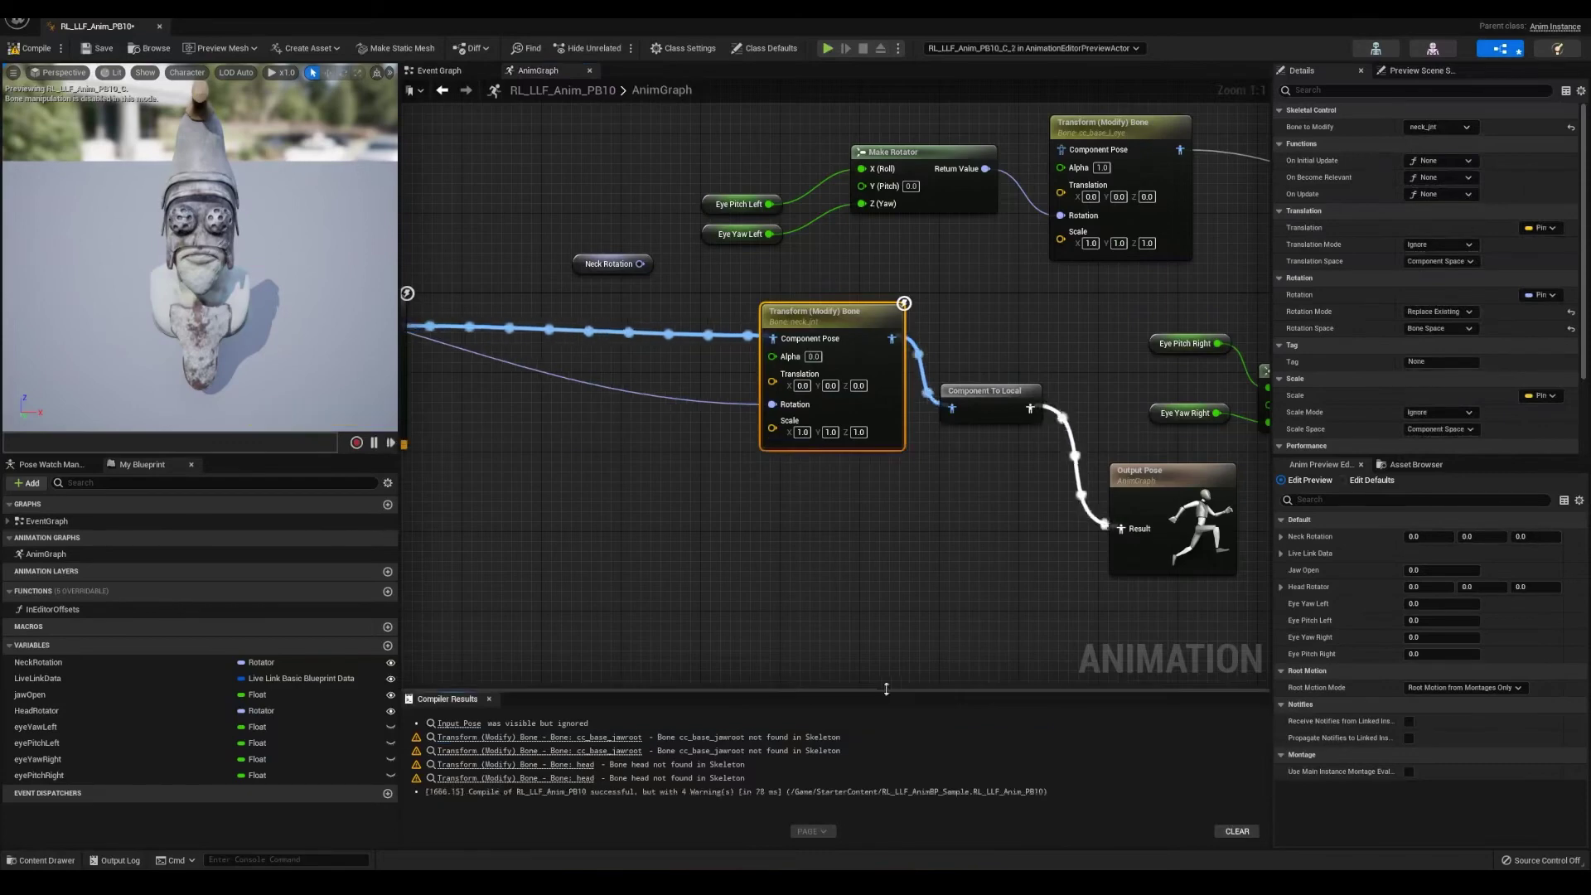
- Set the head Transform Bone node's Bone to Modify to head_jnt
right_drag(1107, 401, 833, 459)
right_drag(882, 229, 866, 350)
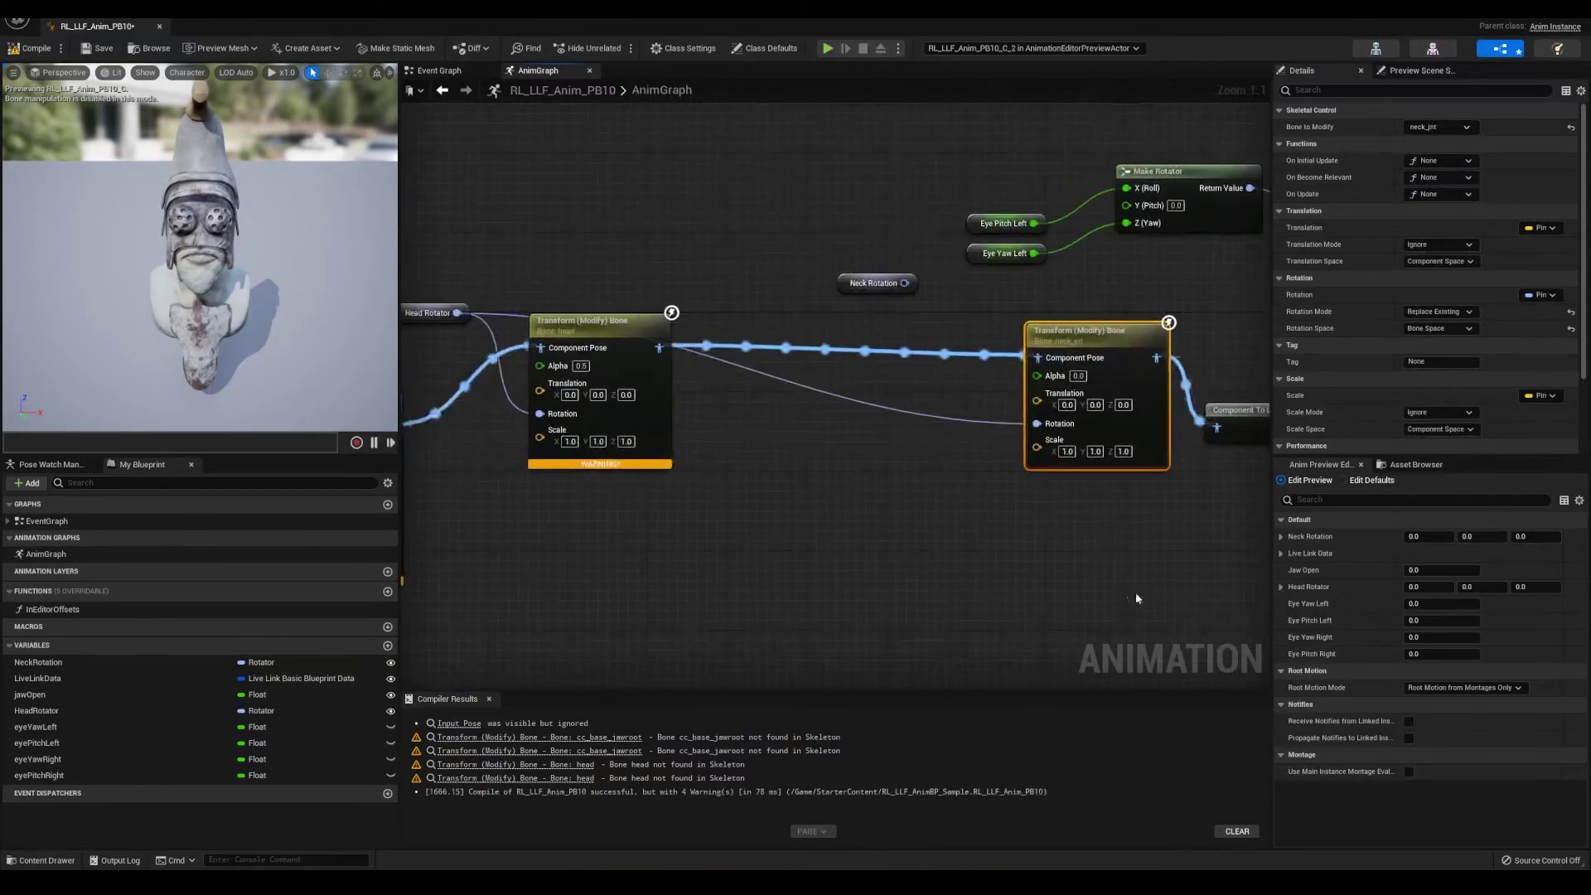
click(1077, 327)
click(1441, 126)
click(1431, 196)
- Set the jaw Transform Bone node to jaw_jnt and recompile without warnings
right_drag(1185, 540, 1185, 435)
click(829, 302)
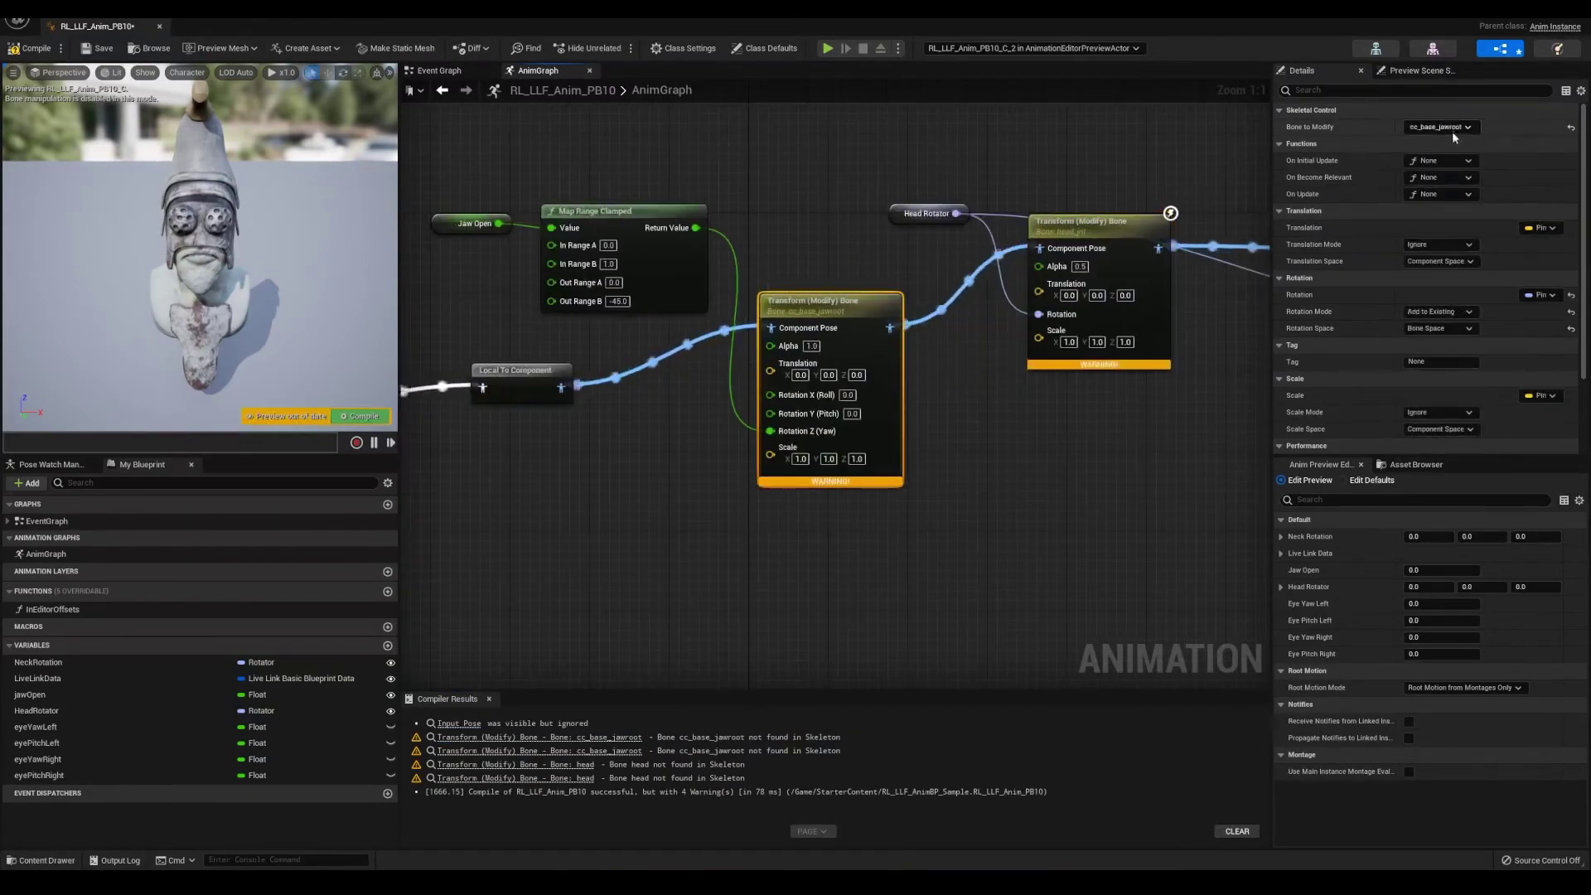
click(1442, 127)
click(1431, 201)
right_drag(663, 530, 825, 514)
click(354, 417)
mouse_move(712, 497)
right_down()
mouse_move(958, 495)
mouse_move(734, 505)
right_up()
click(439, 71)
right_drag(1100, 470, 703, 501)
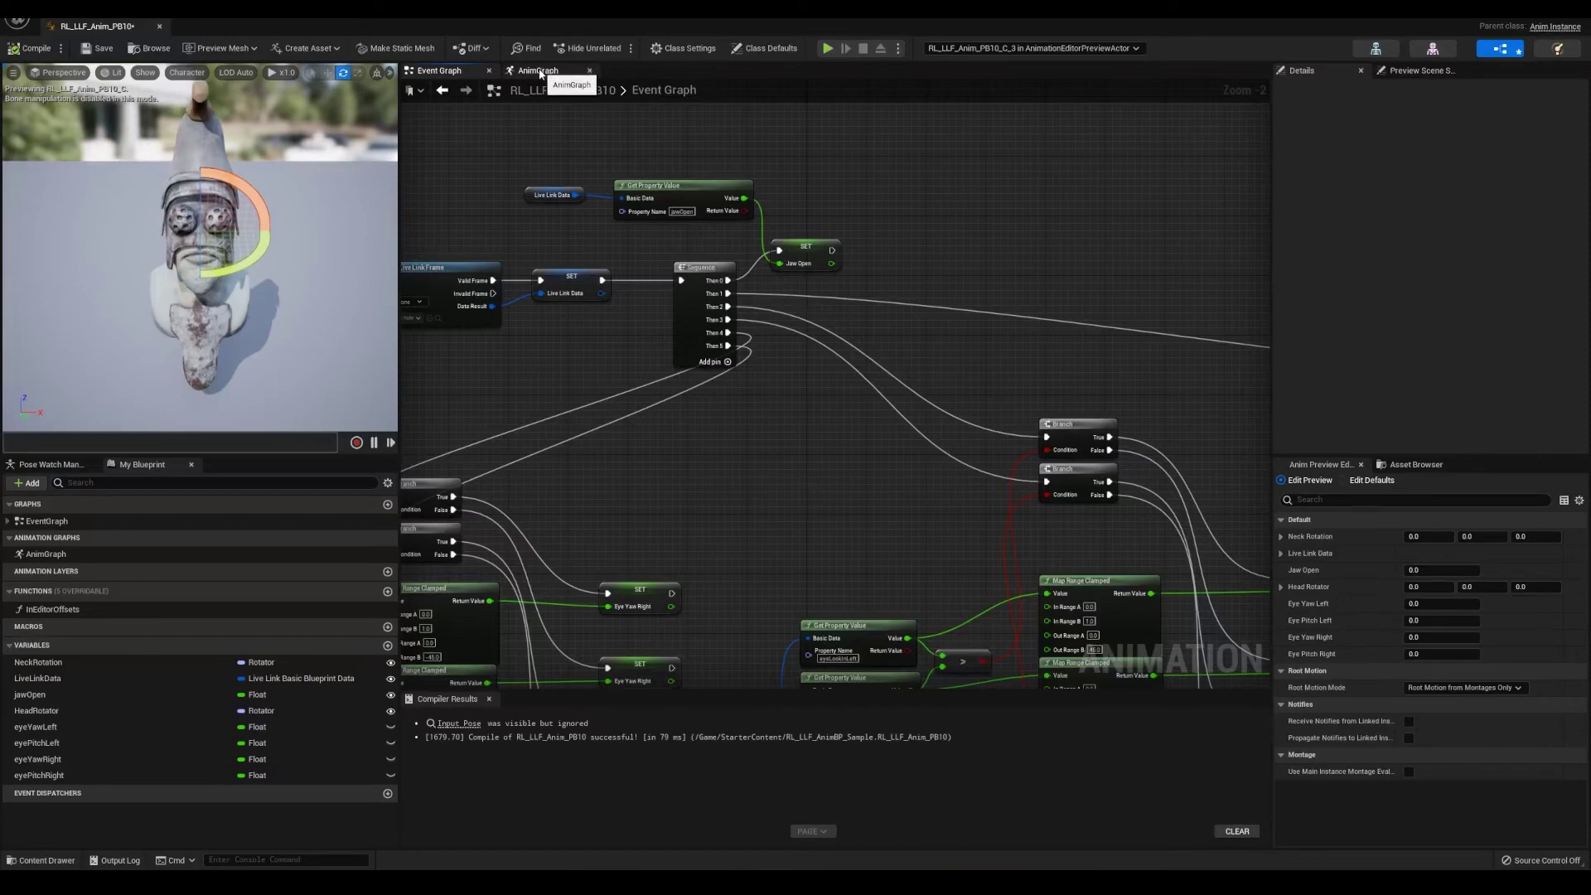
- In the Event Graph, set the Evaluate Live Link Frame subject to the iPhone and recompile
right_drag(594, 415, 737, 450)
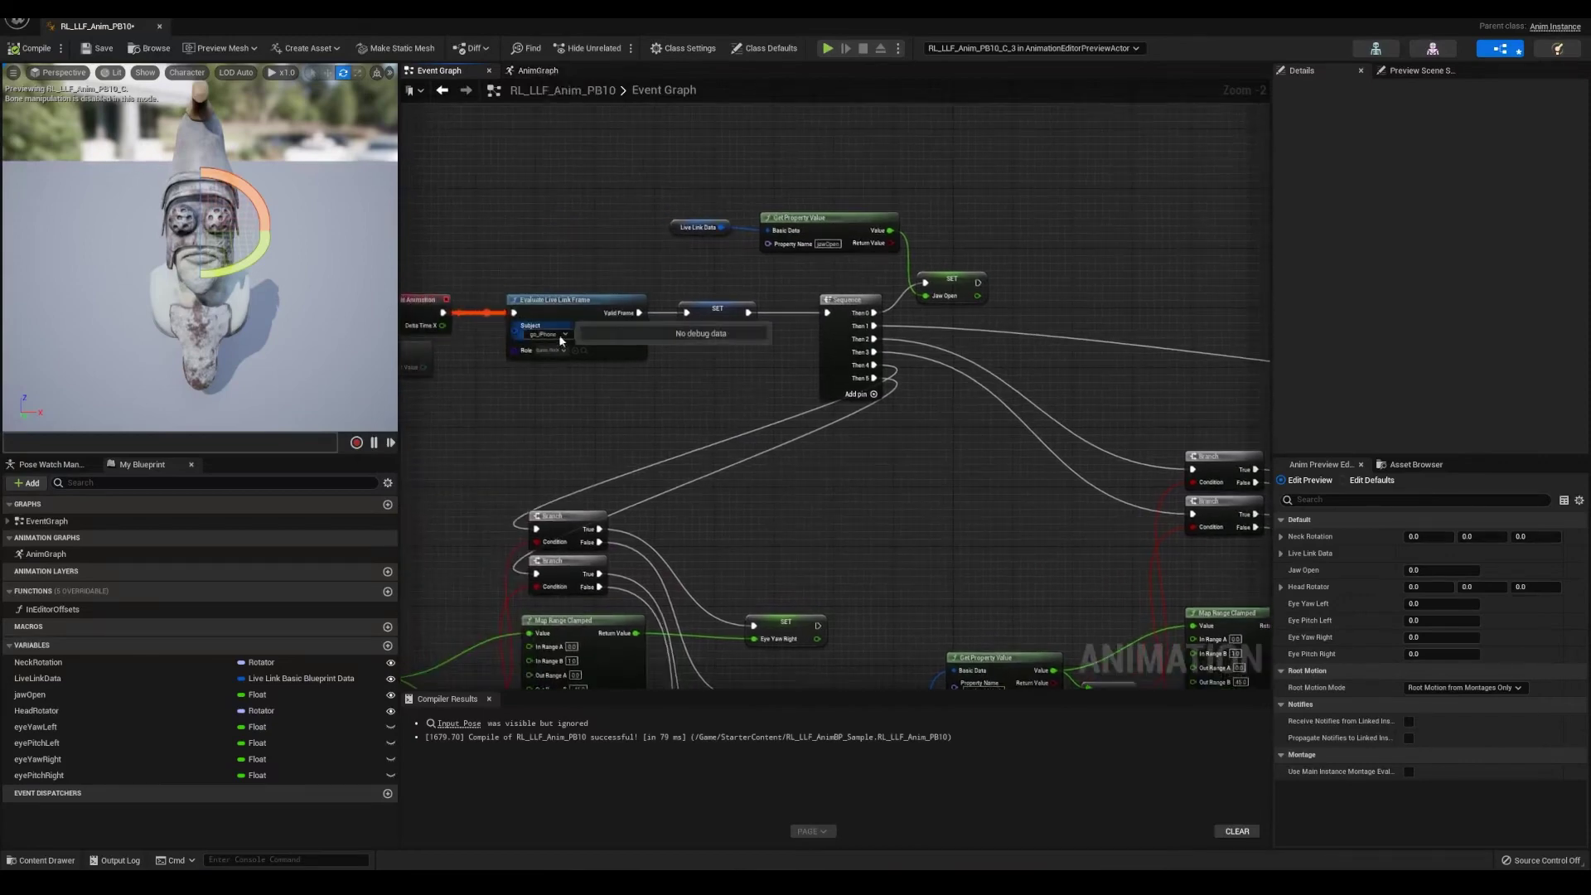
click(549, 334)
click(593, 378)
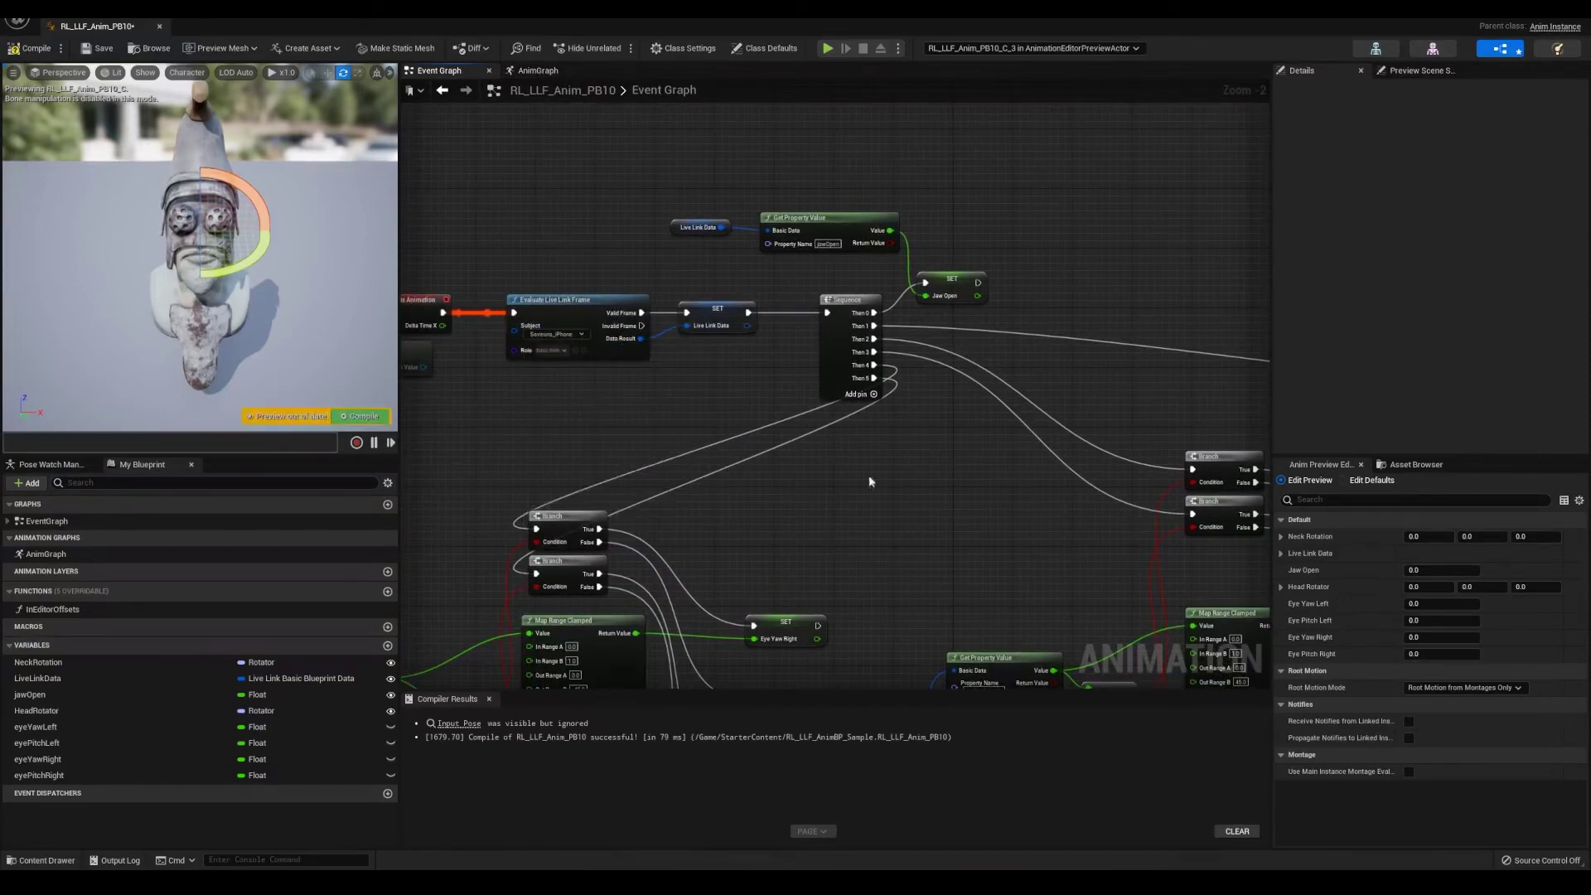
key(F7)
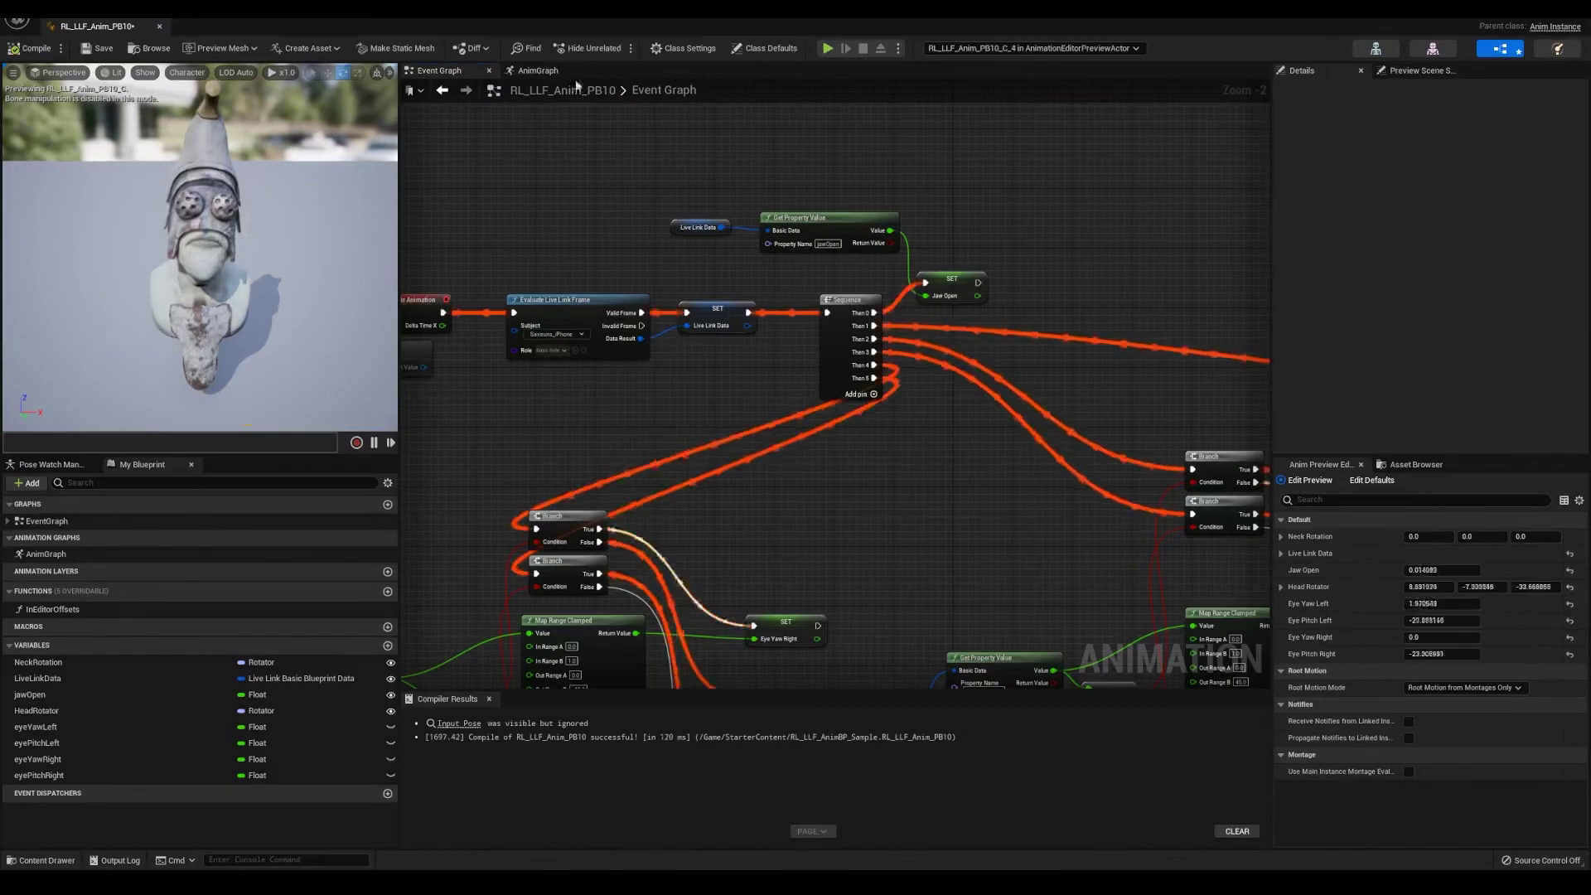
- Set the AnimGraph Live Link Pose subject to the iPhone and recompile
click(538, 70)
click(446, 502)
click(476, 510)
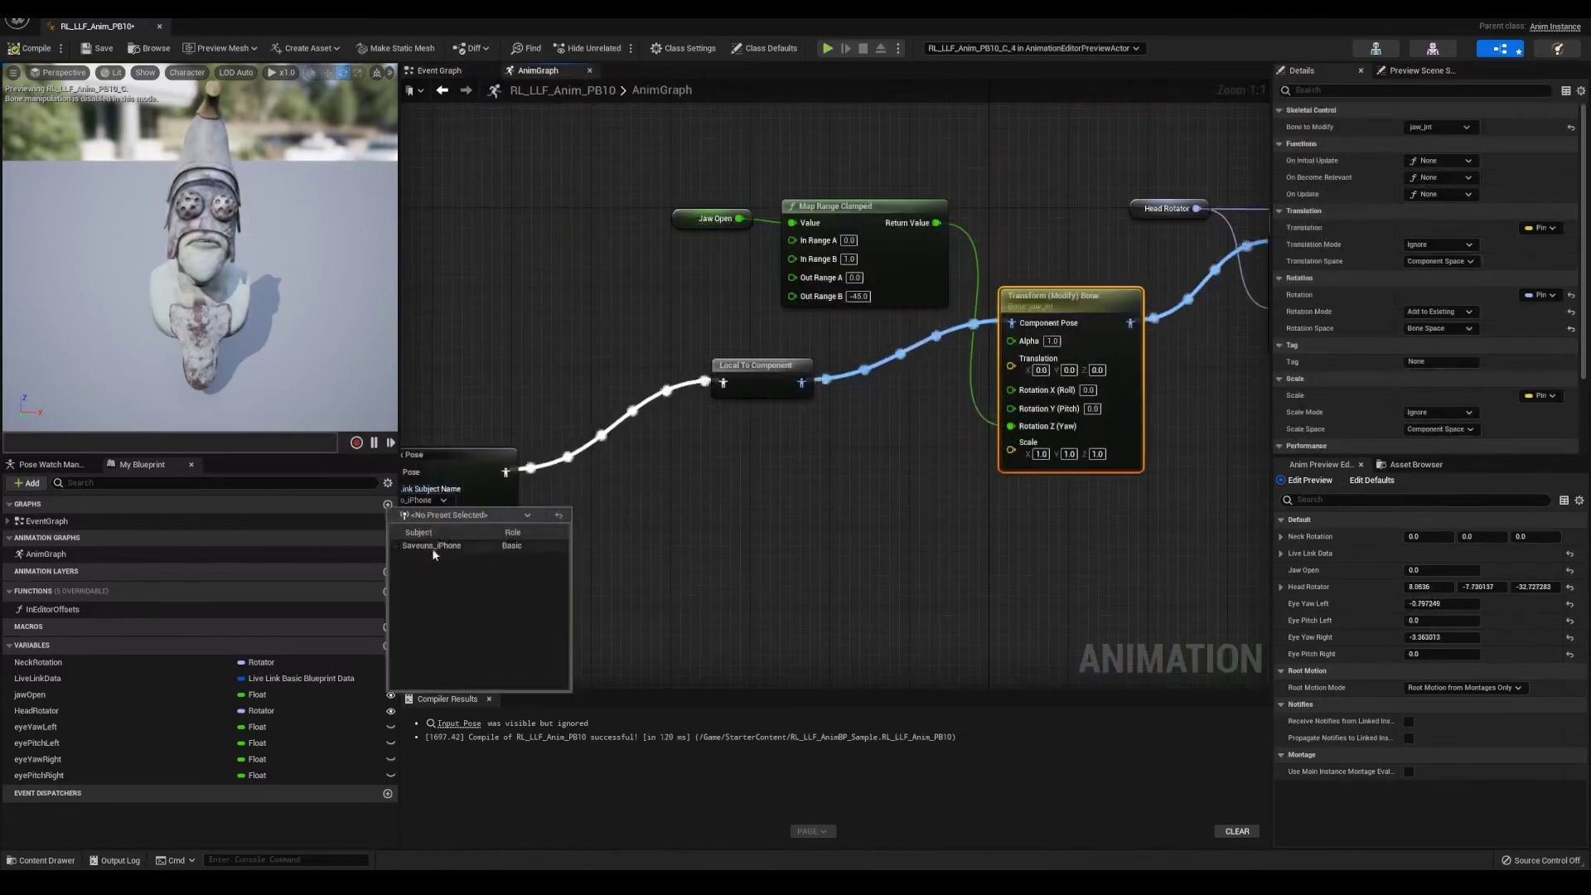
click(435, 549)
right_drag(434, 548, 544, 540)
click(370, 420)
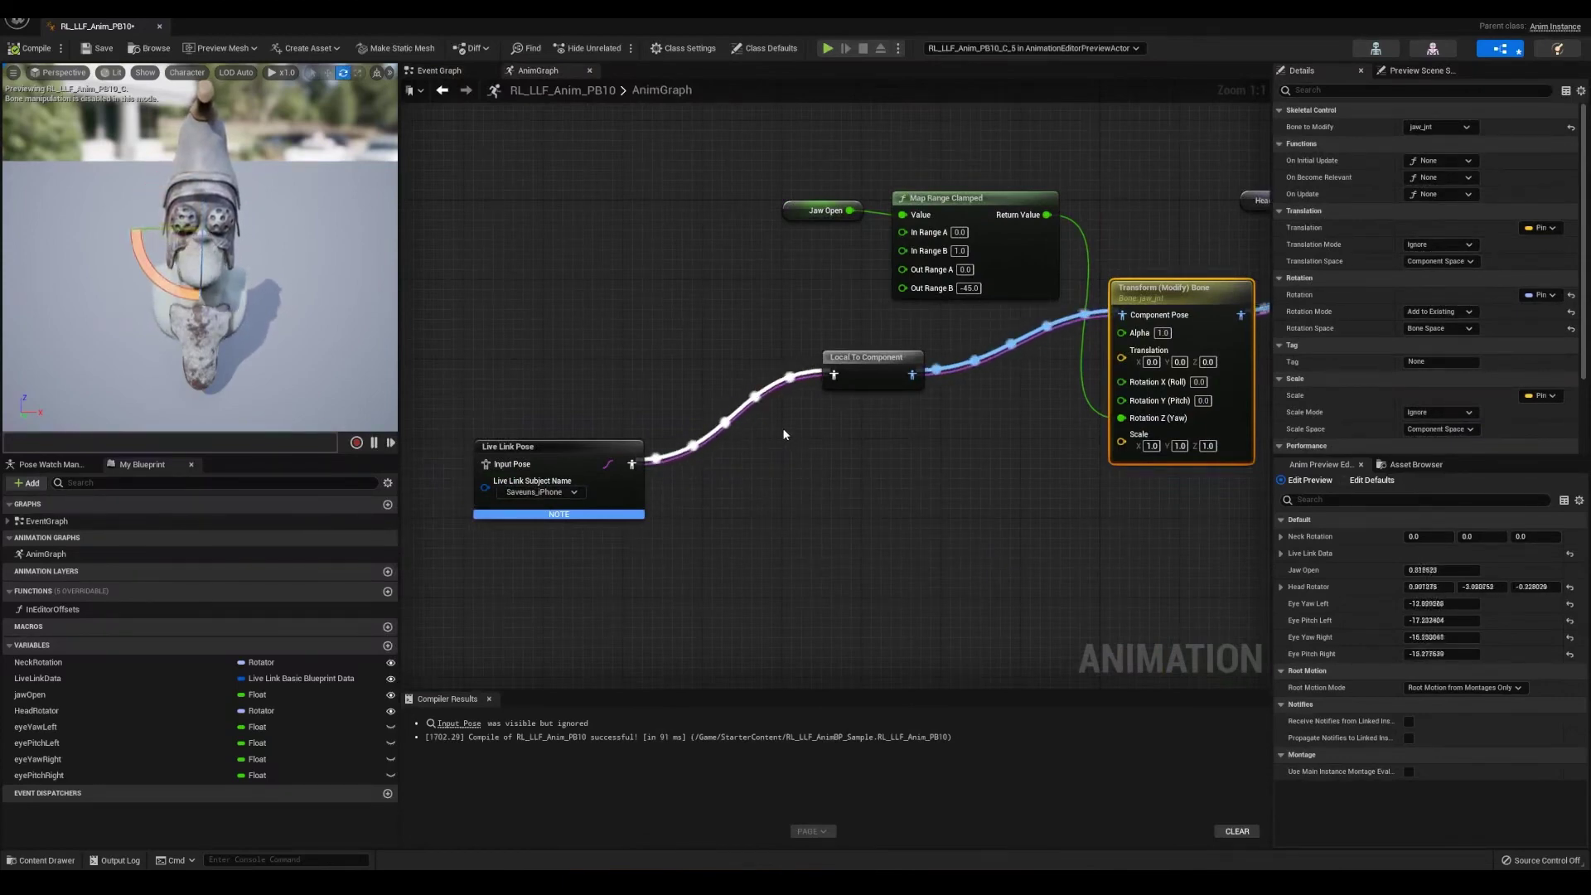
right_drag(1006, 501, 1007, 555)
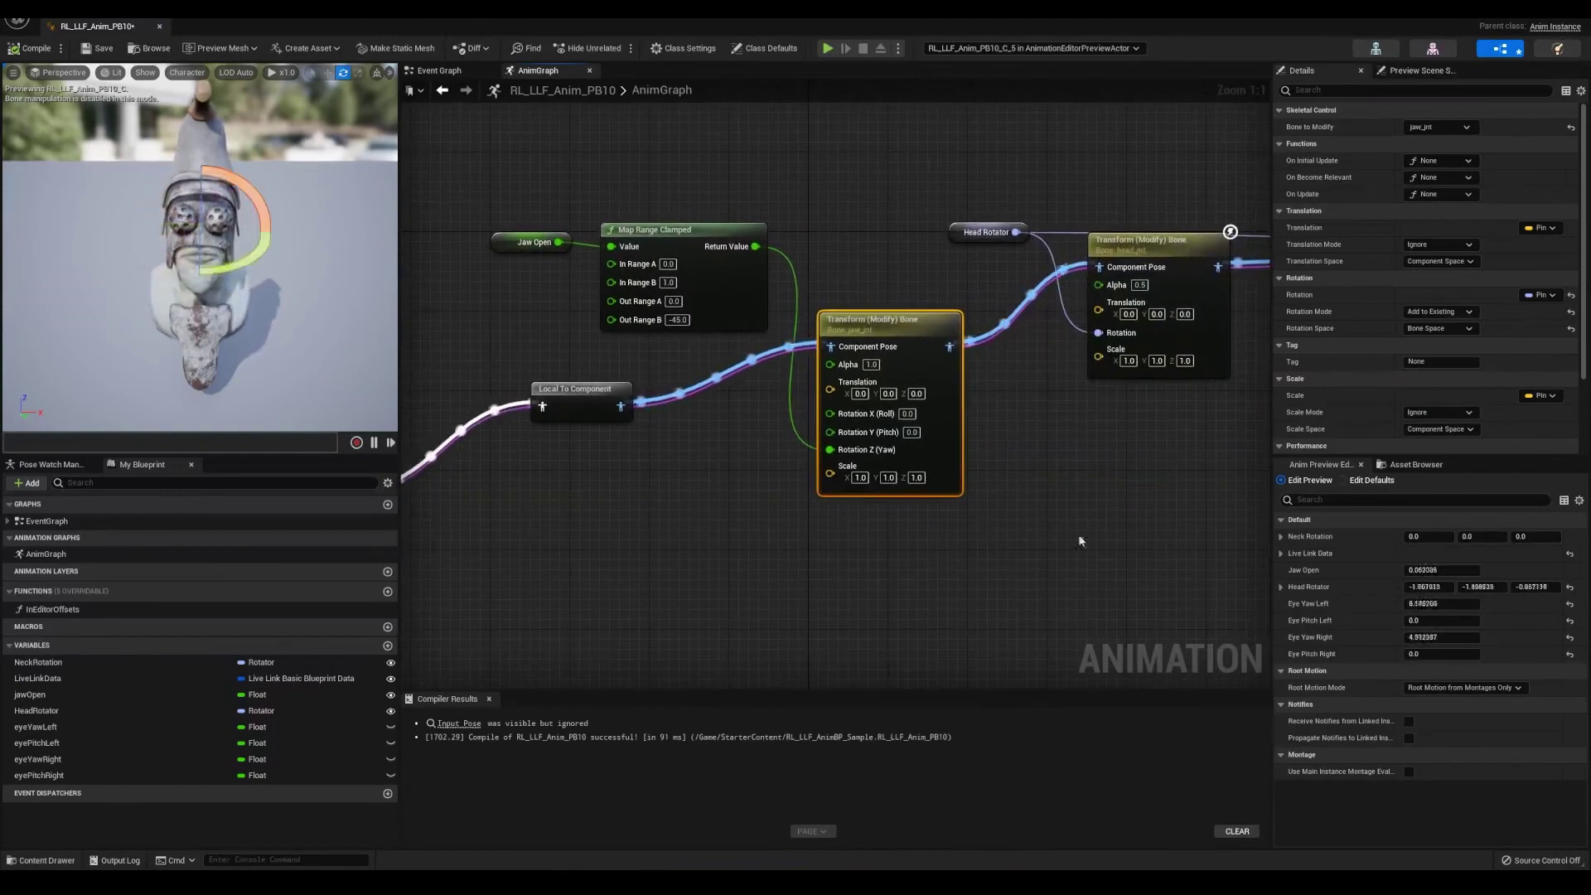
right_drag(920, 316, 859, 163)
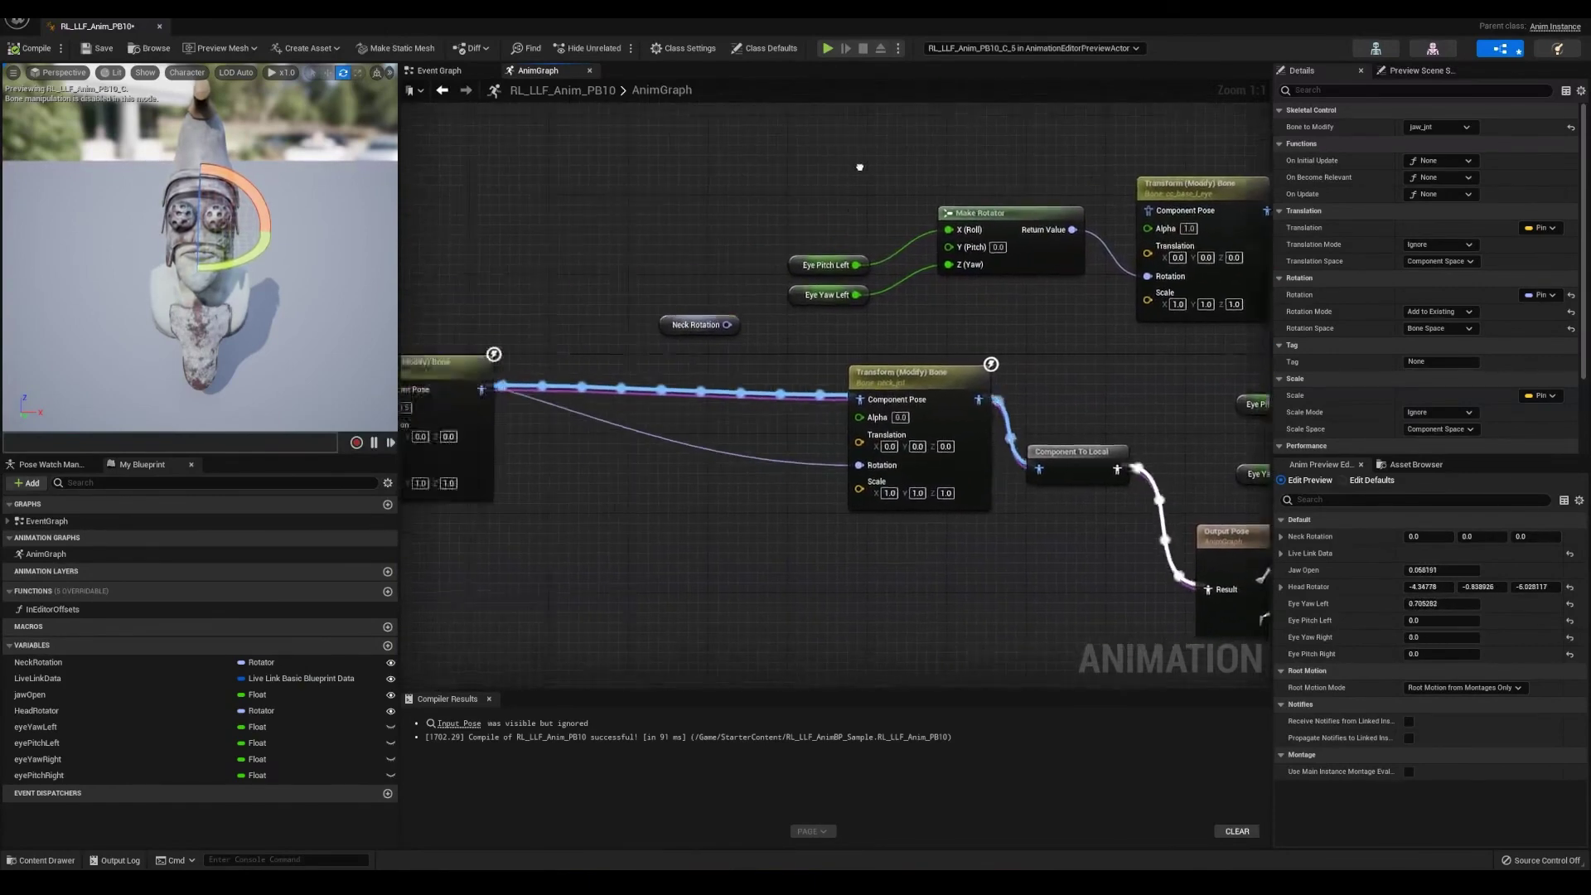